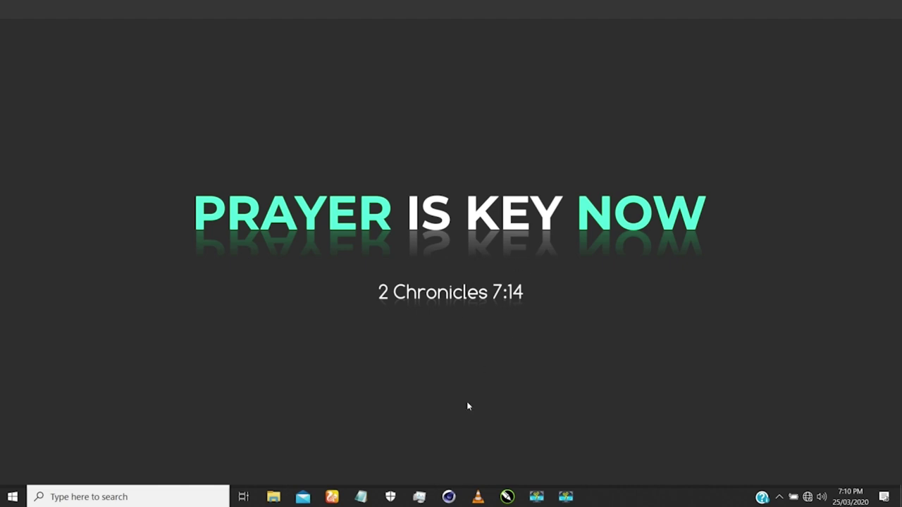
- Switch to Cinema 4D and add a cube primitive to the empty scene
click(448, 497)
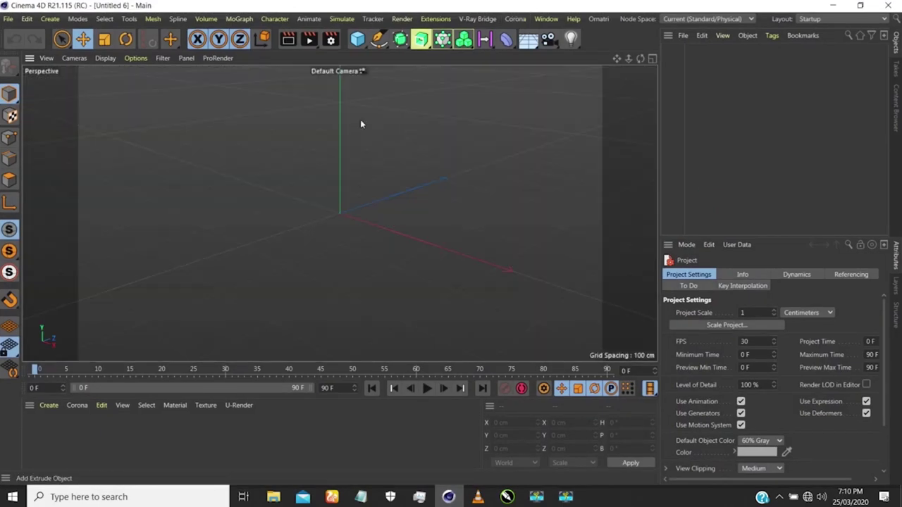
click(357, 39)
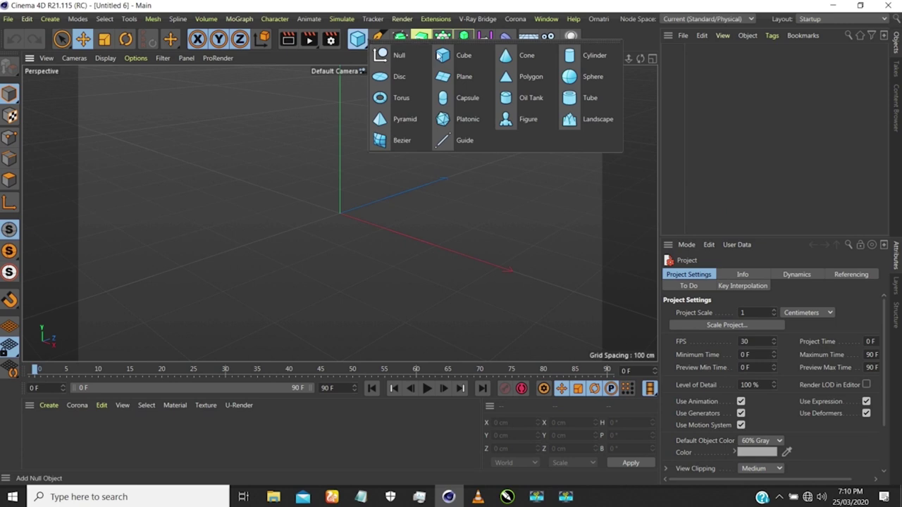
click(441, 55)
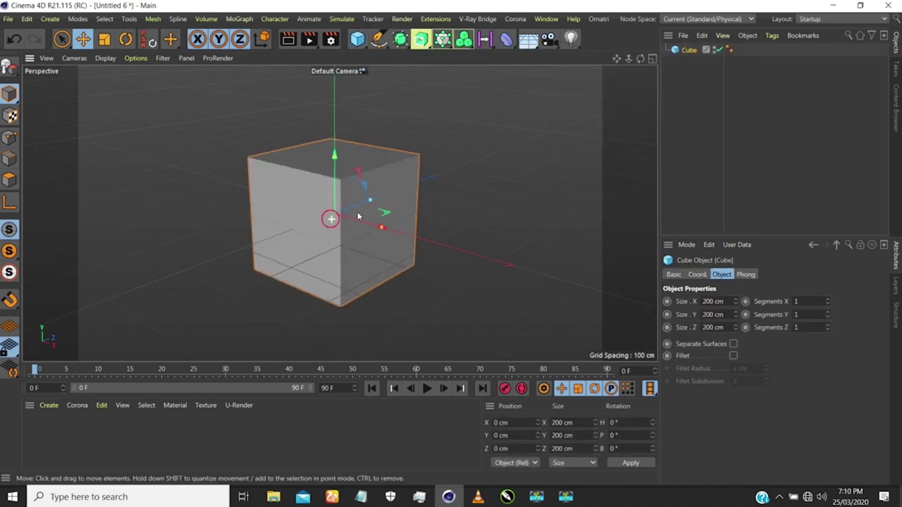
- Set the cube's segments to 3 along each of X, Y and Z
mouse_move(357, 217)
alt+mouse_down()
mouse_move(356, 205)
mouse_move(340, 219)
mouse_move(345, 211)
alt+mouse_up()
click(796, 301)
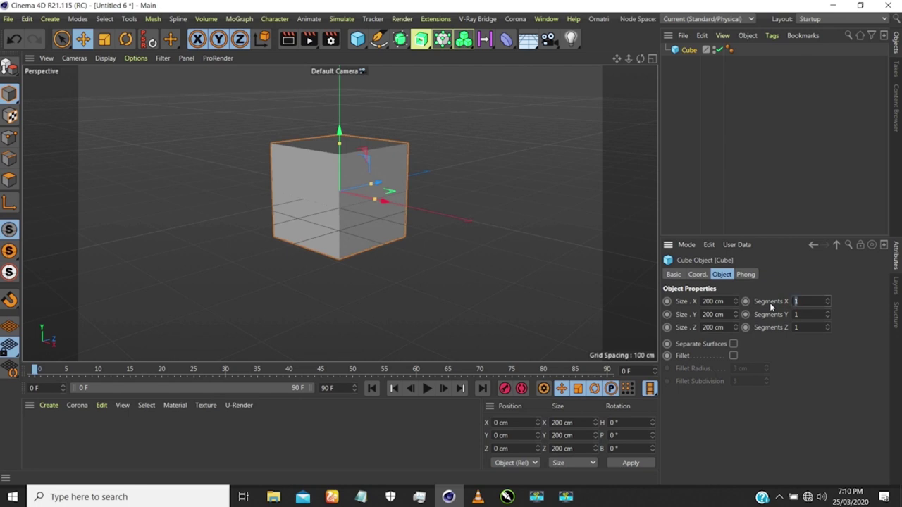
text(3)
key(Tab)
text(3)
key(Tab)
text(3)
key(Return)
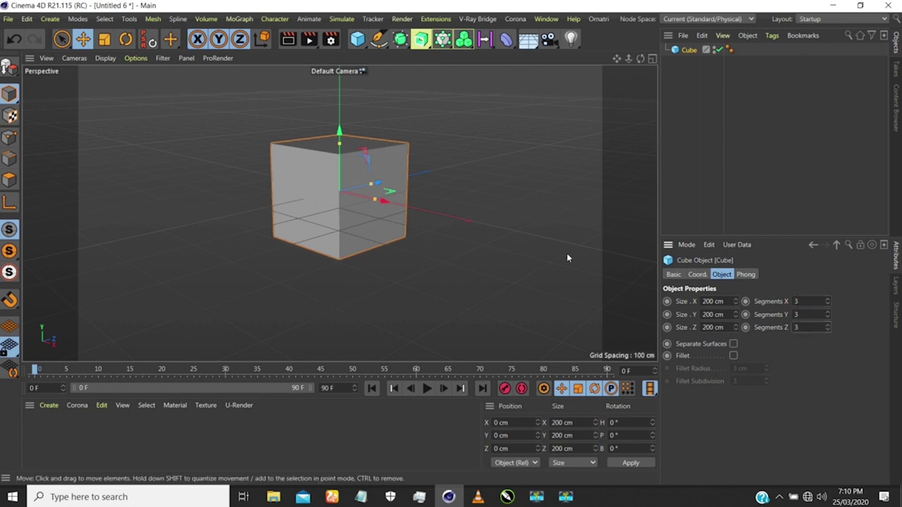
- Make the cube editable and switch to point editing mode
click(10, 67)
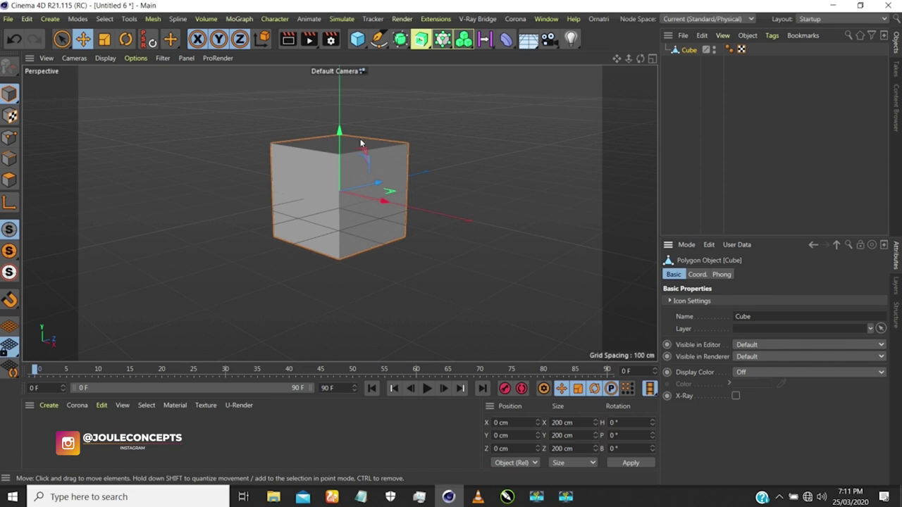
scroll(331, 152, up, 3)
scroll(332, 153, up, 1)
scroll(337, 152, down, 2)
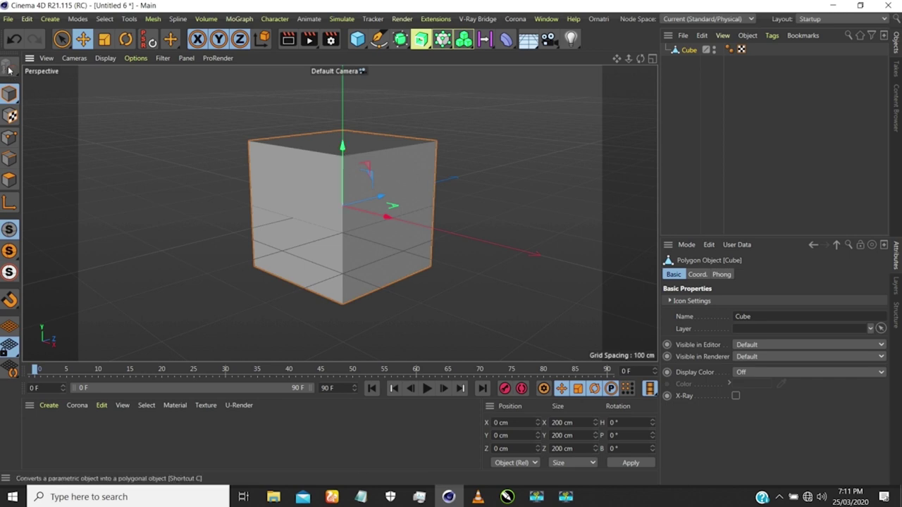
click(10, 159)
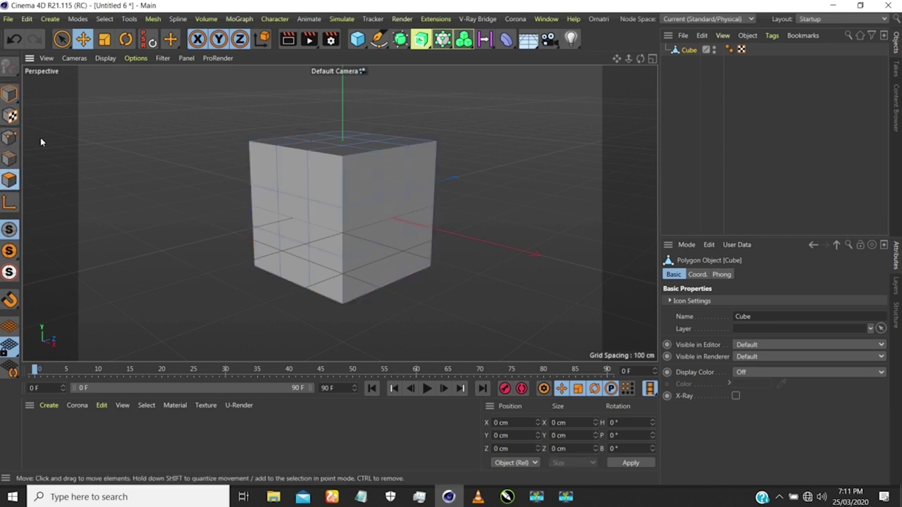
click(10, 138)
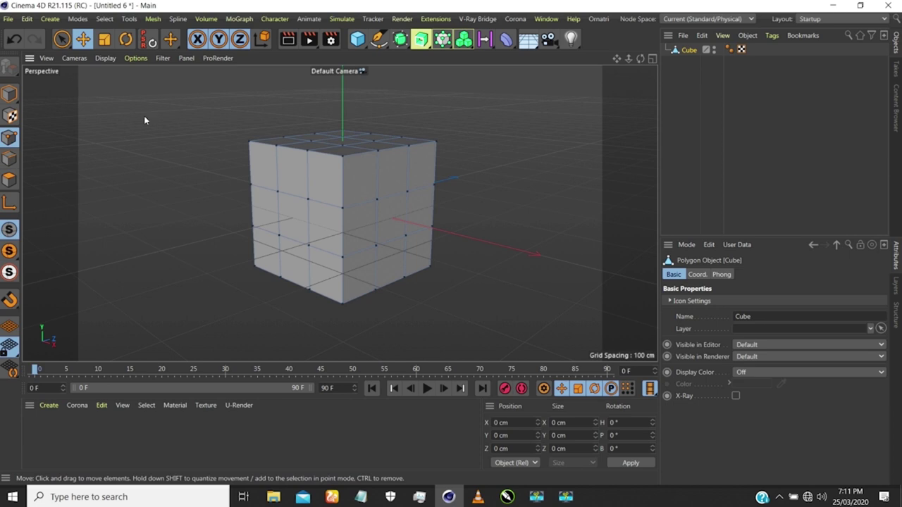
right_click(507, 160)
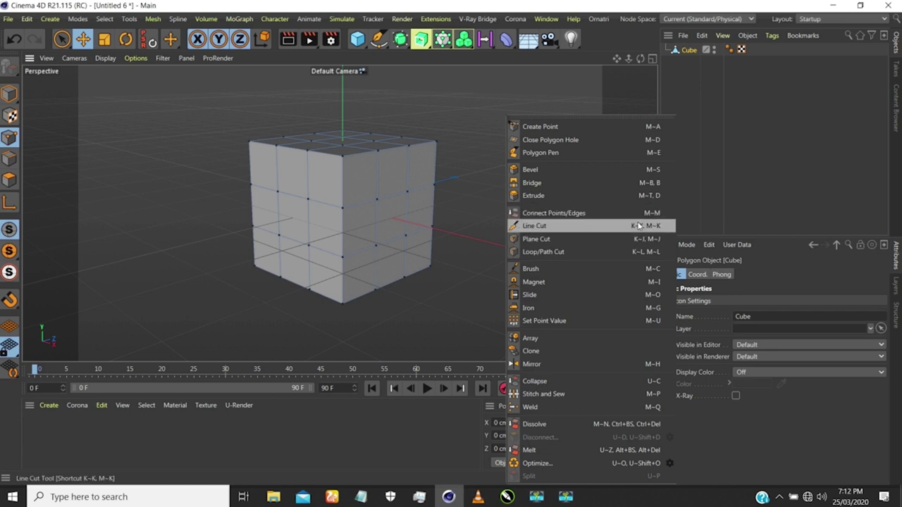
click(523, 227)
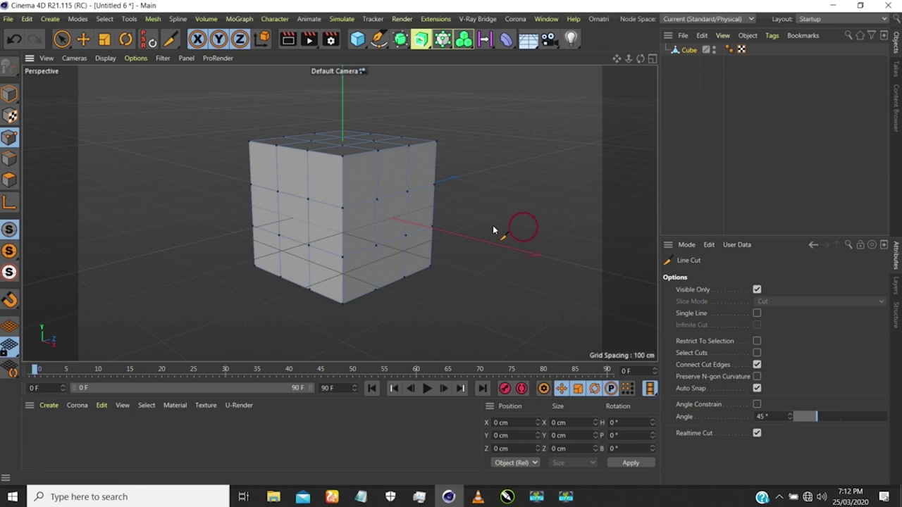
click(83, 38)
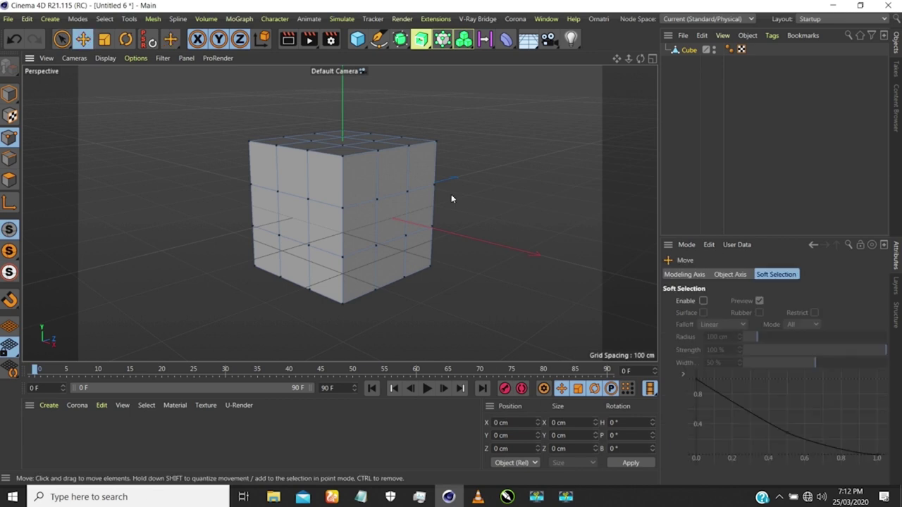
- Line-cut a V in the side face's top row, from the near top corner down to the first inner point and up to the next-but-one top-edge point
key(k)
key(k)
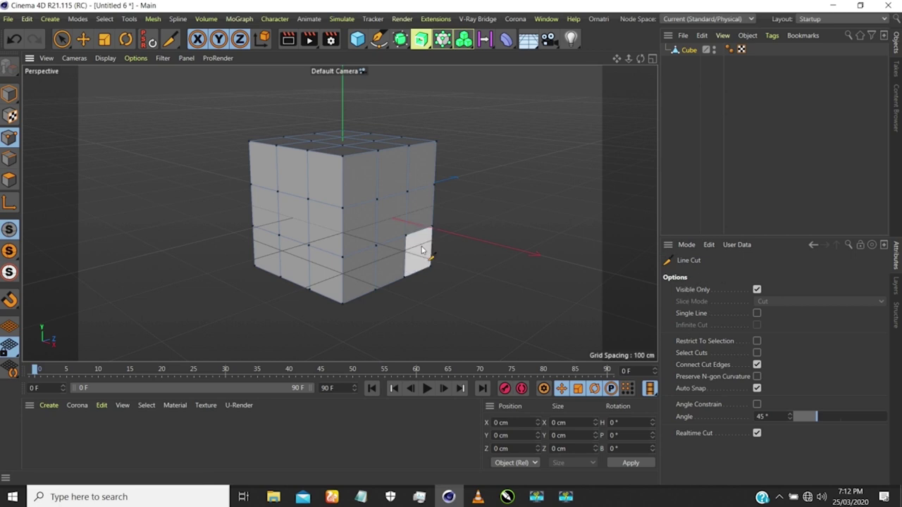
mouse_move(379, 176)
alt+mouse_down()
mouse_move(349, 164)
mouse_move(345, 190)
alt+mouse_up()
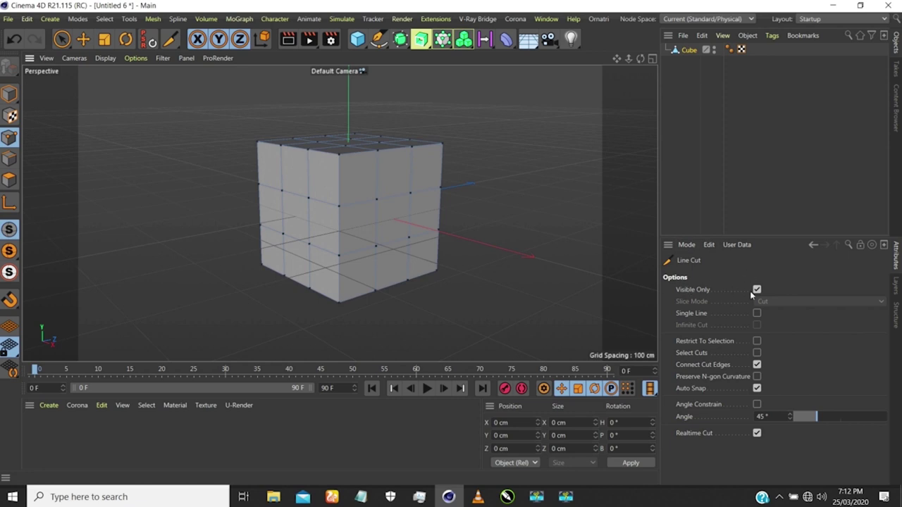
click(356, 146)
alt+drag(383, 198, 373, 201)
alt+right_drag(368, 187, 368, 139)
alt+drag(366, 183, 372, 201)
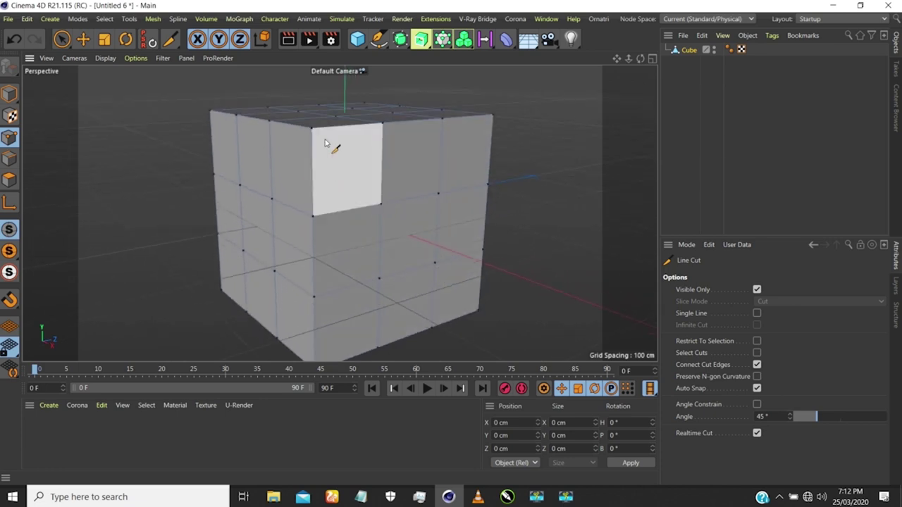
click(312, 129)
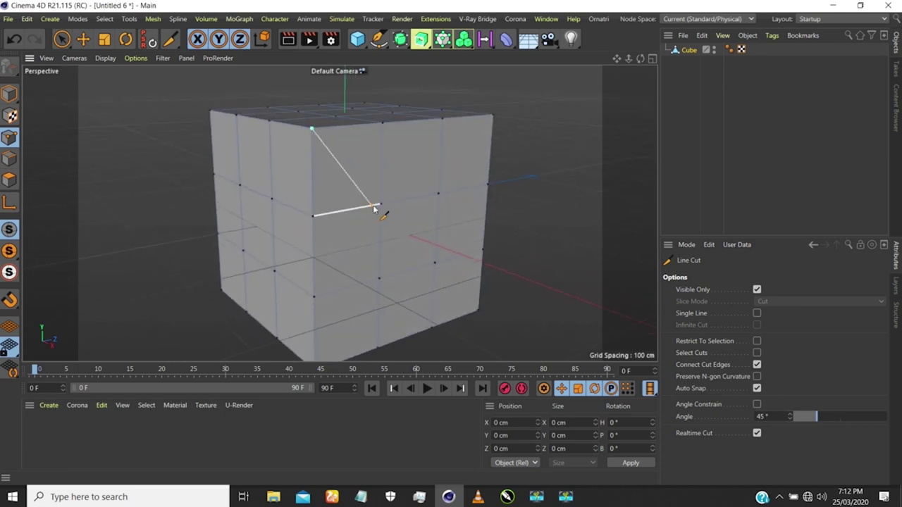
click(379, 204)
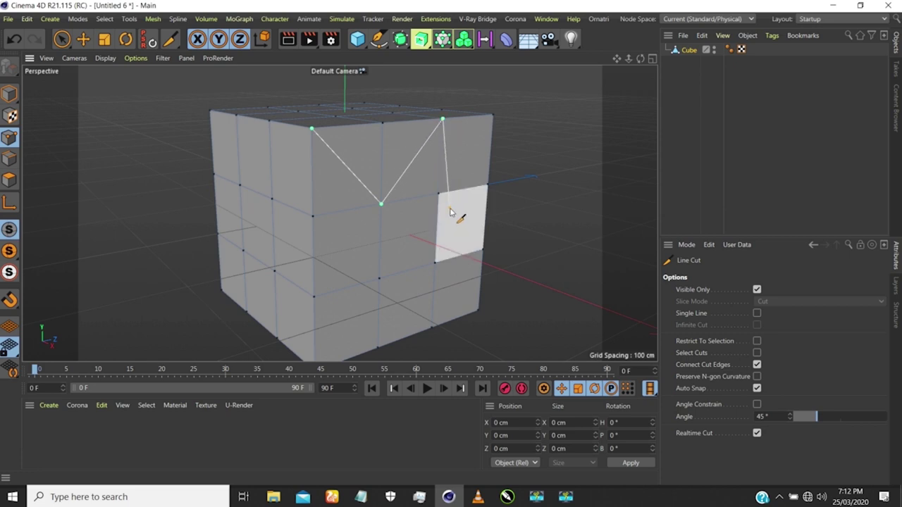
key(Escape)
- Examine the V-shaped cut on the cube's side face from several angles
mouse_move(384, 185)
alt+mouse_down()
mouse_move(441, 169)
mouse_move(368, 185)
alt+mouse_up()
alt+drag(462, 164, 392, 169)
scroll(395, 167, down, 4)
alt+drag(449, 153, 565, 176)
scroll(370, 169, up, 5)
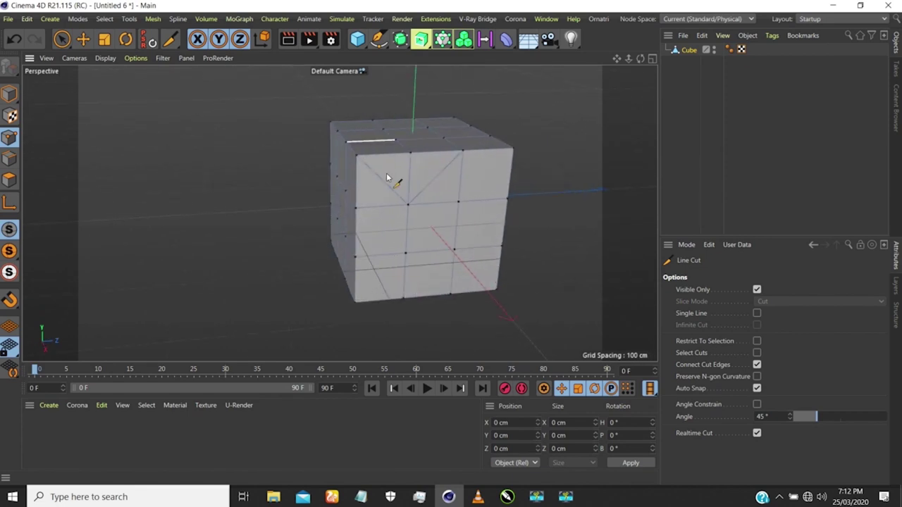
alt+drag(388, 177, 397, 172)
scroll(393, 171, up, 3)
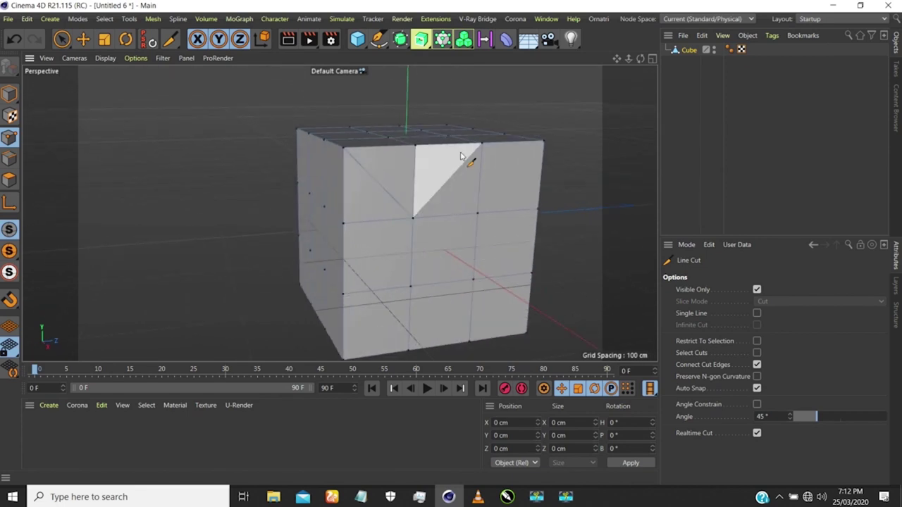
alt+drag(428, 200, 408, 185)
alt+right_drag(380, 173, 397, 190)
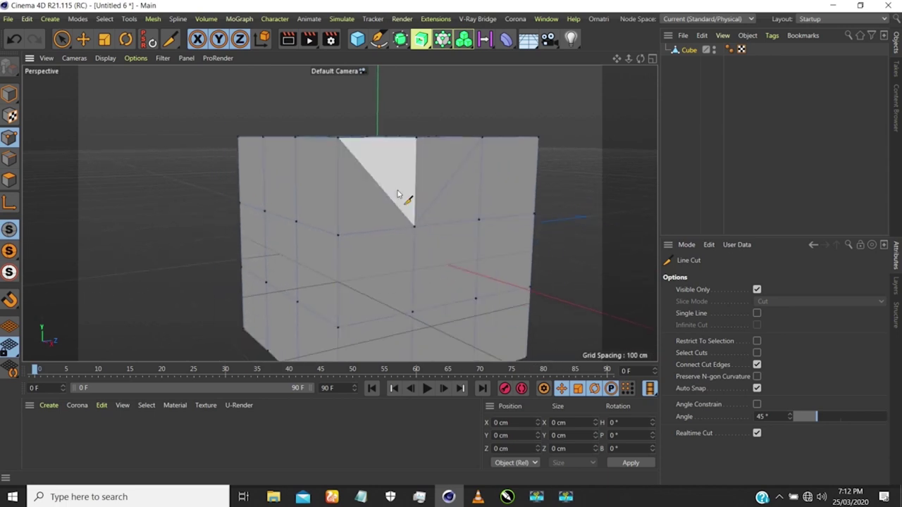
alt+drag(409, 194, 380, 177)
scroll(415, 169, down, 2)
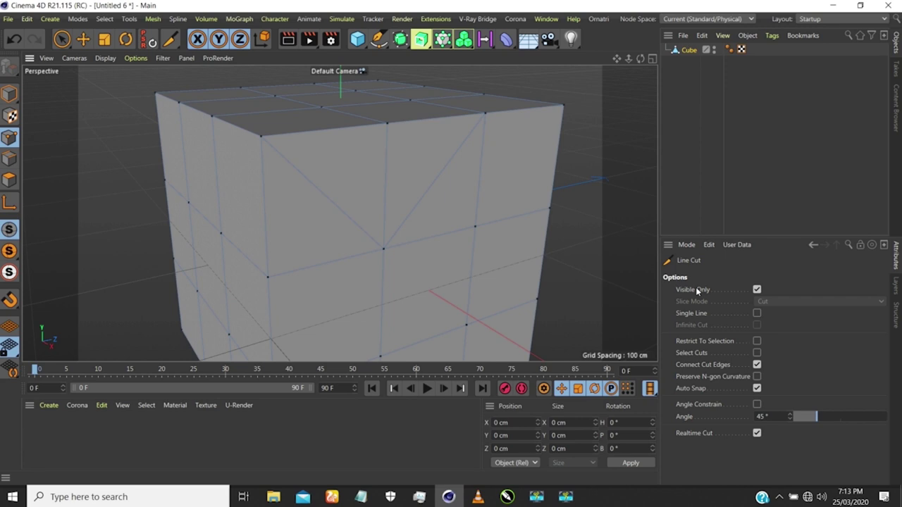
- Turn off Visible Only for the Line Cut tool and choose Cut as its slice mode
click(757, 289)
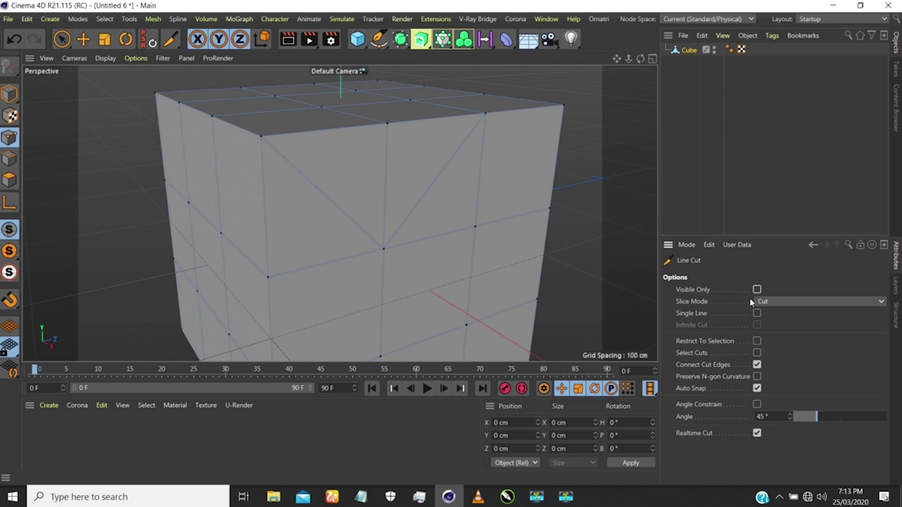
click(754, 302)
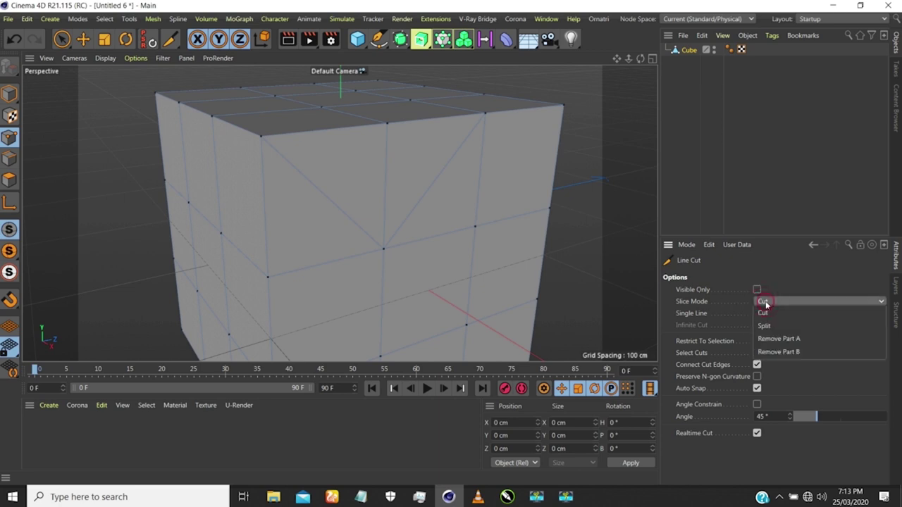
click(774, 301)
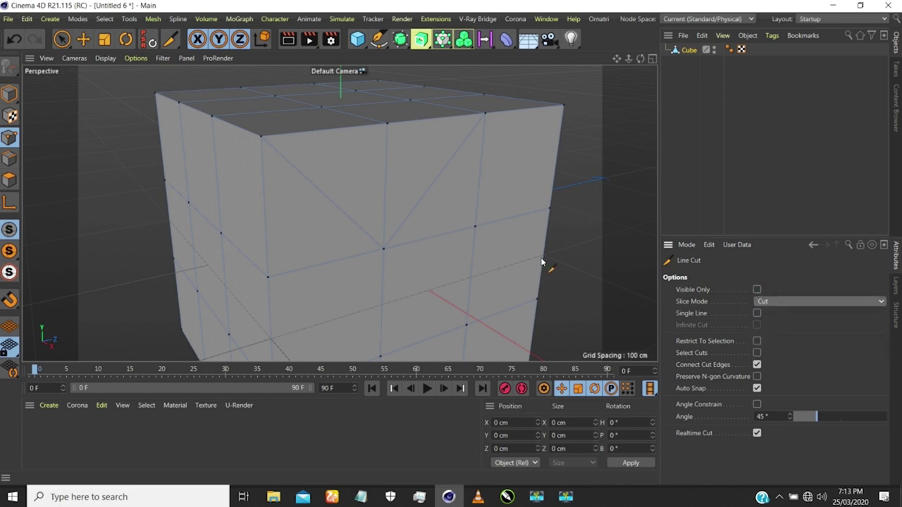
- Line-cut diagonally through the first middle-row square below the V, from its upper outer point to its lower inner point
mouse_move(353, 146)
alt+mouse_down()
mouse_move(328, 158)
mouse_move(565, 161)
mouse_move(380, 144)
mouse_move(348, 187)
mouse_move(324, 162)
alt+mouse_up()
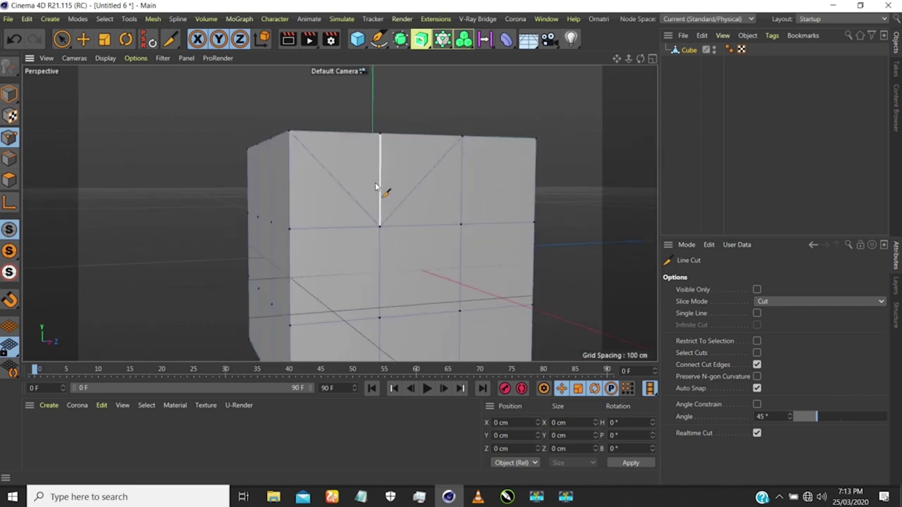
alt+middle_drag(391, 210, 357, 175)
scroll(356, 175, down, 3)
alt+drag(381, 177, 340, 173)
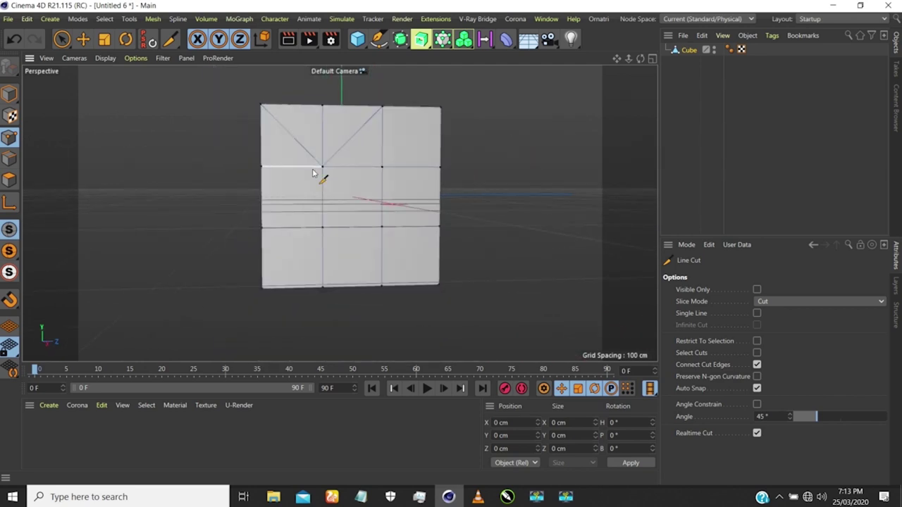
click(262, 168)
click(324, 230)
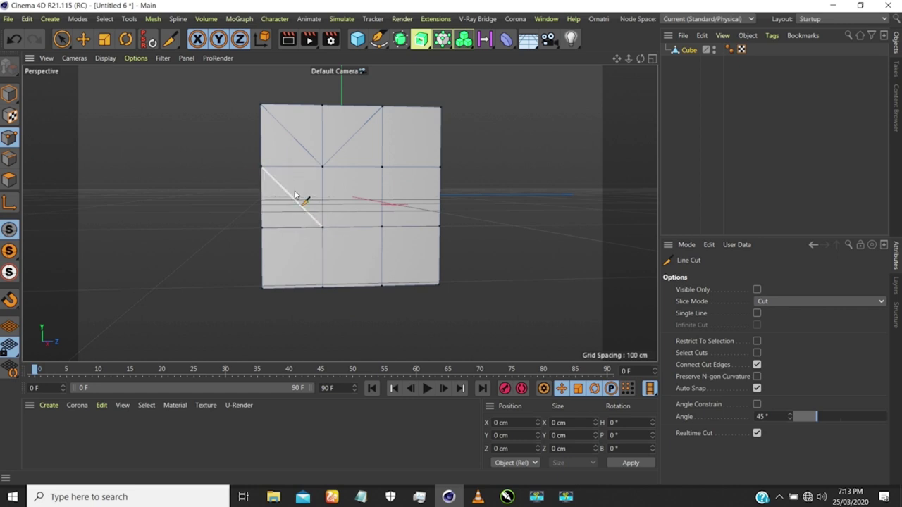
- Examine the new diagonal cut on the near face and on the opposite side of the cube, and end the cut
scroll(289, 194, up, 3)
scroll(300, 207, down, 4)
alt+drag(292, 218, 376, 199)
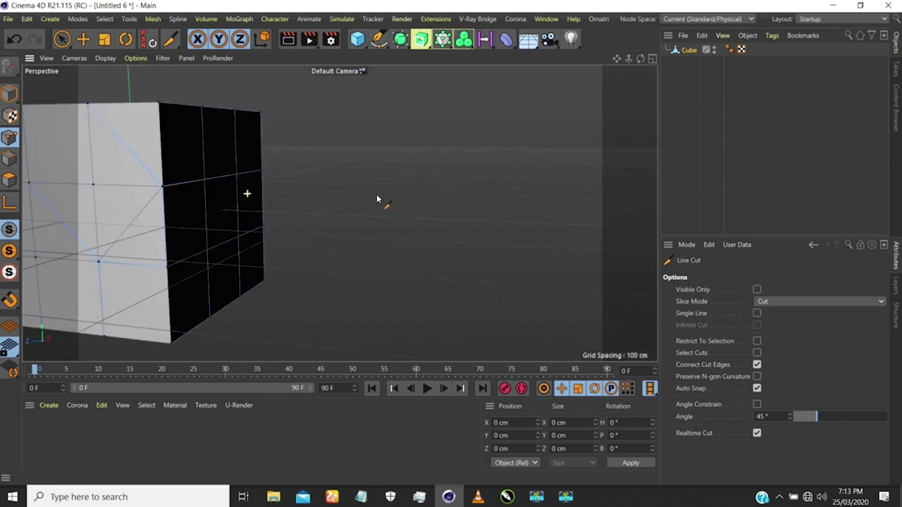
alt+middle_drag(183, 216, 310, 205)
alt+right_drag(223, 212, 210, 244)
alt+drag(266, 202, 140, 210)
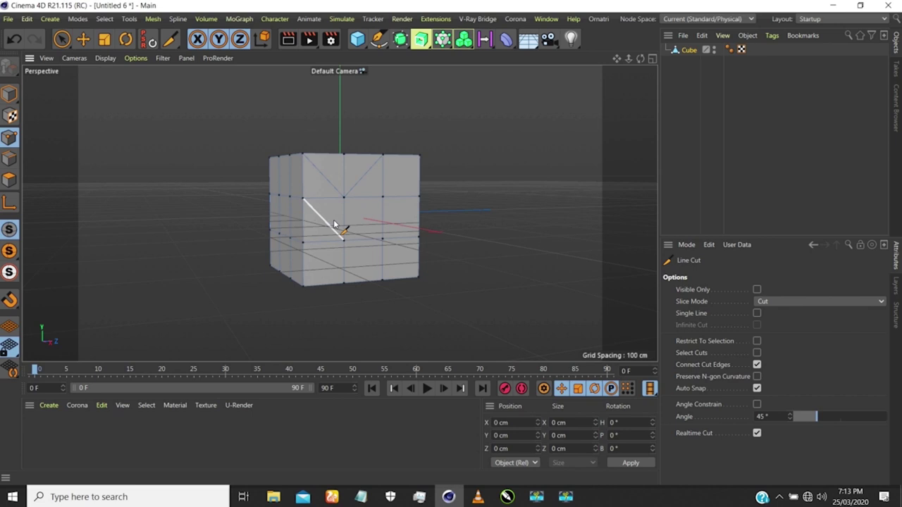
scroll(335, 225, up, 6)
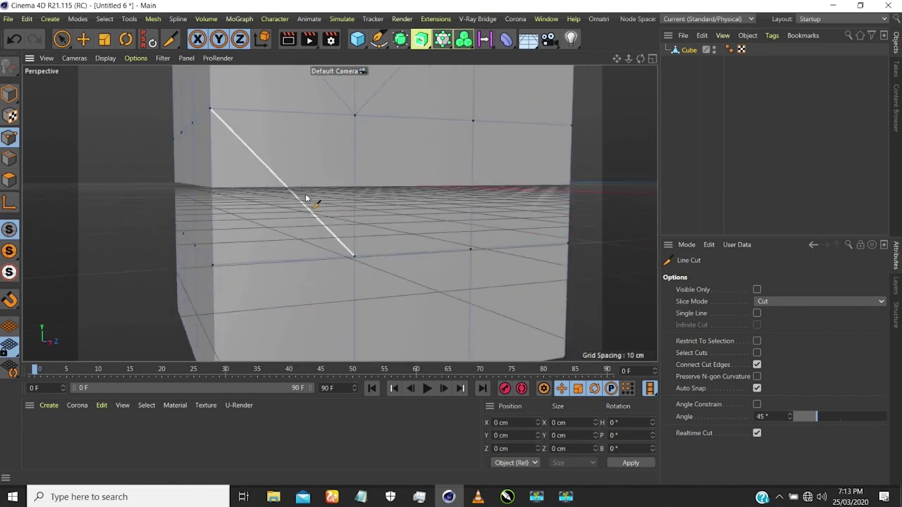
scroll(304, 205, down, 3)
key(Escape)
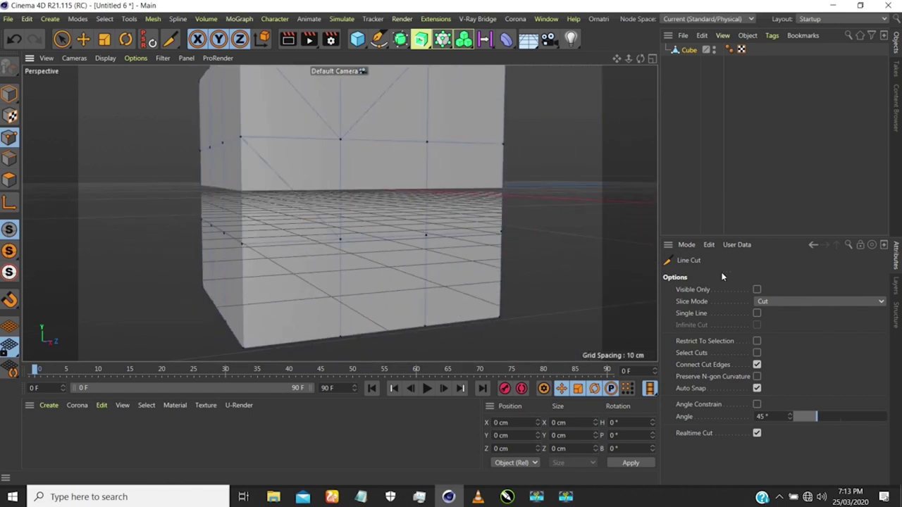
- Hide the grid in the perspective viewport using the display filter
alt+drag(410, 225, 397, 241)
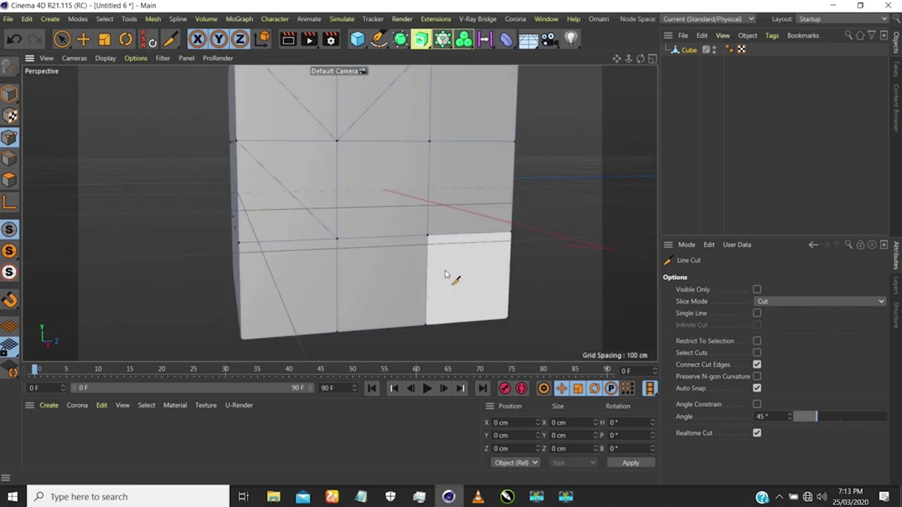
alt+drag(356, 204, 385, 212)
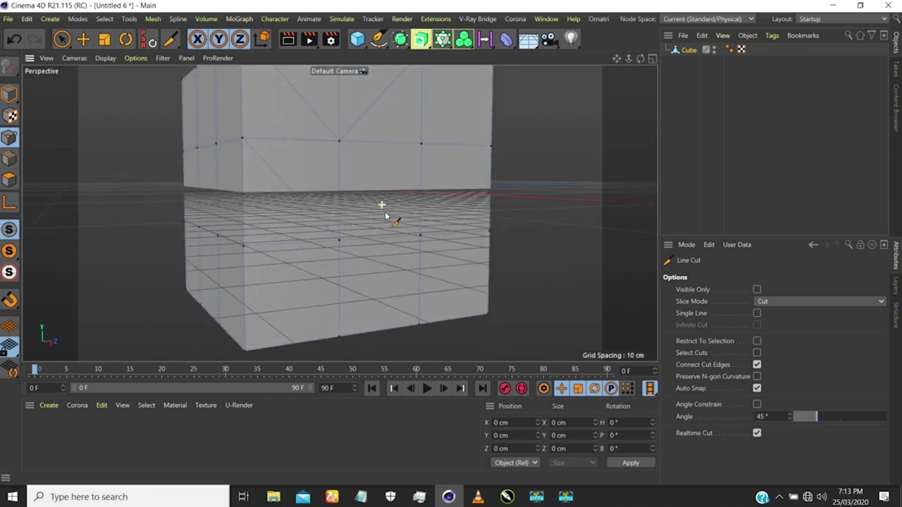
click(162, 58)
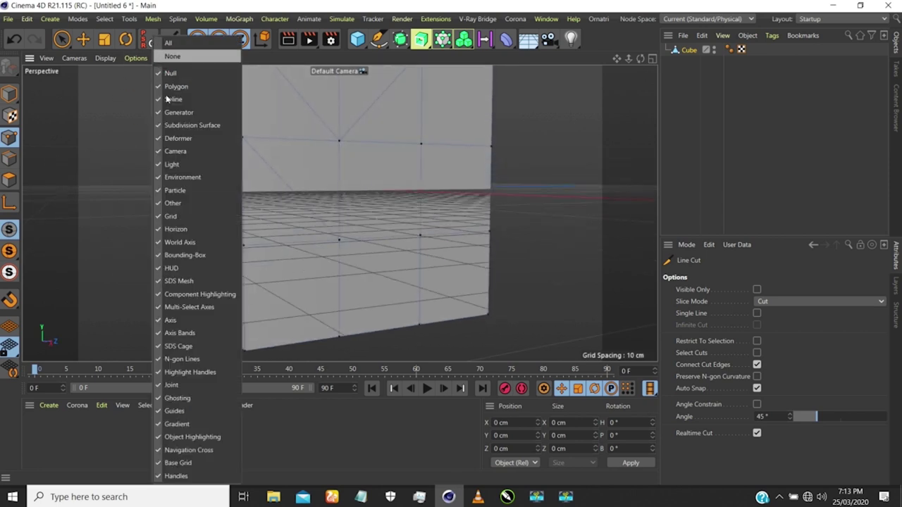
click(184, 216)
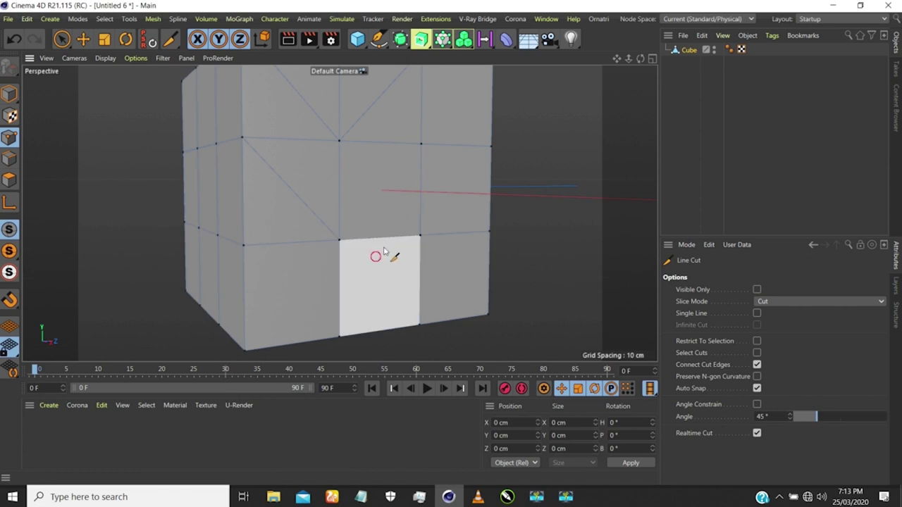
- Examine the diagonal cut on the near face and the choices offered for the Line Cut slice mode
alt+drag(382, 251, 396, 250)
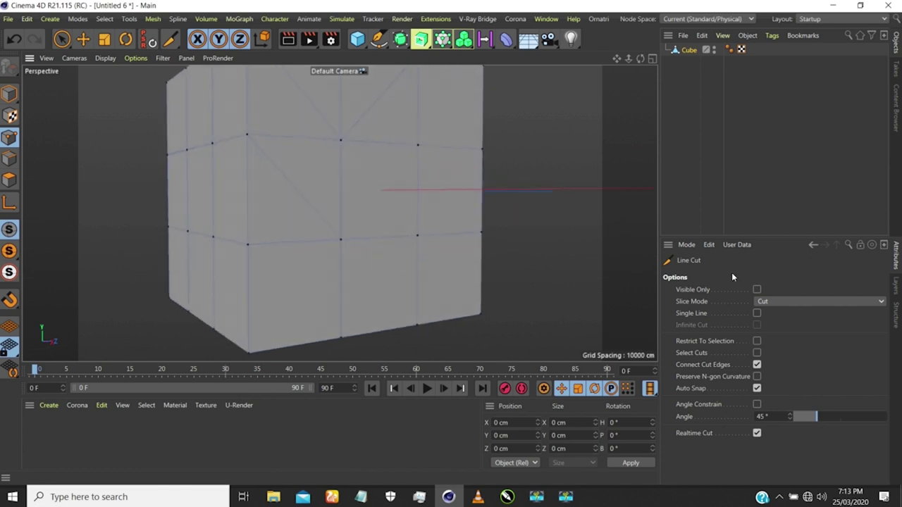
click(778, 303)
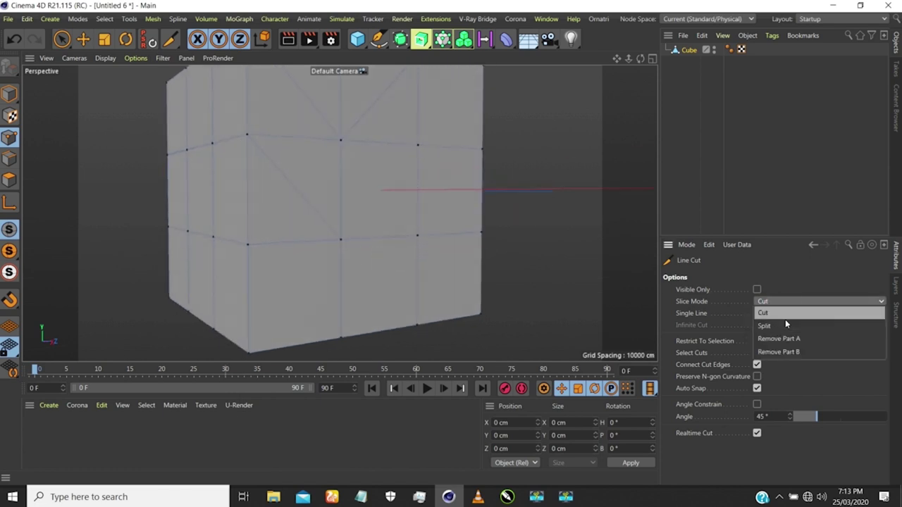
click(781, 265)
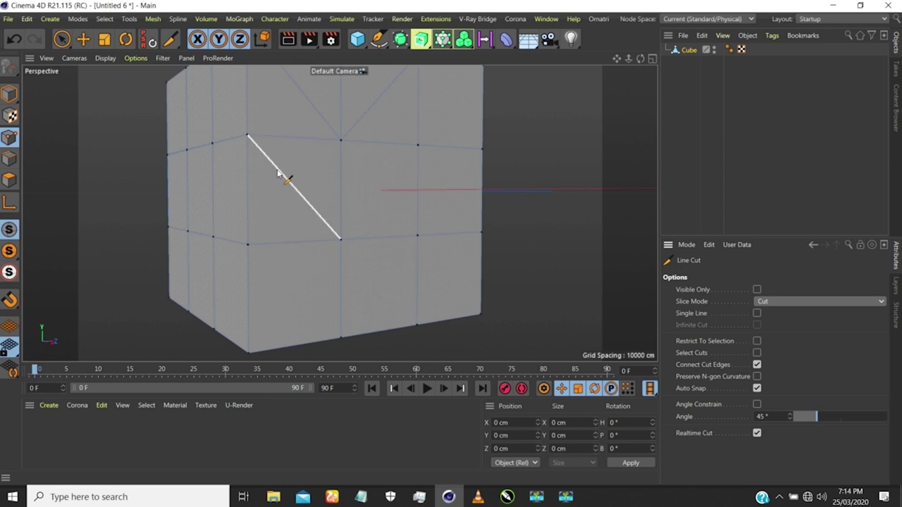
alt+right_drag(243, 184, 198, 189)
alt+drag(299, 188, 220, 201)
alt+right_drag(272, 197, 294, 208)
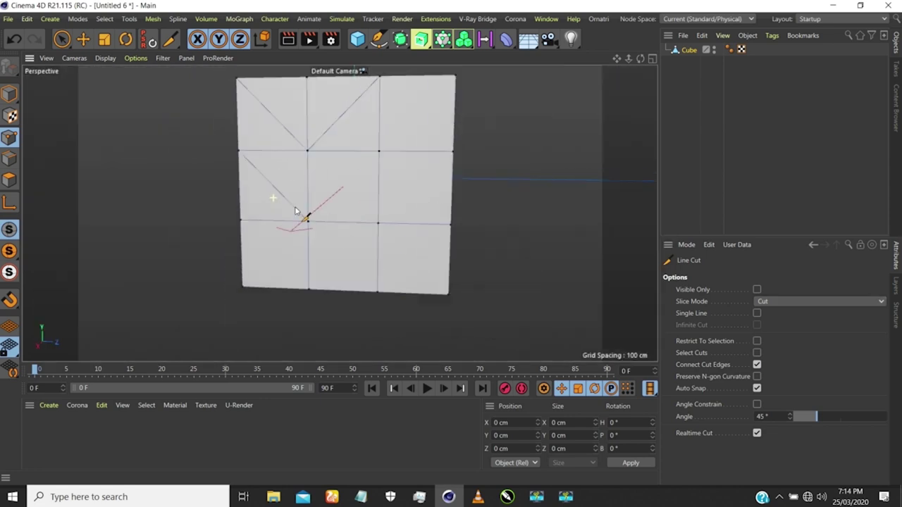
mouse_move(268, 193)
alt+mouse_down()
mouse_move(457, 190)
mouse_move(278, 187)
alt+mouse_up()
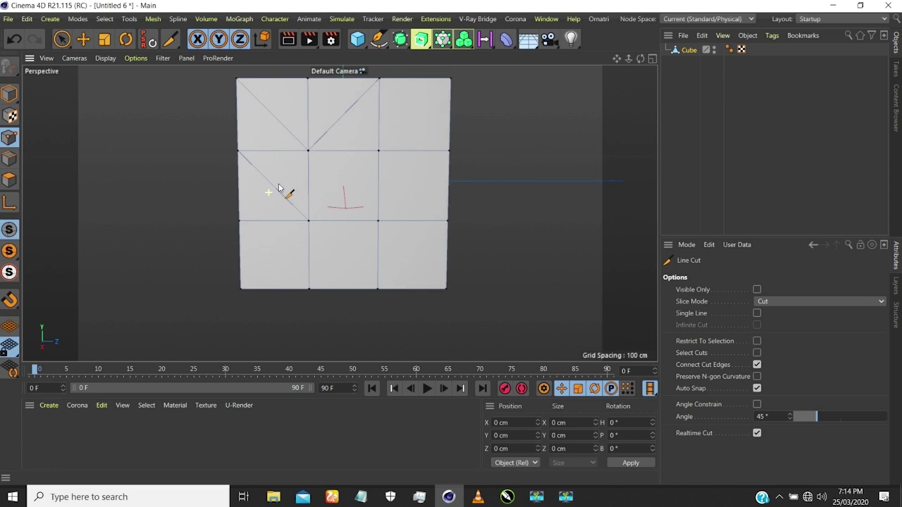
alt+right_drag(276, 181, 279, 143)
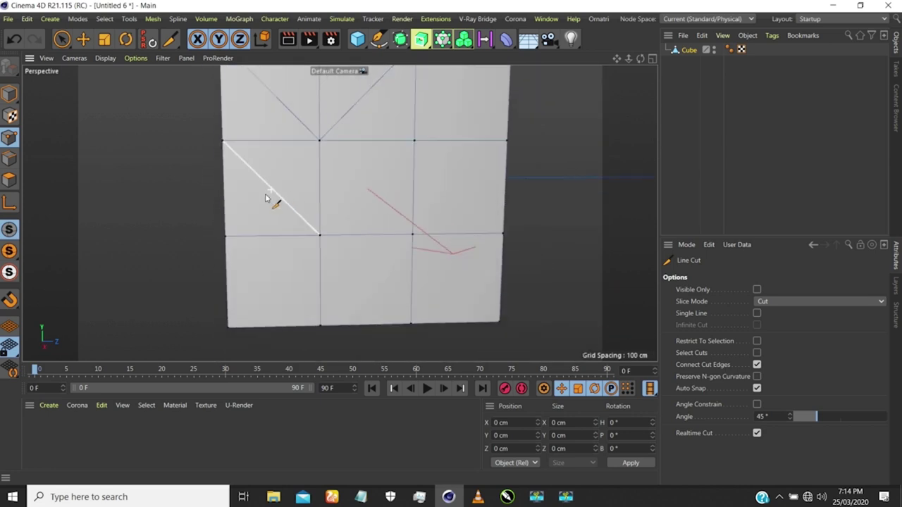
scroll(367, 211, down, 2)
scroll(325, 185, down, 2)
scroll(343, 211, up, 3)
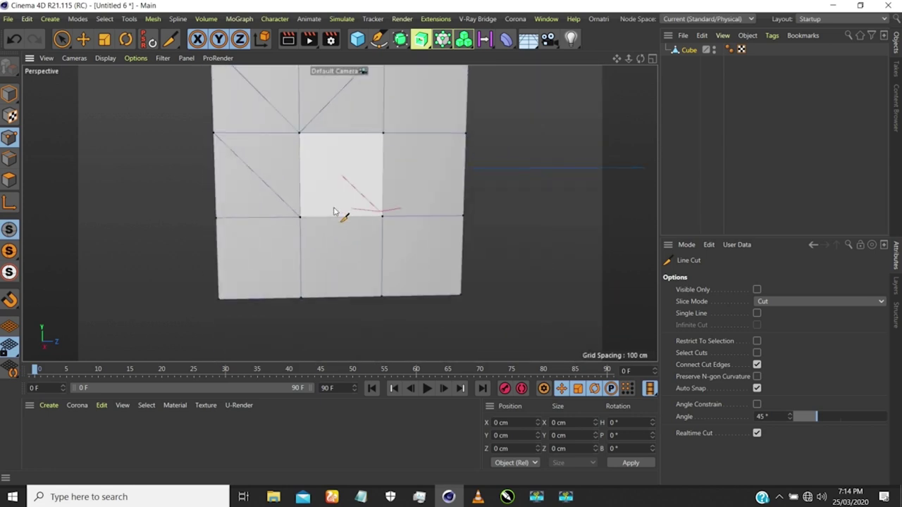
alt+drag(347, 209, 331, 201)
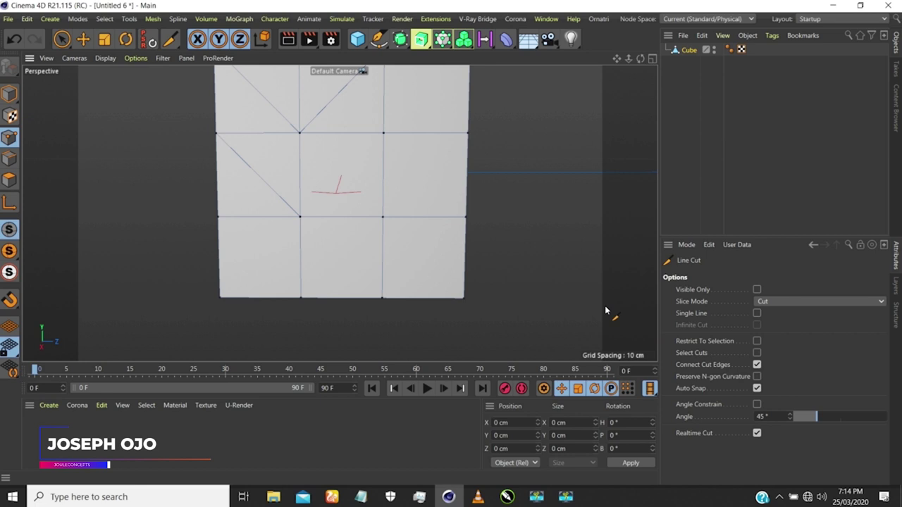
click(777, 305)
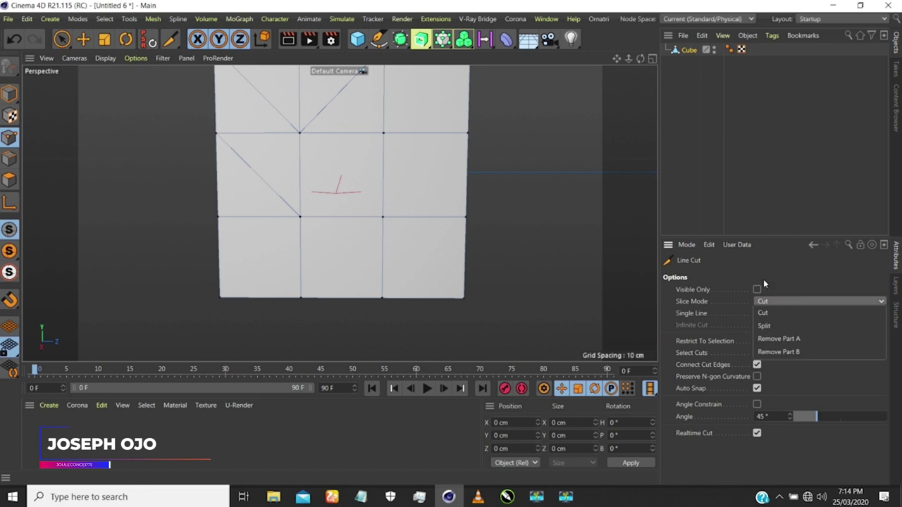
- Undo the diagonal cuts on the cube's near face and face it squarely
scroll(276, 177, up, 2)
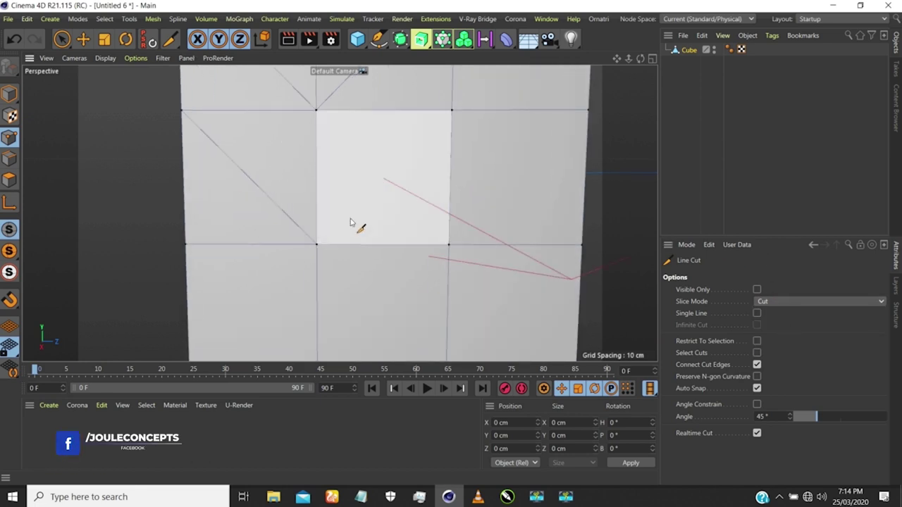
scroll(345, 240, down, 2)
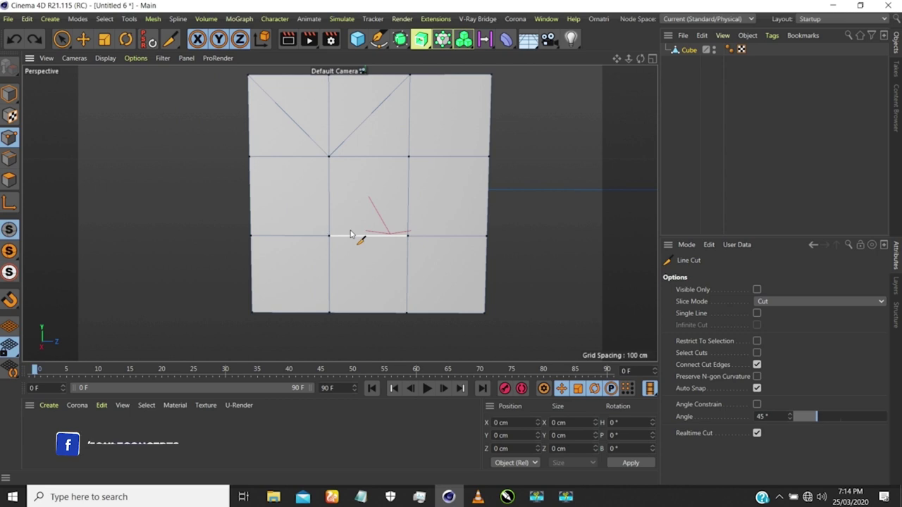
scroll(335, 224, down, 1)
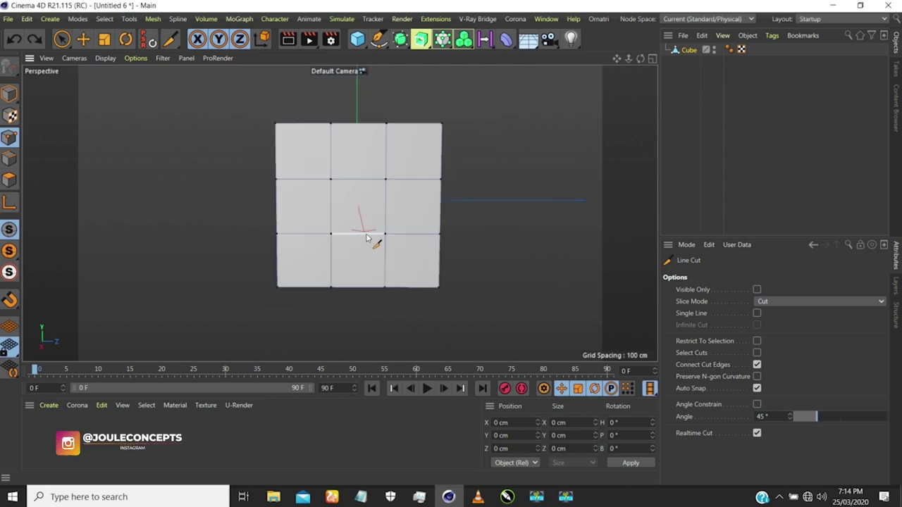
alt+drag(369, 225, 365, 226)
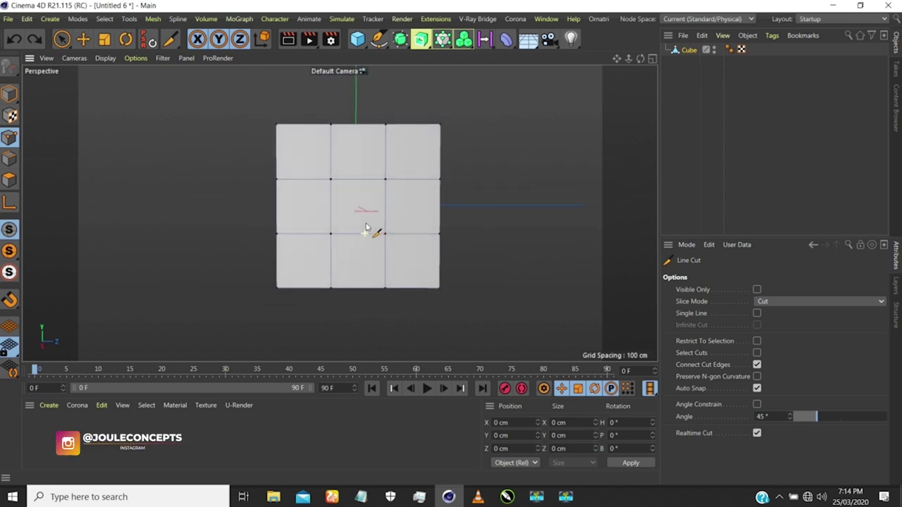
alt+middle_drag(365, 226, 351, 224)
alt+drag(352, 224, 350, 233)
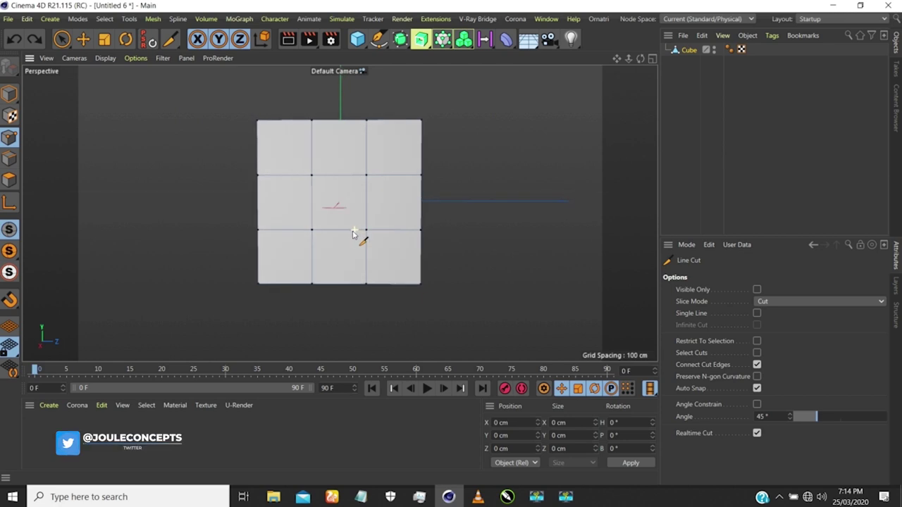
- Line-cut vertically through the middle of the near face's central column, from its lower edge to its upper edge, and end the cut
click(341, 265)
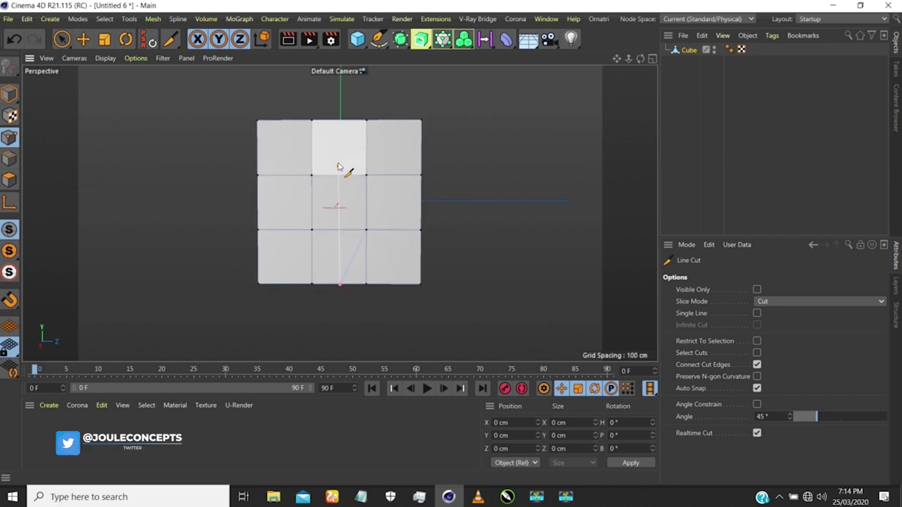
double_click(340, 123)
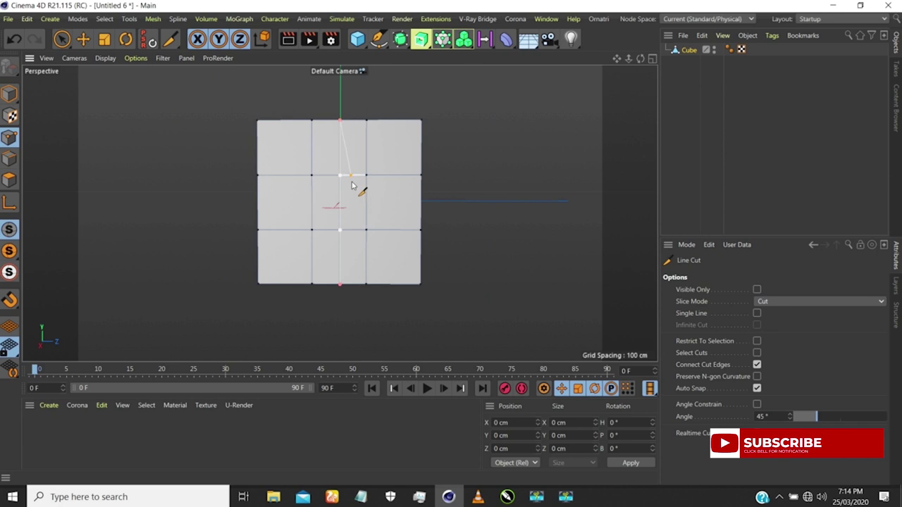
alt+drag(324, 228, 334, 257)
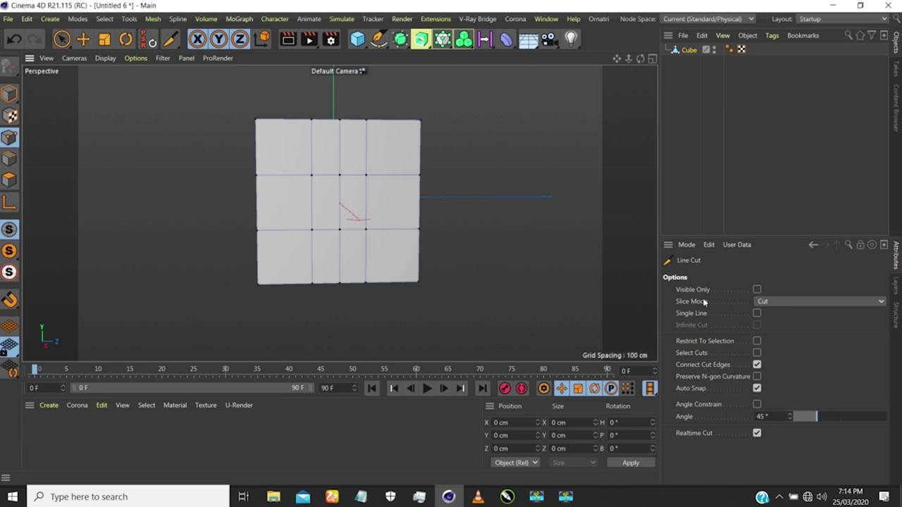
alt+drag(344, 171, 337, 173)
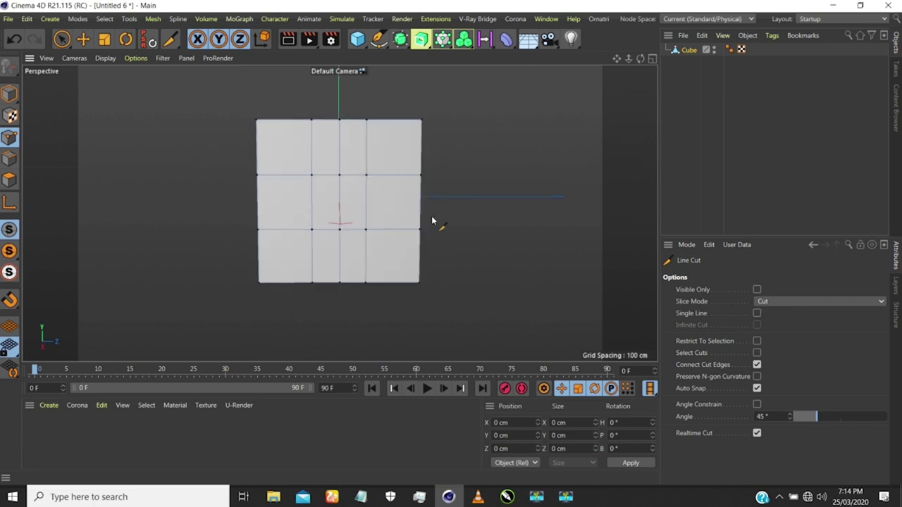
- Try to move the new cut's upper interior point sideways along Z, and undo the move
scroll(345, 176, up, 5)
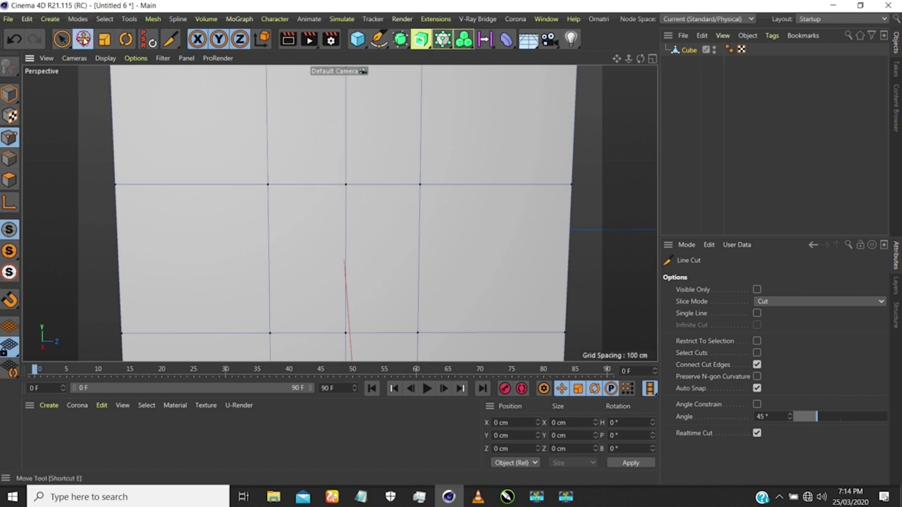
click(83, 38)
mouse_move(402, 186)
mouse_down()
mouse_move(390, 185)
mouse_move(451, 186)
mouse_move(396, 189)
mouse_move(402, 185)
mouse_up()
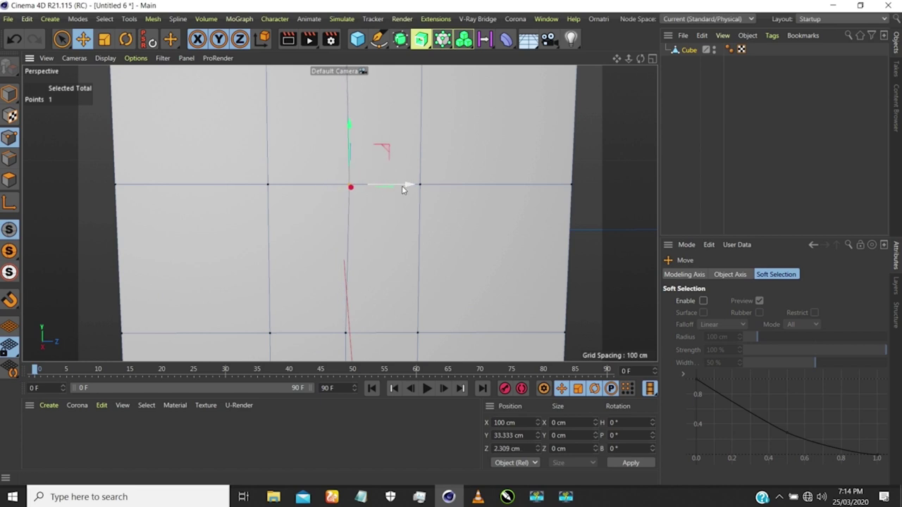
key(ctrl+z)
- Activate the Line Cut tool again and set its slice mode to Split
scroll(345, 184, down, 4)
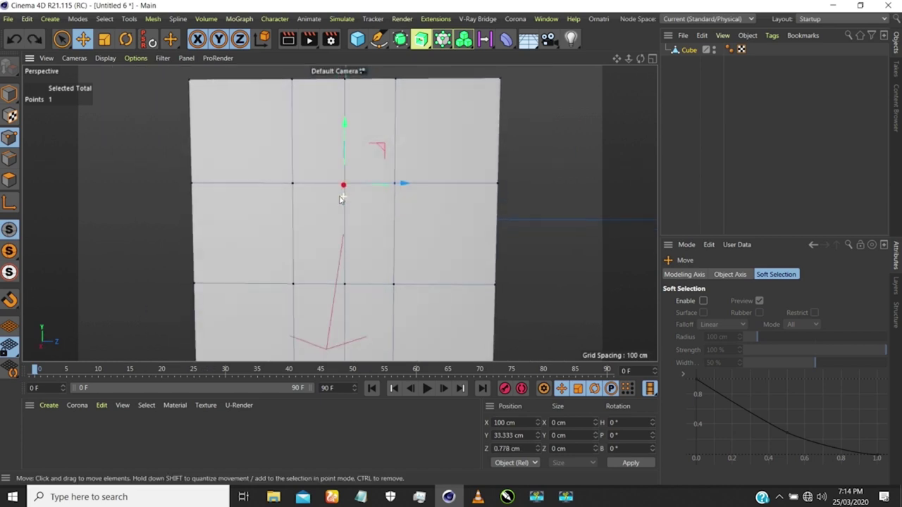
scroll(339, 215, down, 3)
alt+drag(356, 170, 355, 182)
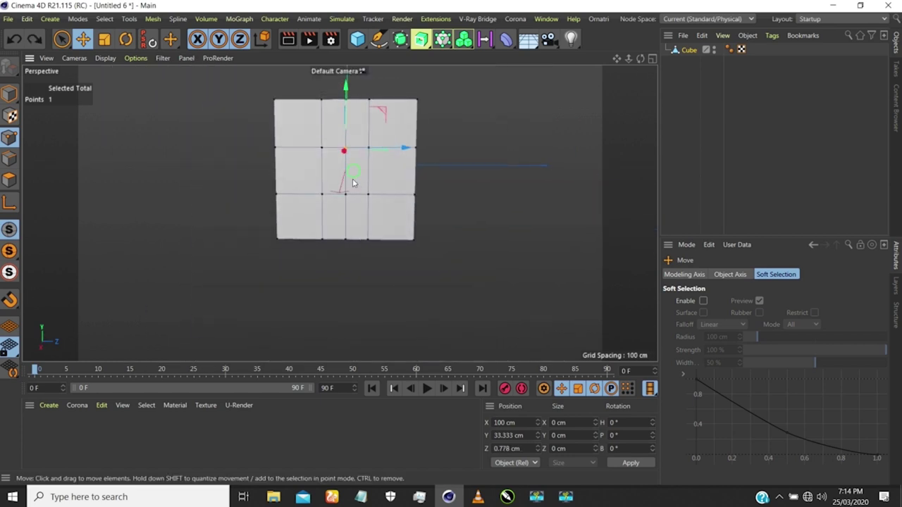
alt+middle_drag(352, 179, 351, 191)
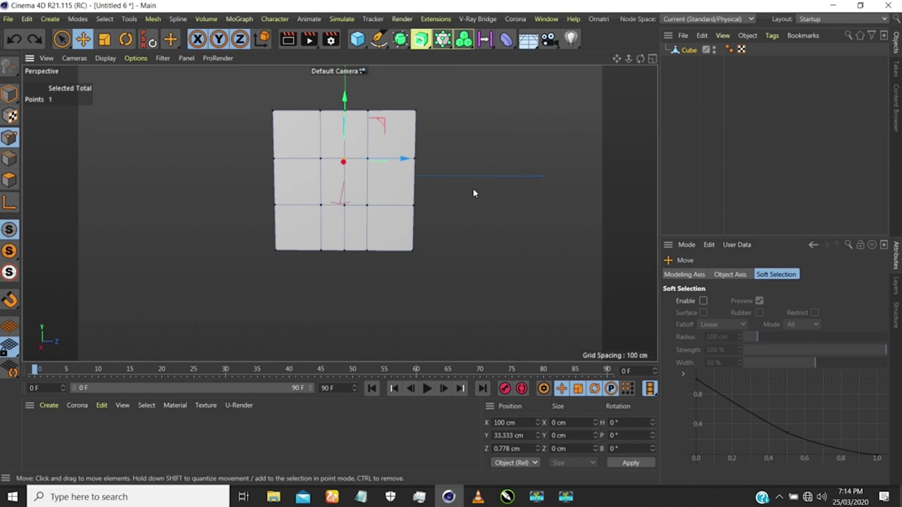
key(k)
key(k)
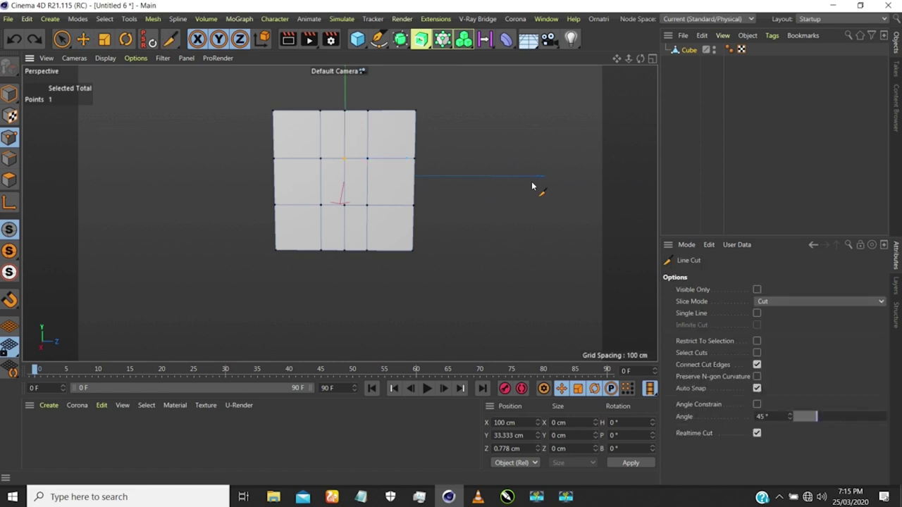
click(771, 302)
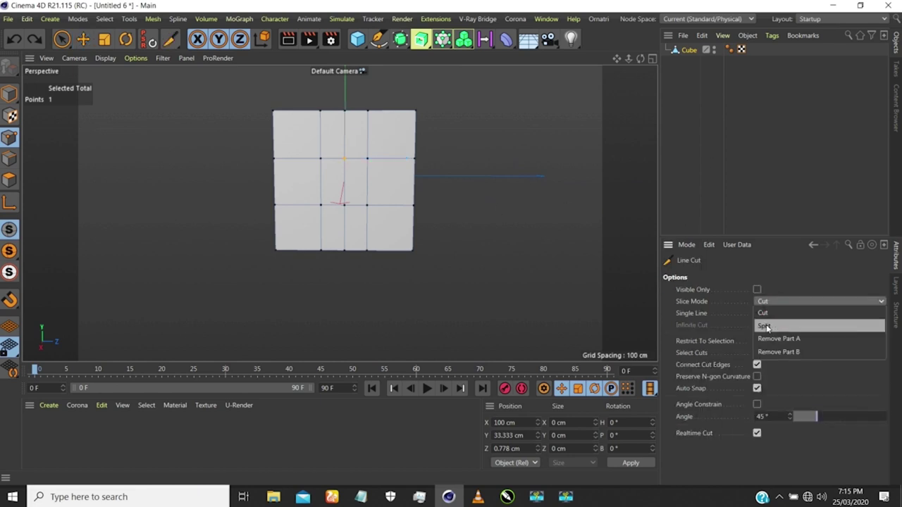
click(765, 326)
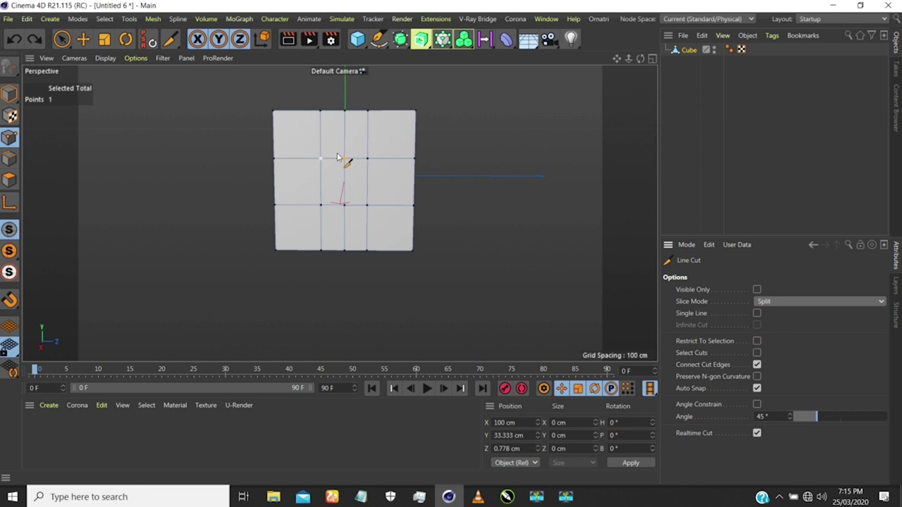
- Line-cut vertically through the near face's outer column toward positive Z, from its upper edge to its lower edge, and end the cut
alt+drag(385, 181, 382, 178)
alt+right_drag(382, 188, 386, 171)
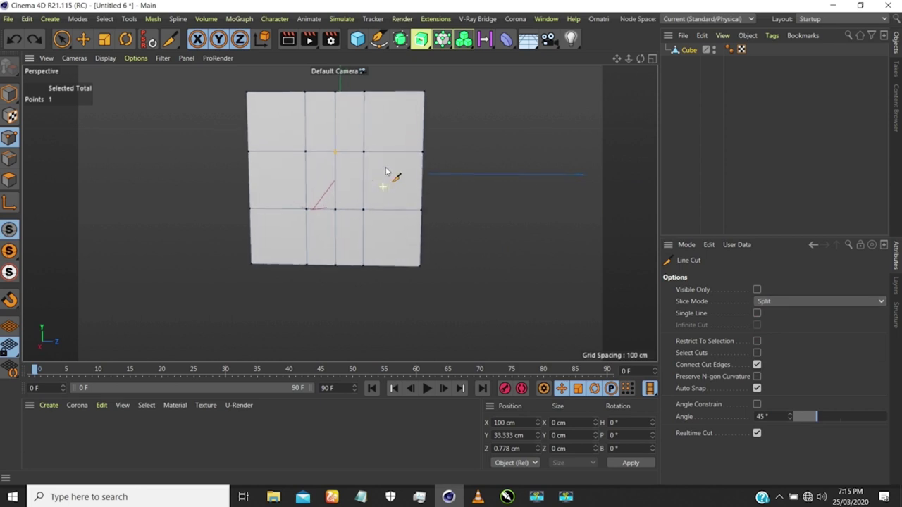
alt+middle_drag(371, 180, 388, 183)
alt+drag(372, 181, 374, 179)
alt+right_drag(396, 166, 387, 170)
alt+middle_drag(389, 170, 374, 168)
alt+drag(387, 168, 386, 173)
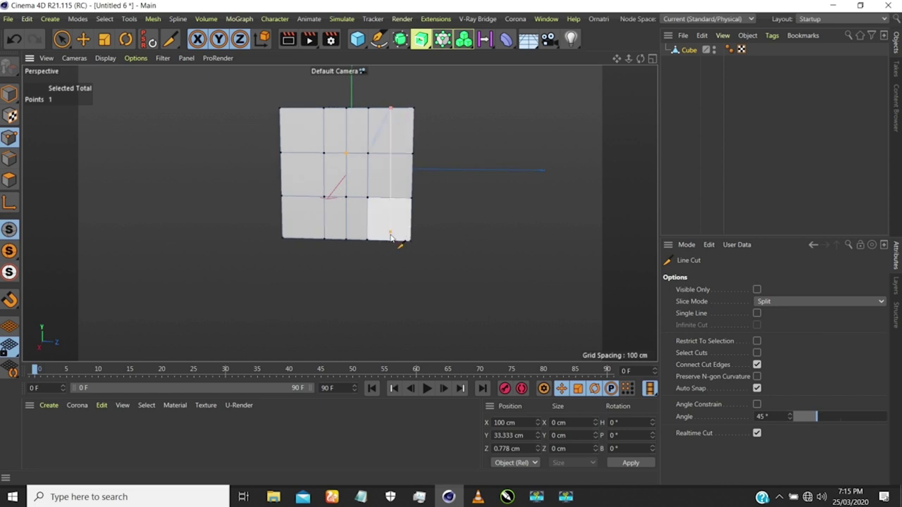
key(Escape)
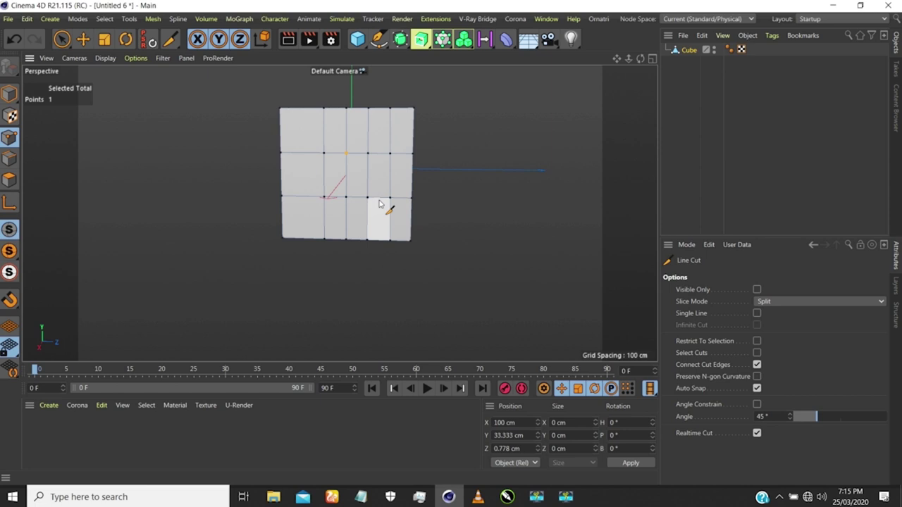
- Move the split cut's point on the near face's upper edge sideways along Z to pull the split apart
alt+drag(380, 218, 368, 236)
scroll(388, 100, up, 5)
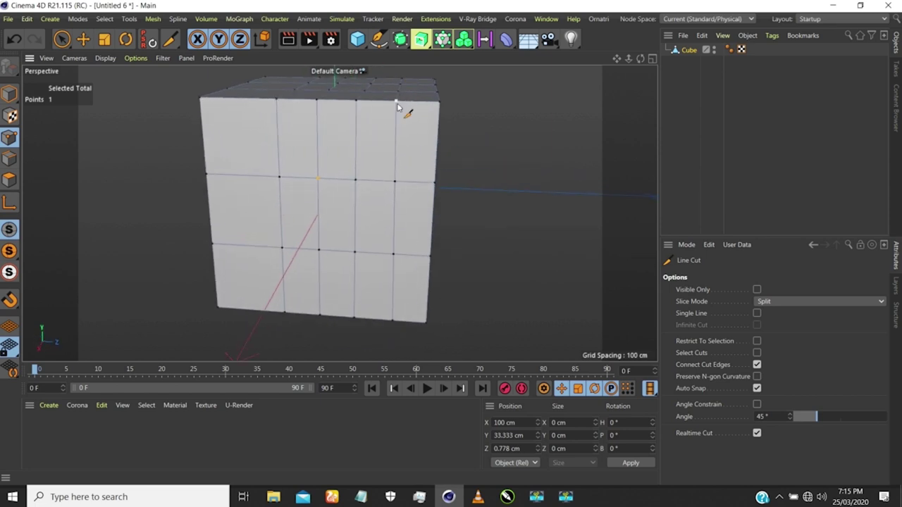
alt+drag(398, 107, 402, 101)
mouse_move(398, 102)
alt+right_down()
mouse_move(397, 137)
mouse_move(397, 100)
mouse_move(388, 136)
mouse_move(390, 95)
alt+right_up()
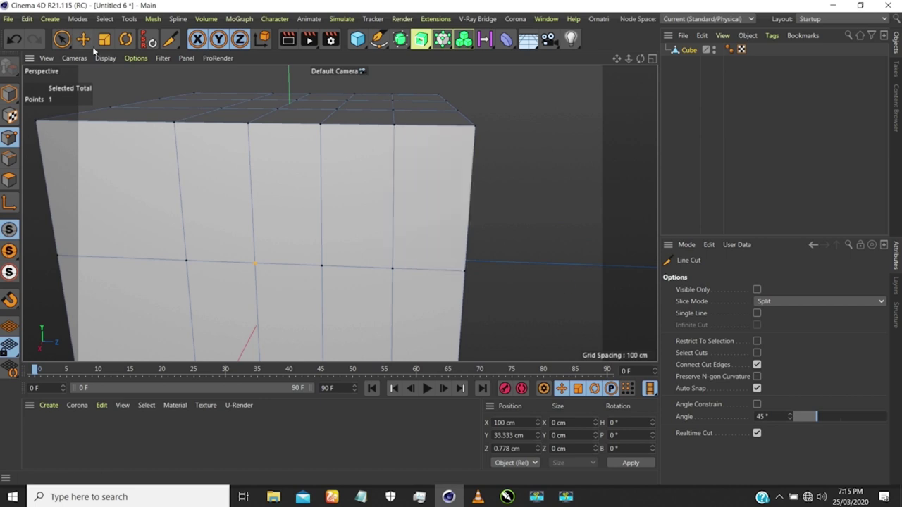
key(e)
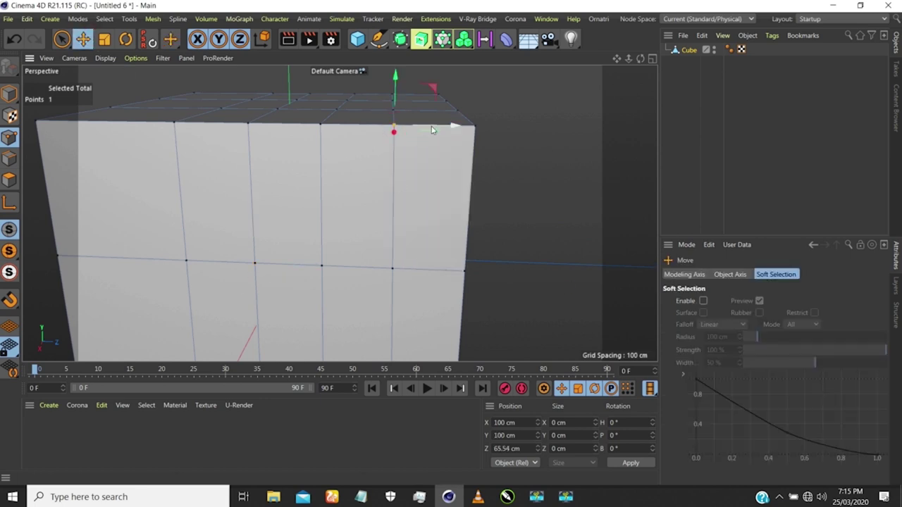
mouse_move(405, 128)
mouse_down()
mouse_move(418, 129)
mouse_move(396, 127)
mouse_move(438, 123)
mouse_move(419, 127)
mouse_up()
- Move the split point at height 33.333 cm on the near face to about 49.9 cm in Z, and inspect the gap
alt+drag(419, 144, 351, 195)
click(389, 250)
drag(417, 256, 382, 251)
click(392, 248)
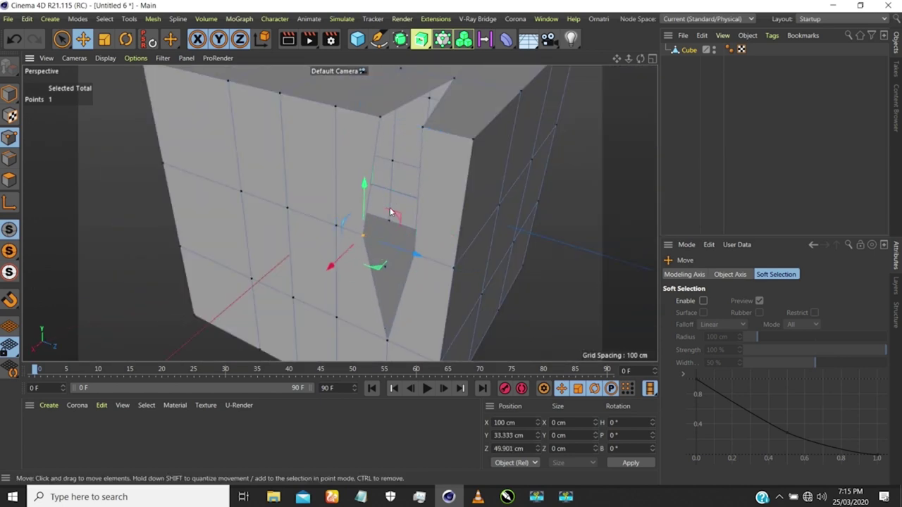
scroll(393, 203, down, 4)
alt+drag(393, 202, 288, 242)
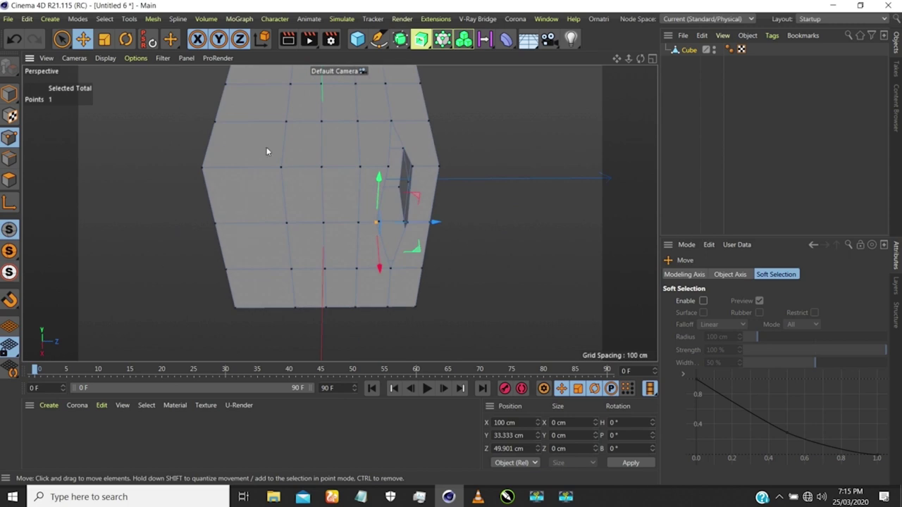
- Move the split cut's first interior point on the cube's upper face to about 49.96 cm in Z
alt+drag(406, 184, 422, 259)
click(374, 201)
click(374, 201)
alt+right_drag(421, 259, 419, 217)
scroll(382, 254, up, 2)
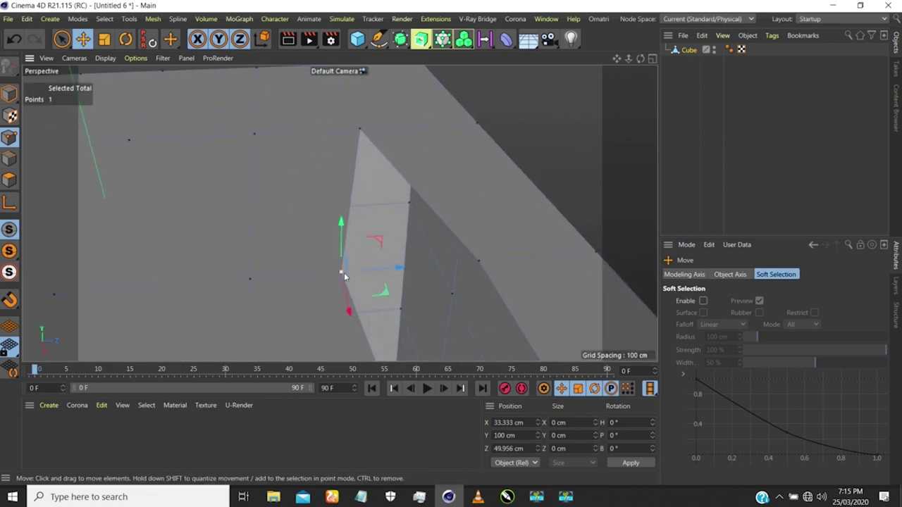
- Inspect the split gap, reactivate Line Cut, and set its slice mode to Remove Part A
alt+drag(367, 264, 315, 183)
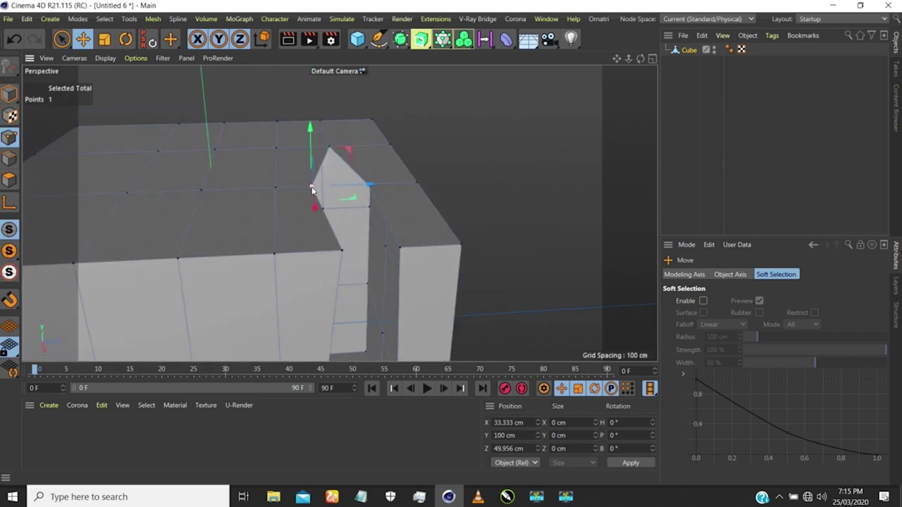
mouse_move(282, 225)
alt+mouse_down()
mouse_move(254, 253)
mouse_move(275, 226)
mouse_move(277, 236)
alt+mouse_up()
alt+right_drag(310, 200, 298, 238)
scroll(298, 240, up, 5)
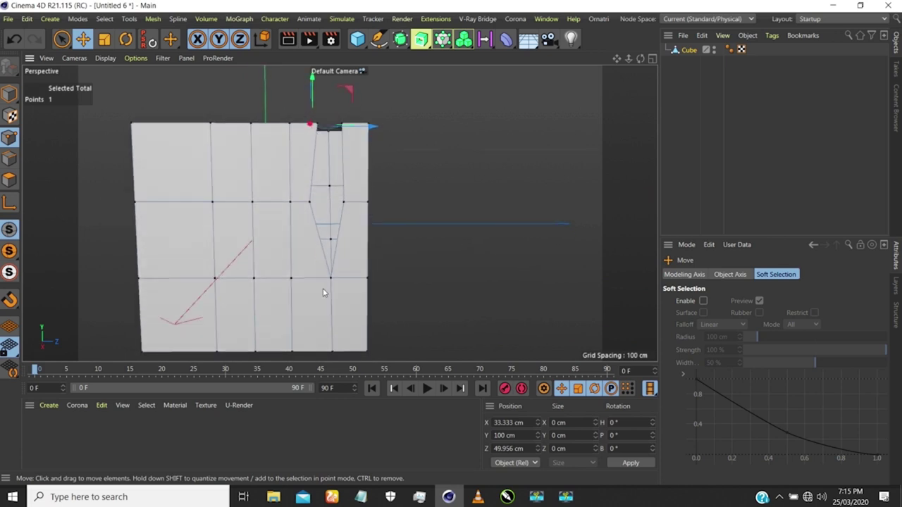
scroll(342, 221, down, 4)
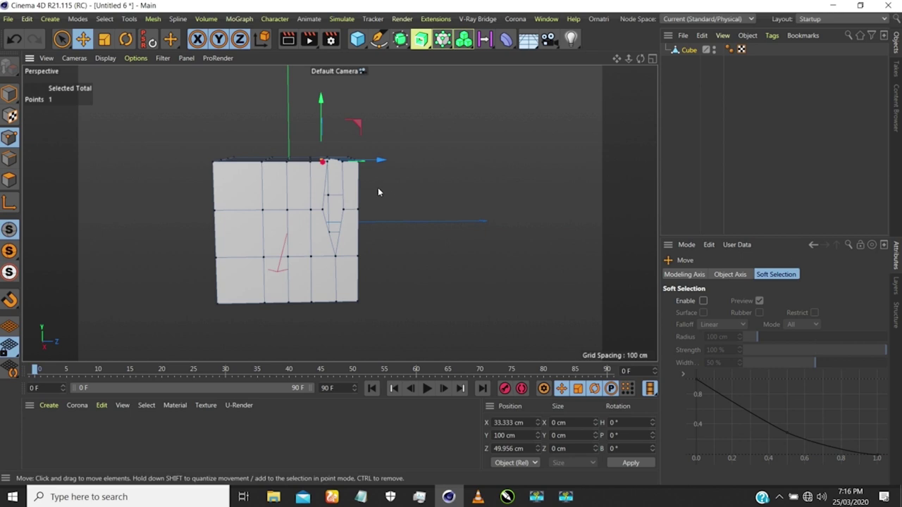
key(k)
key(k)
scroll(429, 232, down, 1)
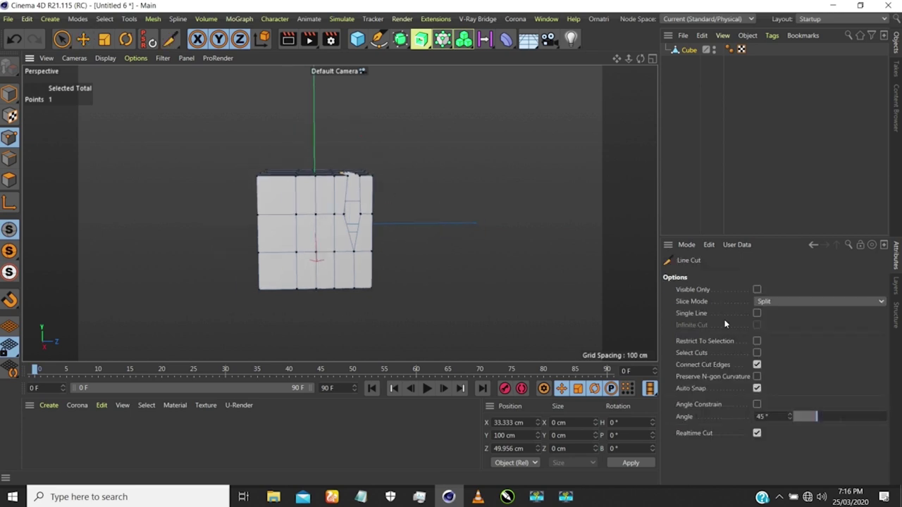
click(772, 301)
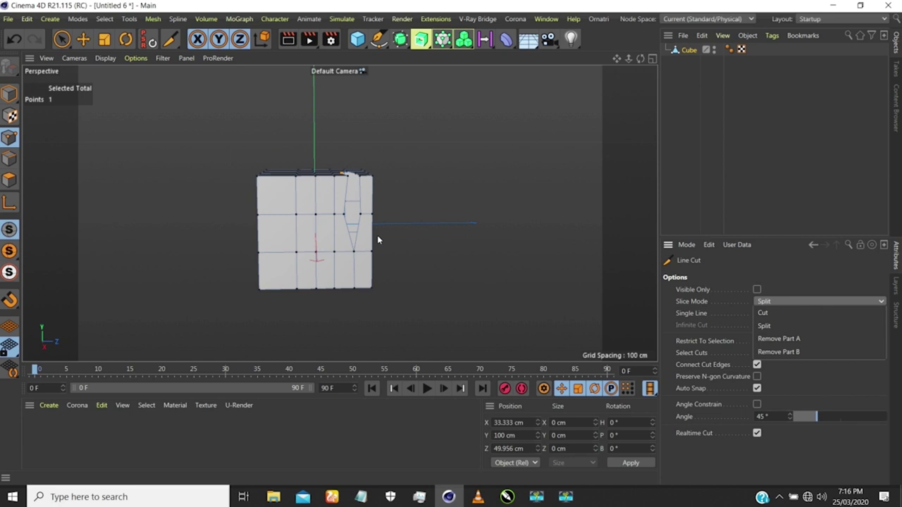
click(766, 339)
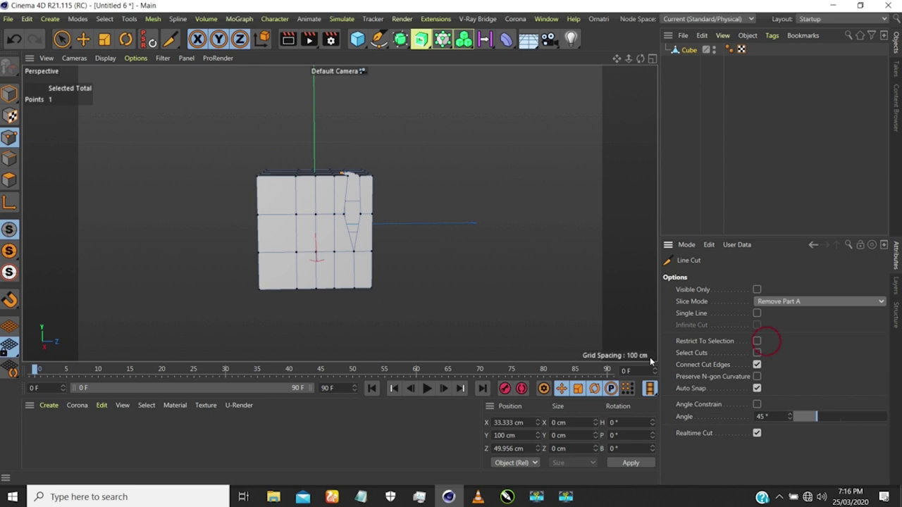
- In polygon mode, fill-select all connected polygons of the split-off piece at the cube's positive Z end
scroll(285, 222, up, 3)
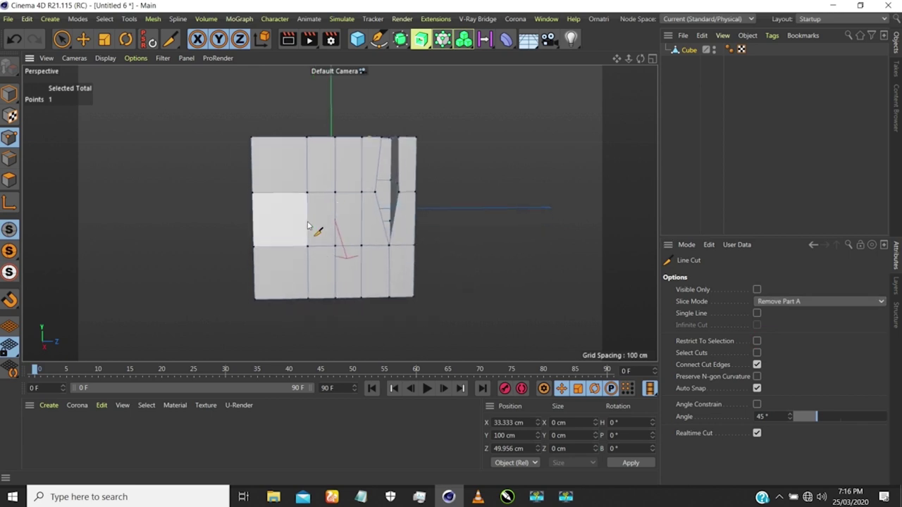
alt+drag(313, 226, 324, 242)
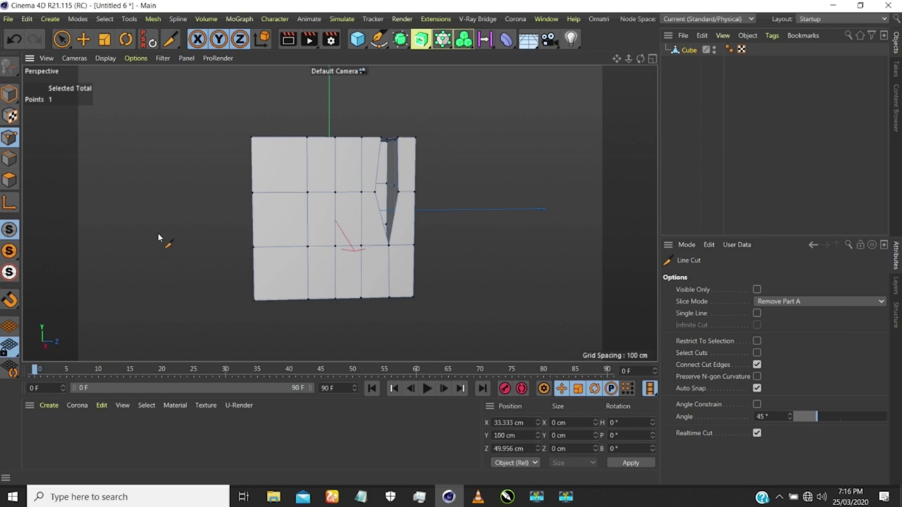
alt+drag(297, 230, 288, 261)
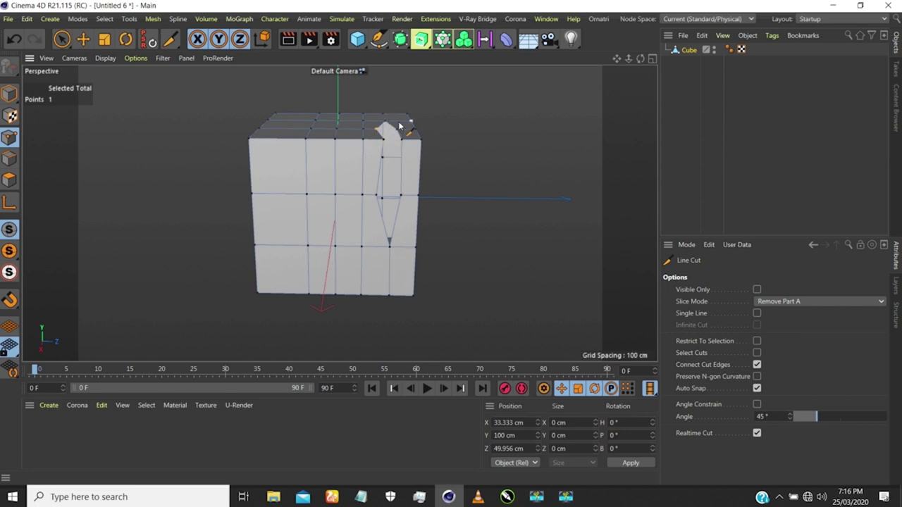
key(u)
key(f)
click(9, 179)
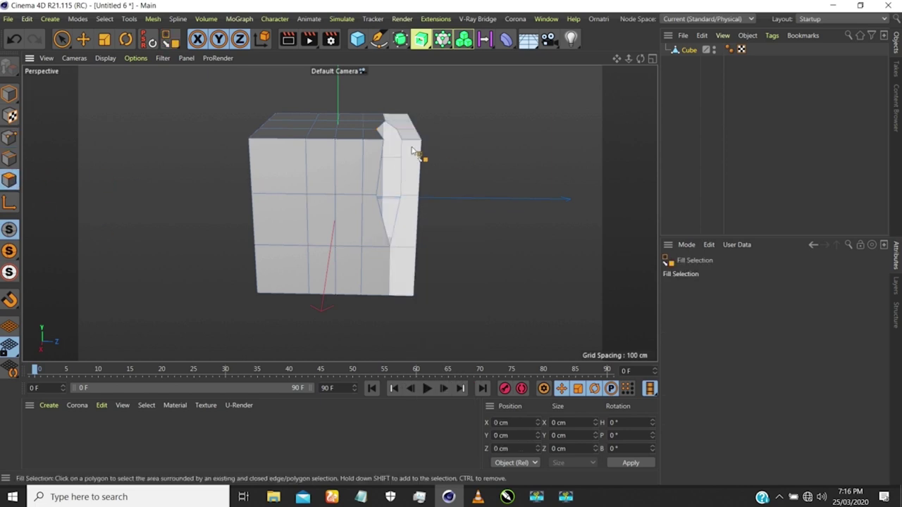
click(405, 141)
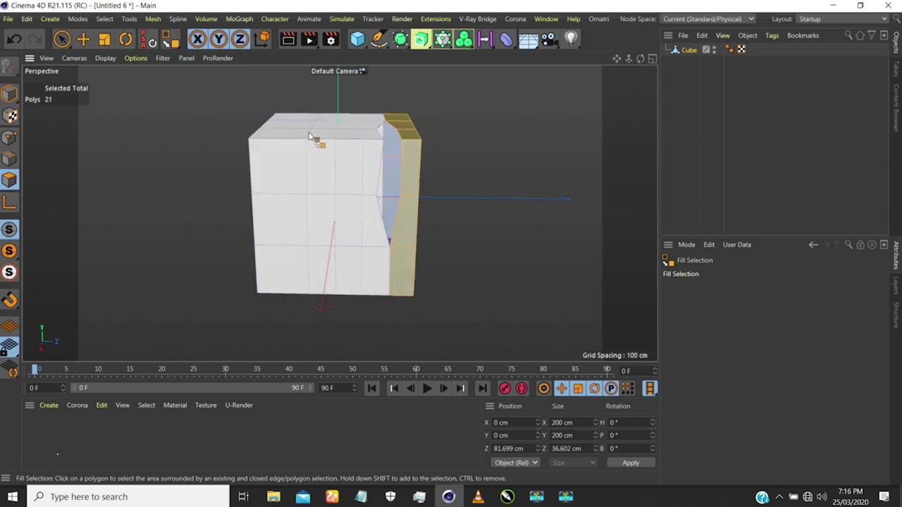
- Reactivate Line Cut with the Remove Part A slice mode
key(k)
key(k)
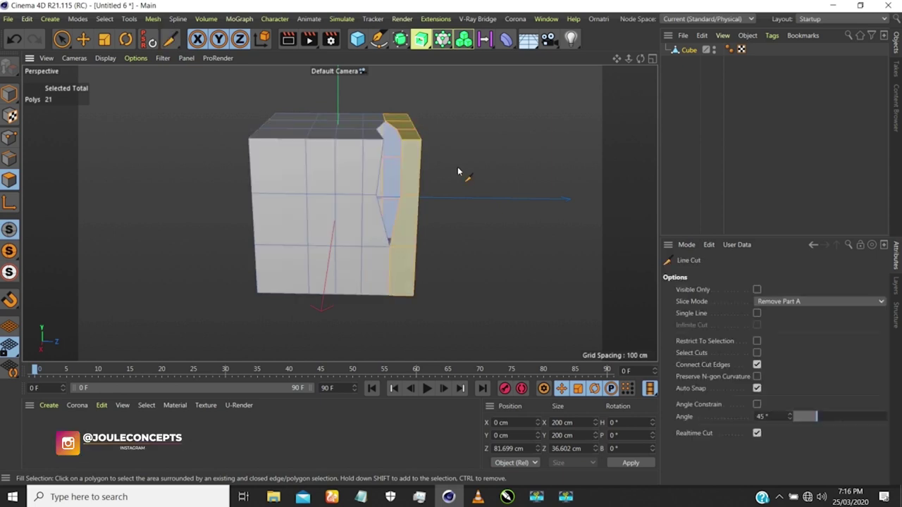
click(783, 303)
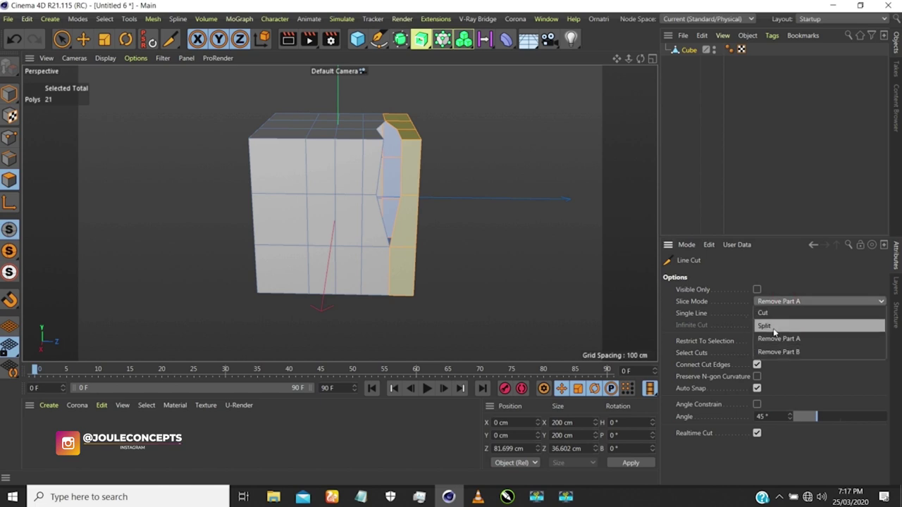
click(770, 336)
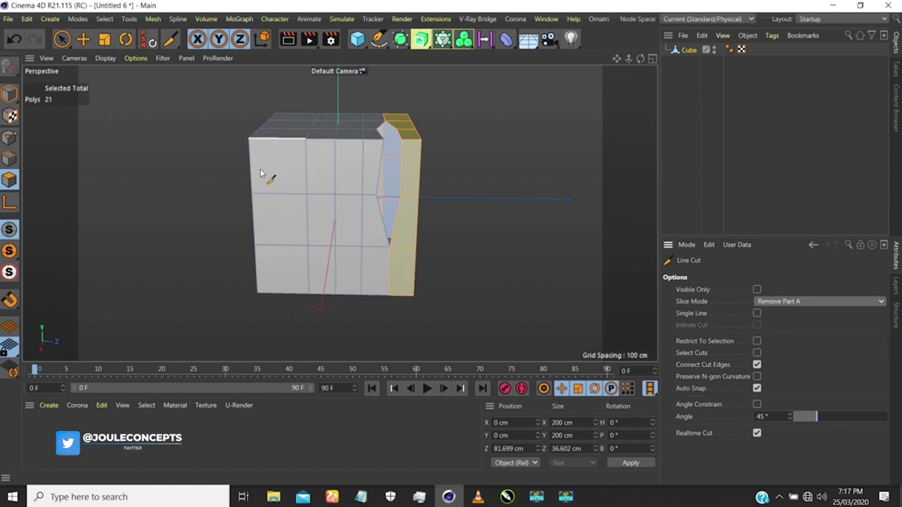
- Try a downward Remove Part A cut through the near face's second column from negative Z, inspect the remaining piece, and undo it
alt+right_drag(329, 169, 329, 143)
alt+drag(328, 144, 305, 169)
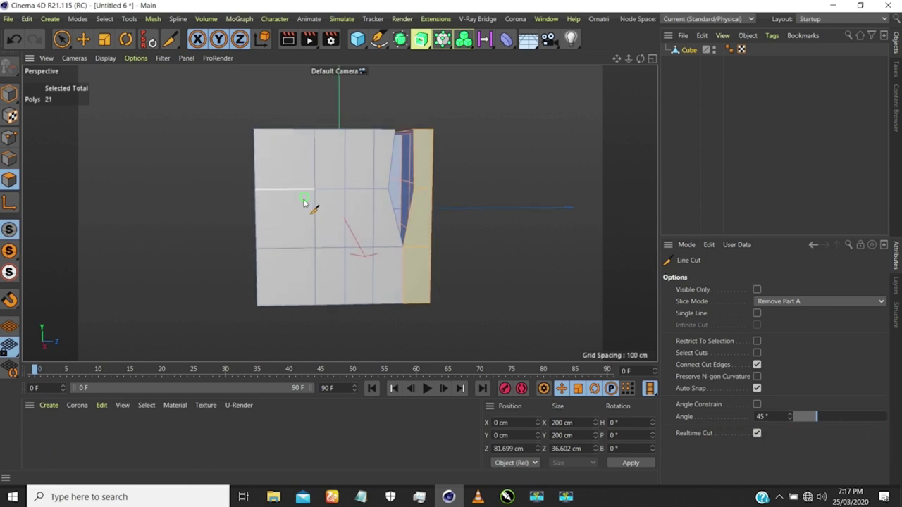
alt+middle_drag(311, 207, 309, 197)
alt+right_drag(309, 198, 304, 198)
alt+middle_drag(305, 197, 303, 181)
scroll(303, 177, down, 1)
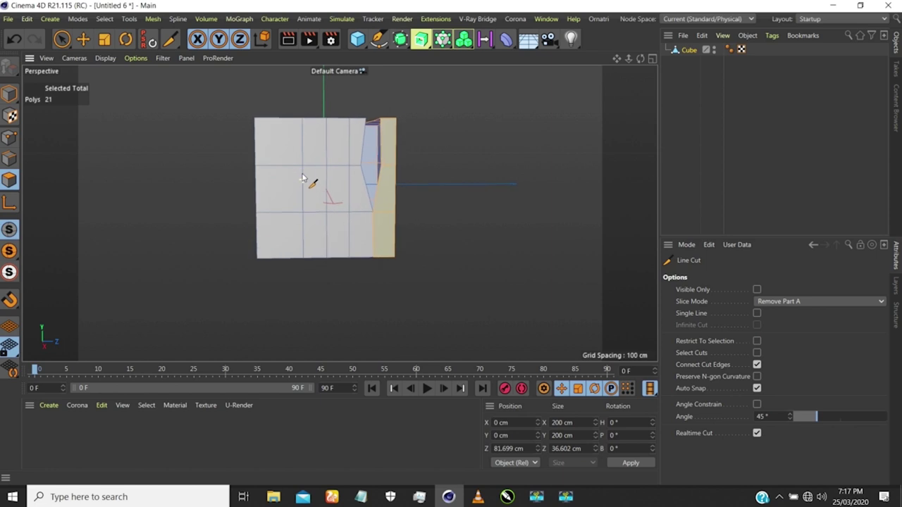
scroll(303, 177, up, 2)
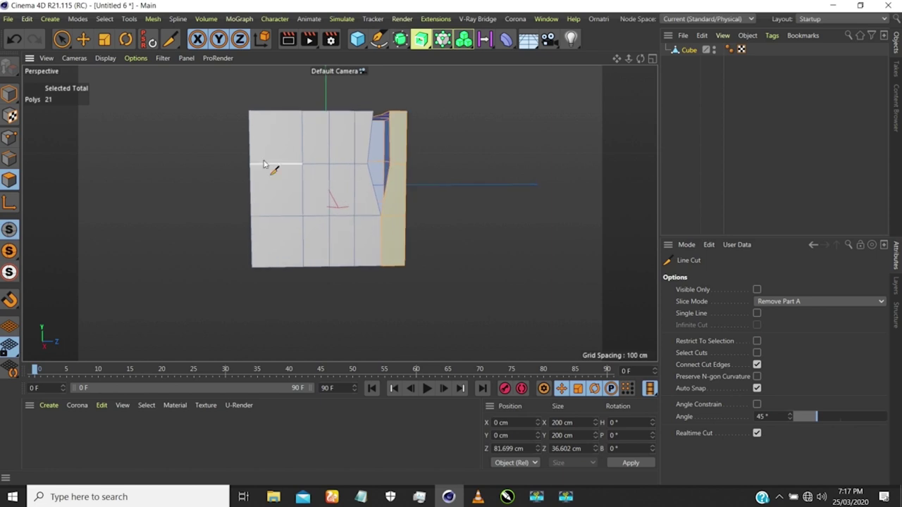
click(317, 114)
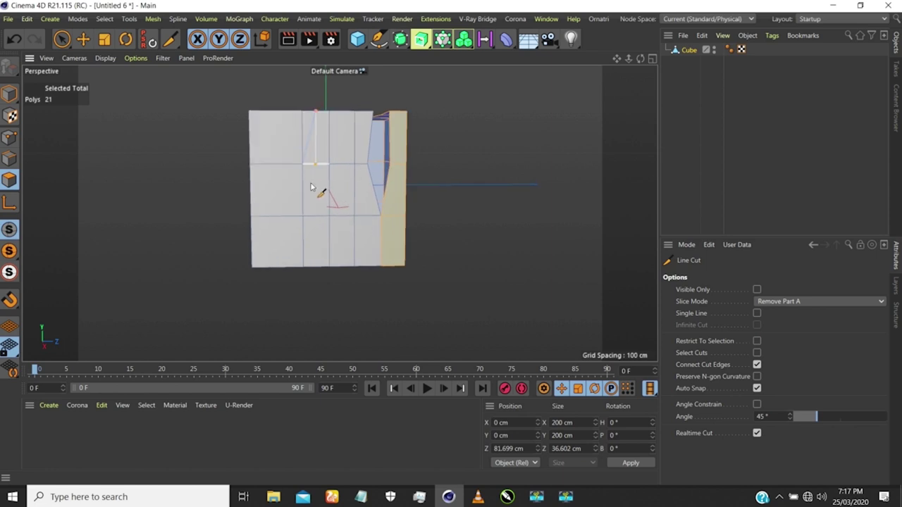
click(317, 267)
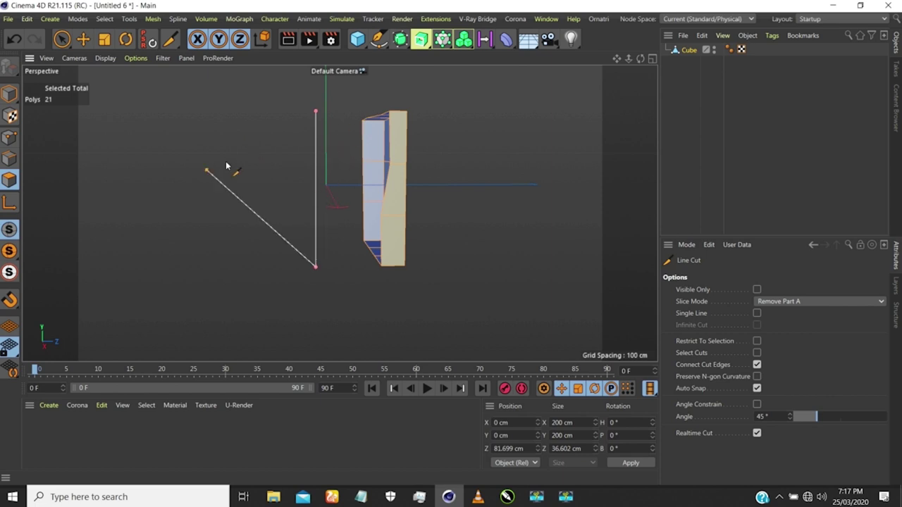
key(Escape)
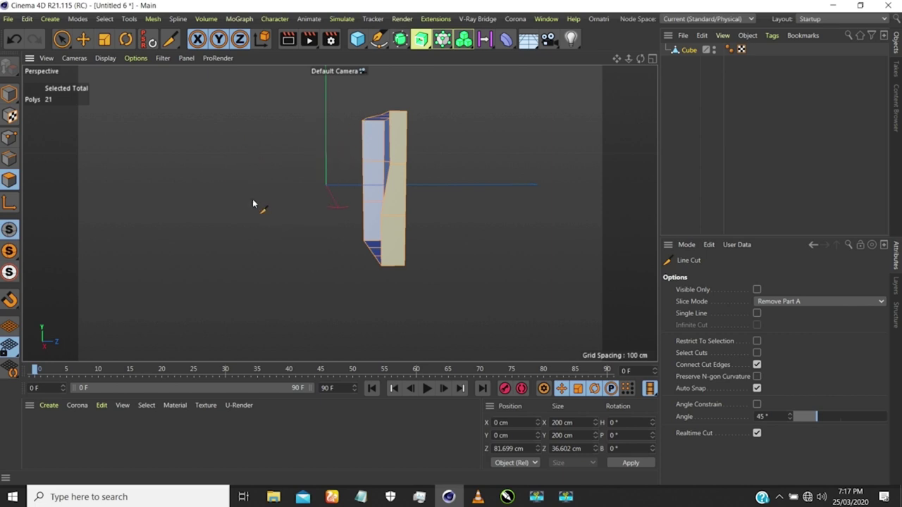
alt+drag(339, 213, 329, 191)
key(ctrl+z)
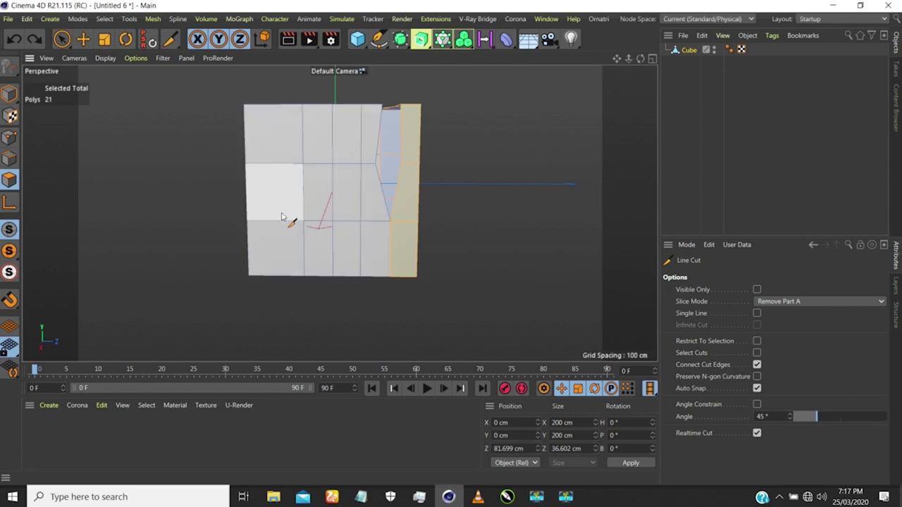
- Compare the point and polygon selections, return to point mode, and reactivate Line Cut
click(9, 137)
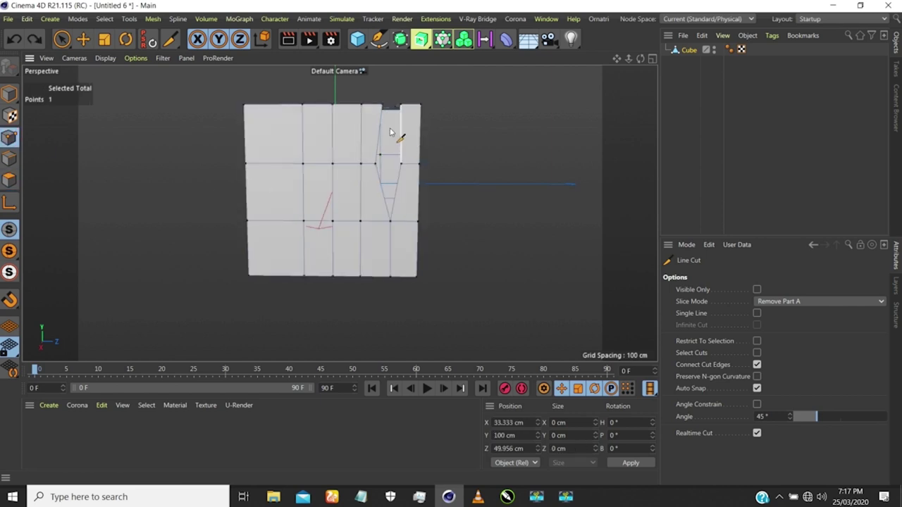
click(10, 180)
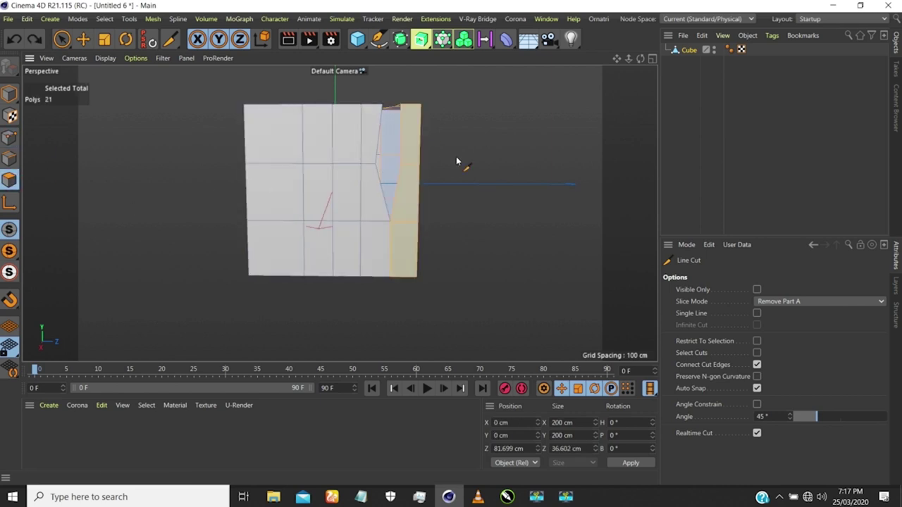
click(83, 39)
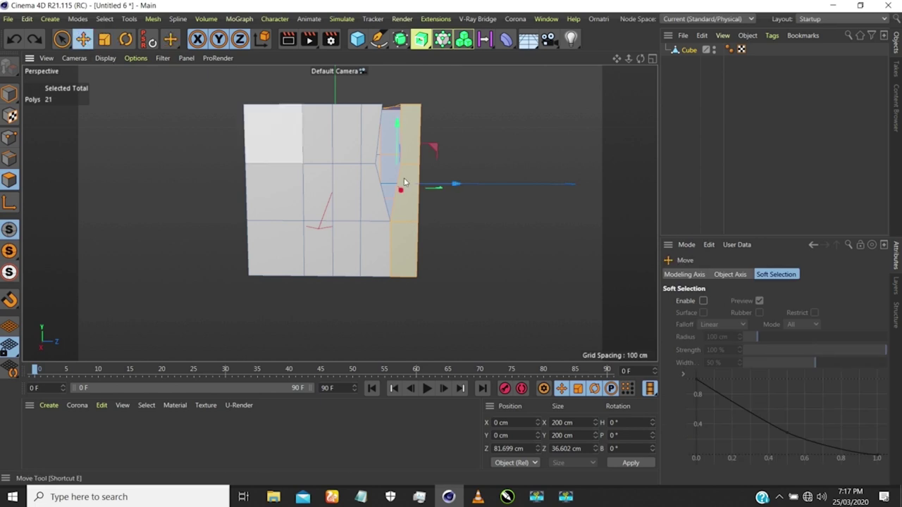
click(501, 158)
click(10, 138)
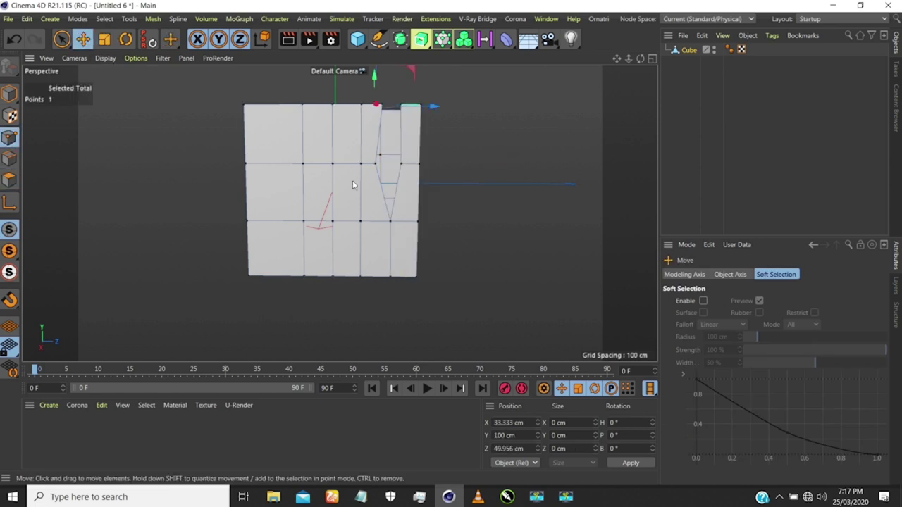
key(k)
key(k)
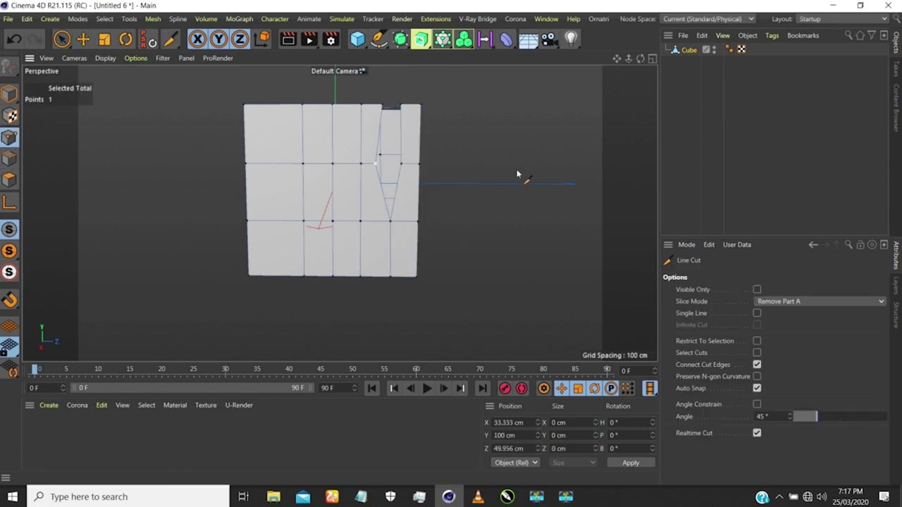
- Try the Remove Part A cut twice from the second column's upper edge to its lower edge, undoing each attempt
click(317, 105)
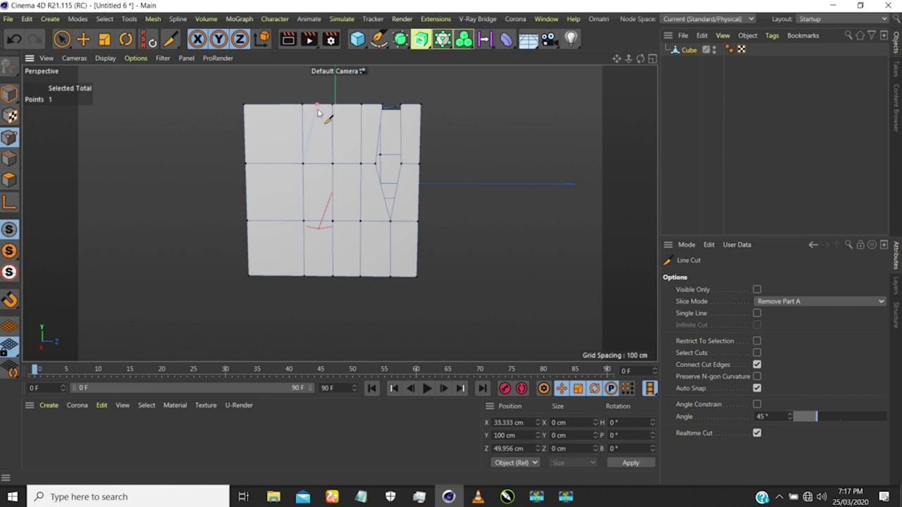
click(319, 276)
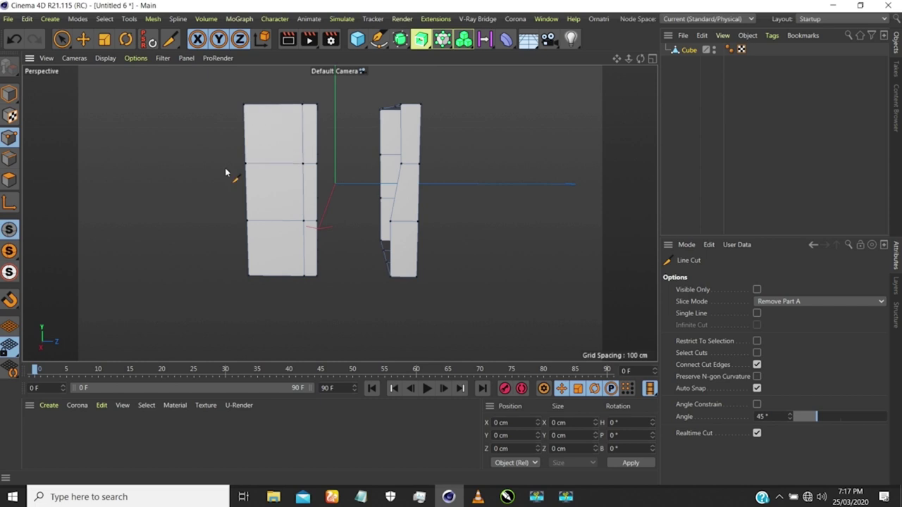
key(ctrl+z)
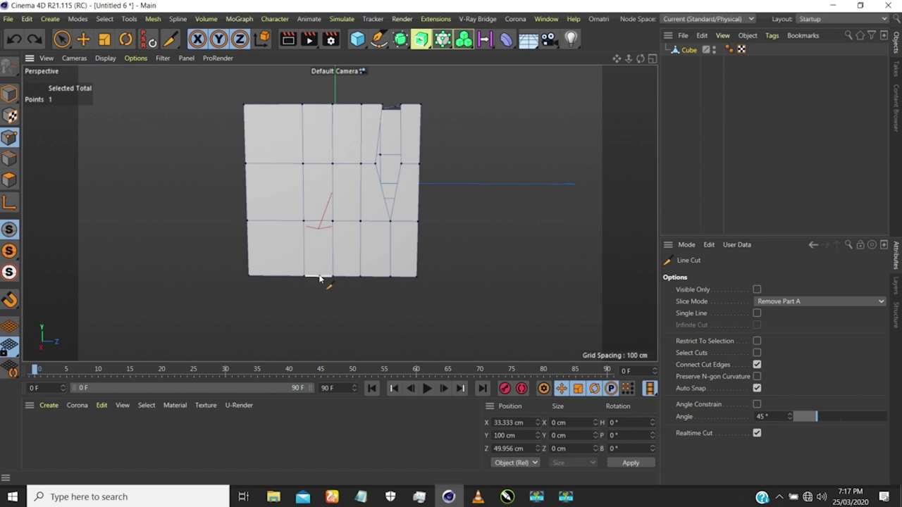
click(317, 106)
click(317, 276)
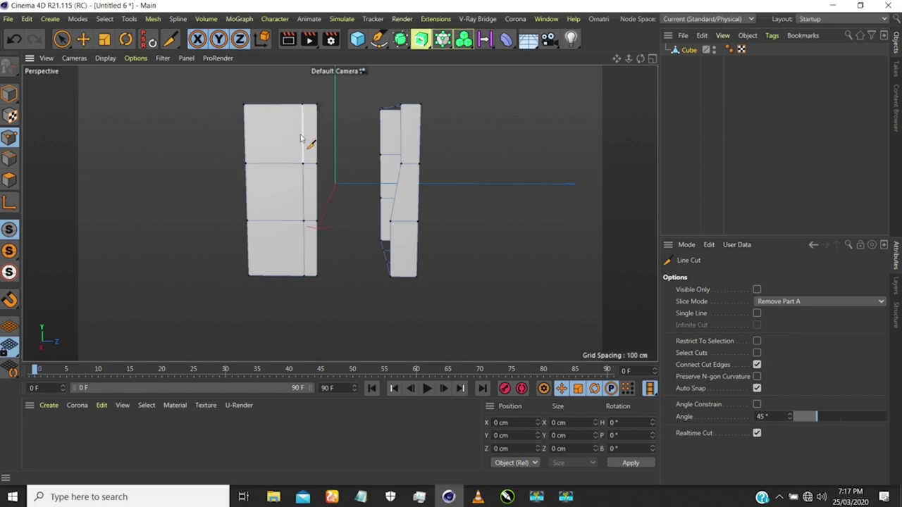
key(ctrl+z)
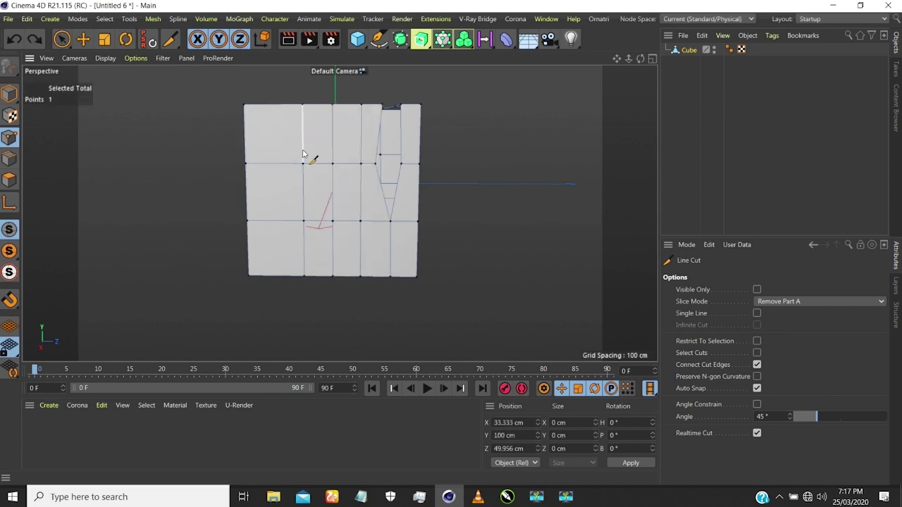
- Try the Remove Part A cut in reverse, from the second column's lower edge to its upper edge, and undo it
click(318, 276)
click(318, 105)
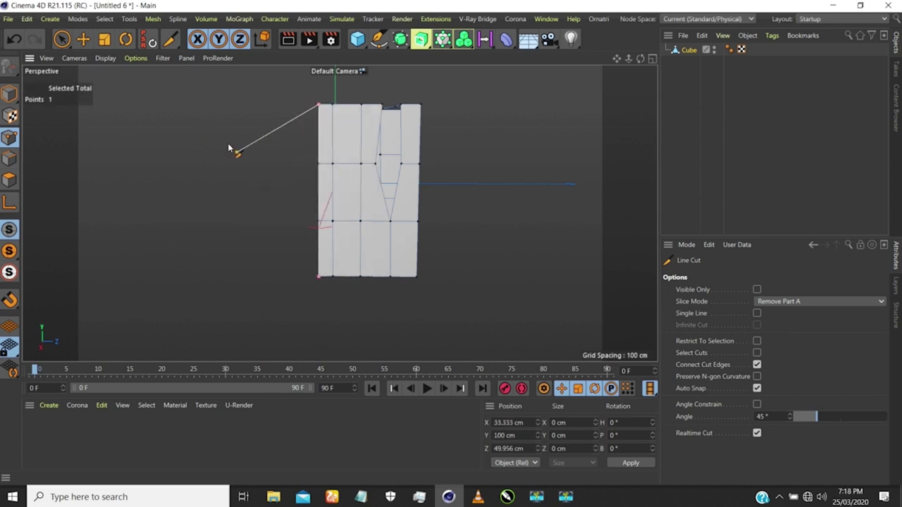
key(Escape)
mouse_move(340, 213)
alt+mouse_down()
mouse_move(345, 189)
mouse_move(316, 193)
mouse_move(457, 212)
mouse_move(301, 195)
mouse_move(388, 202)
mouse_move(332, 160)
mouse_move(362, 181)
mouse_move(346, 177)
mouse_move(352, 181)
mouse_move(341, 144)
mouse_move(328, 190)
mouse_move(413, 150)
mouse_move(354, 187)
mouse_move(344, 167)
alt+mouse_up()
key(ctrl+z)
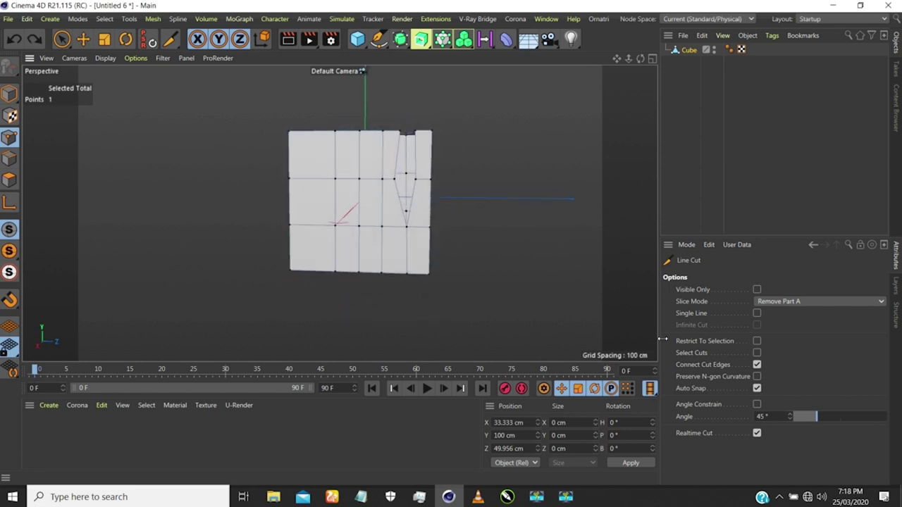
- Set the slice mode to Remove Part B, try an upward cut through the near face's second column, and undo the cut
click(803, 302)
click(786, 352)
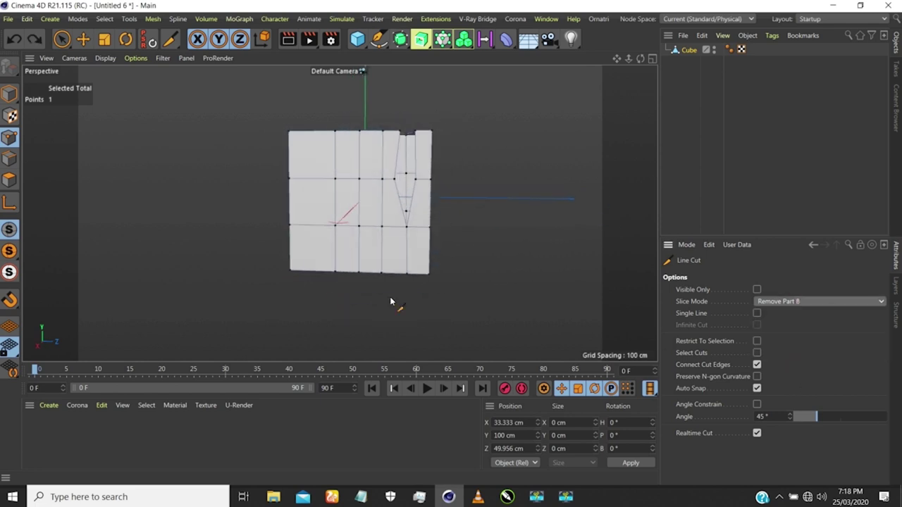
click(348, 274)
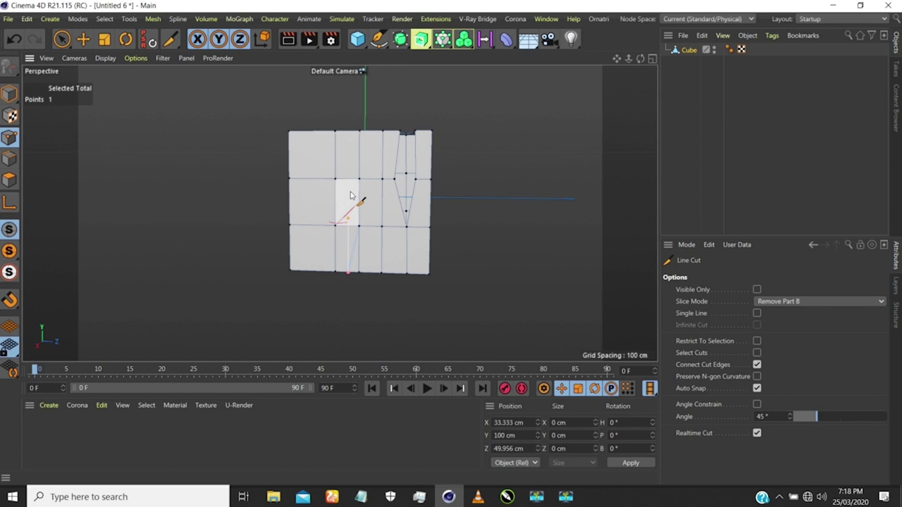
click(348, 133)
key(Escape)
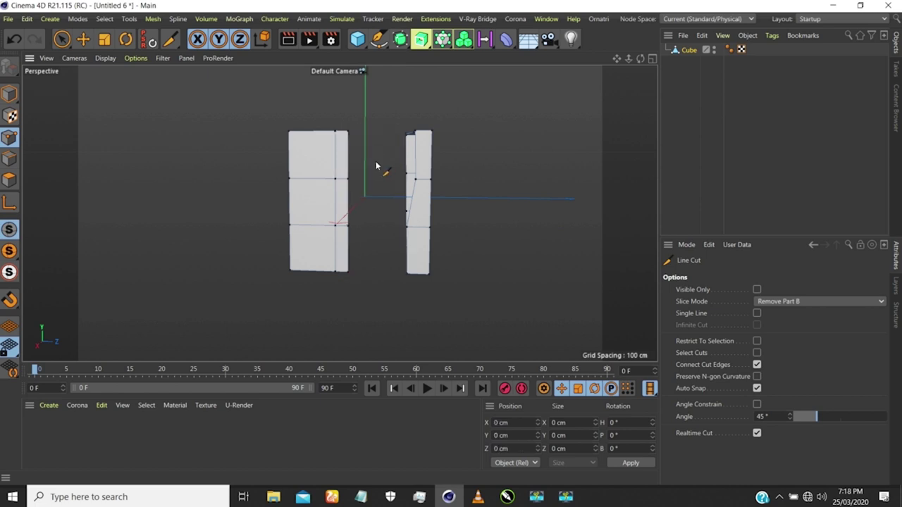
key(ctrl+z)
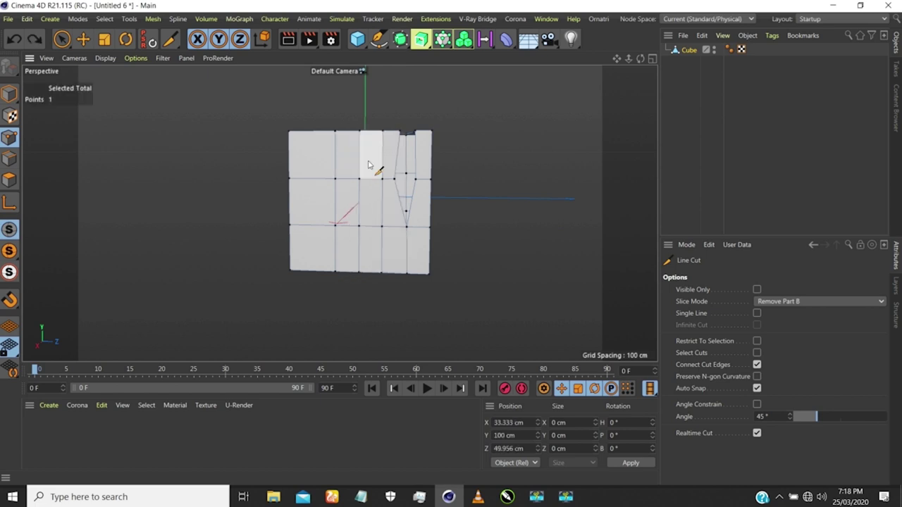
- Try the Remove Part B cut in reverse, from the second column's upper edge to its lower edge, and undo it
click(347, 133)
click(347, 271)
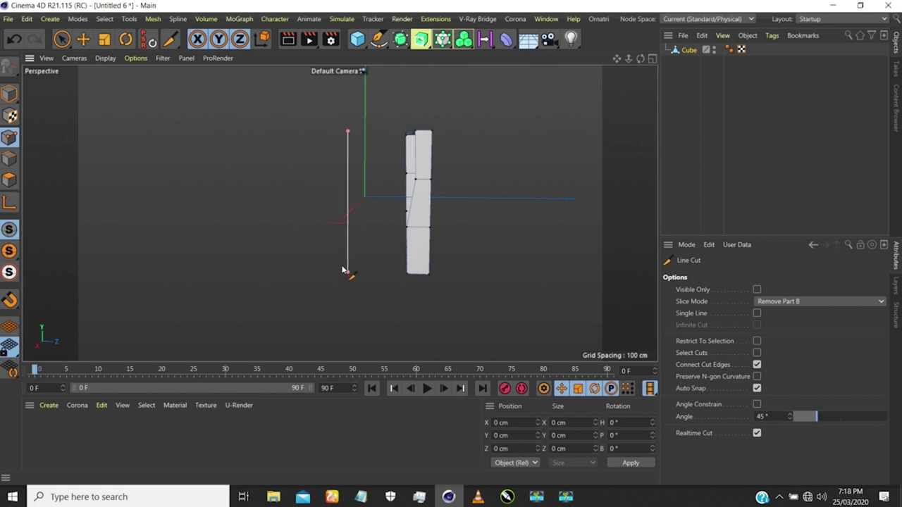
key(Escape)
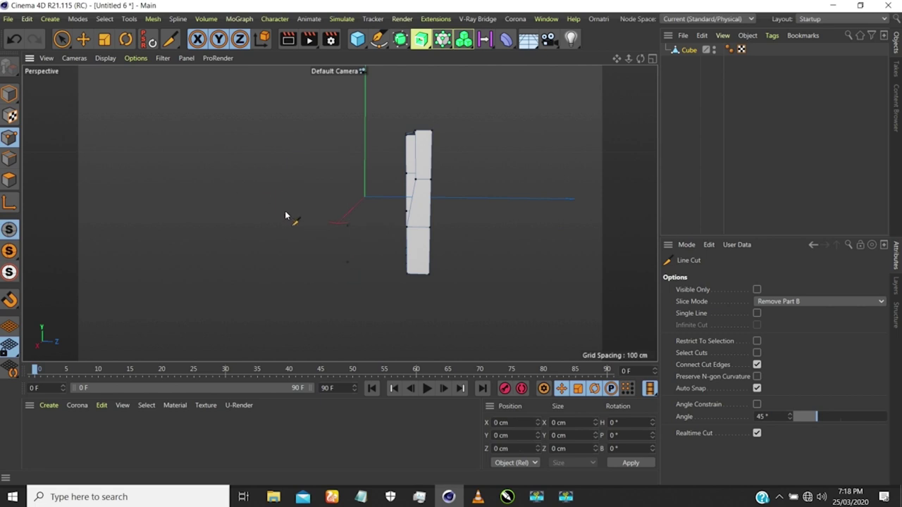
key(ctrl+z)
- Restrict Line Cut to visible geometry by enabling Visible Only
scroll(309, 212, down, 3)
alt+drag(315, 212, 367, 225)
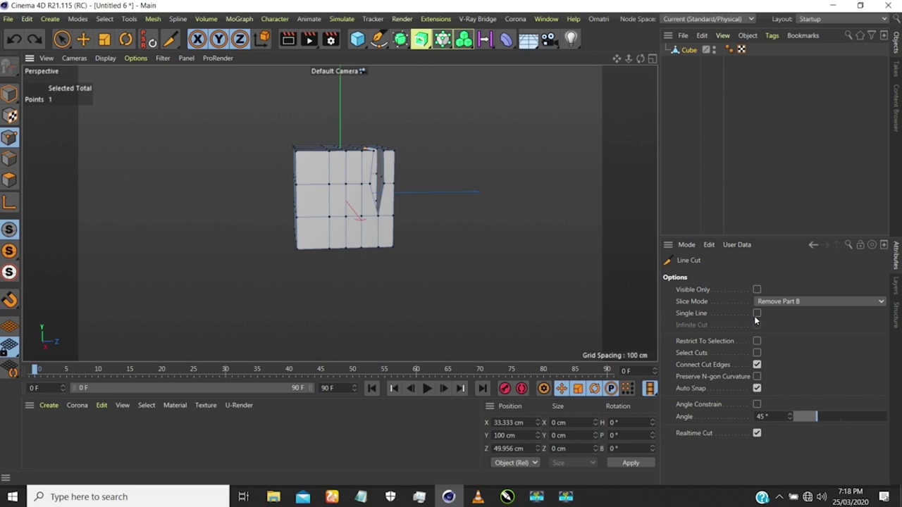
click(756, 290)
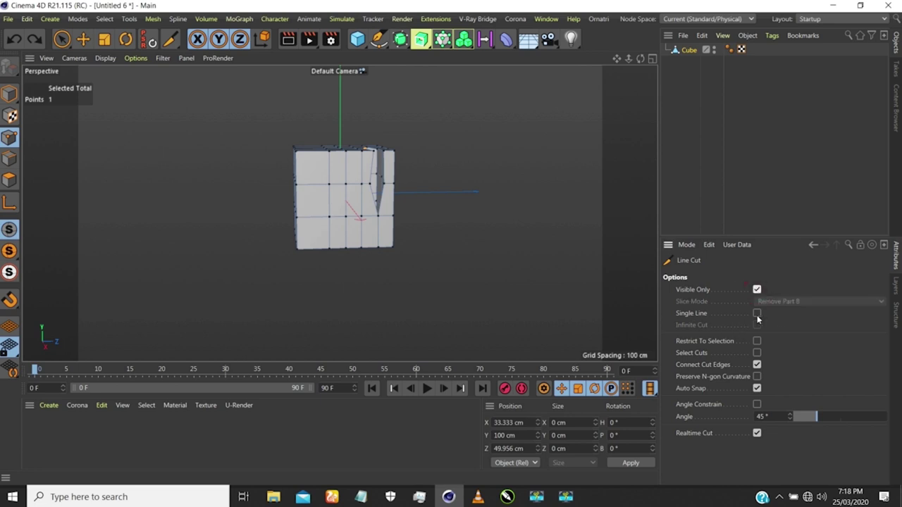
scroll(337, 156, up, 2)
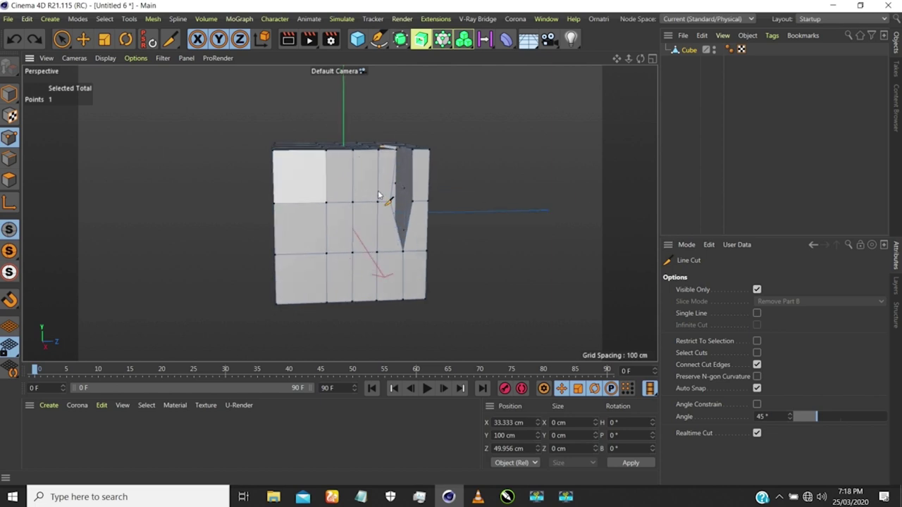
- Try a five-point zigzag cut on the near face from its upper-left corner back to its left edge, and undo it
click(274, 152)
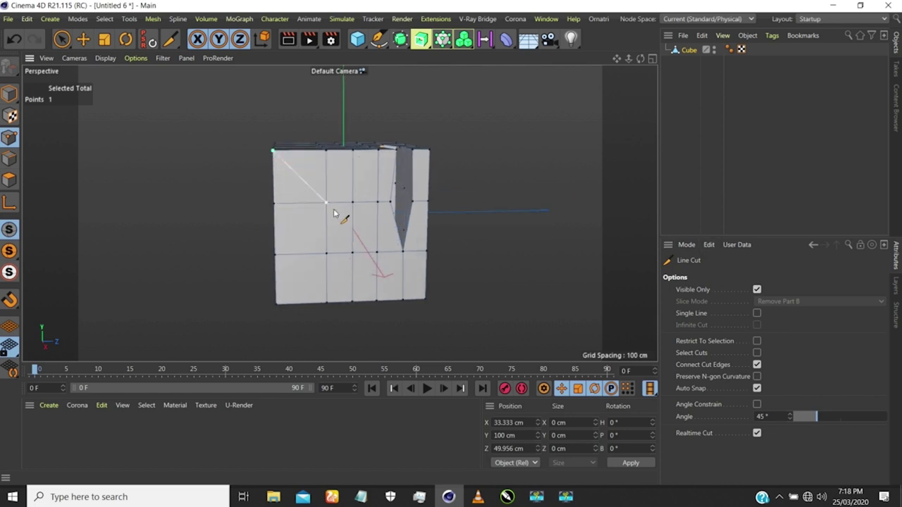
click(328, 204)
click(352, 253)
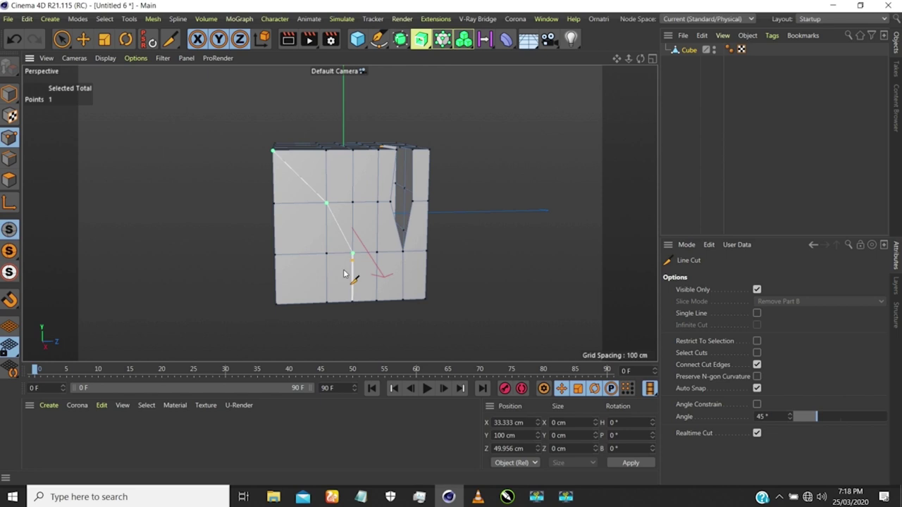
click(326, 303)
click(279, 261)
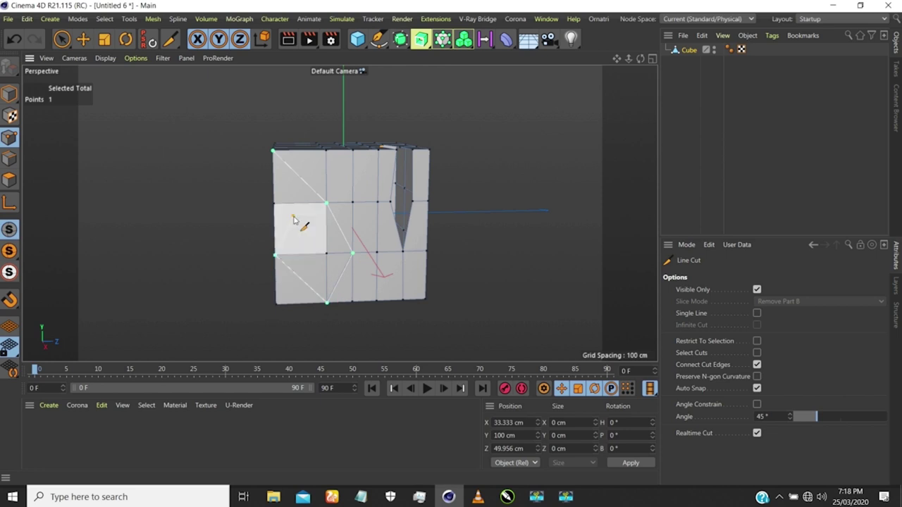
key(Escape)
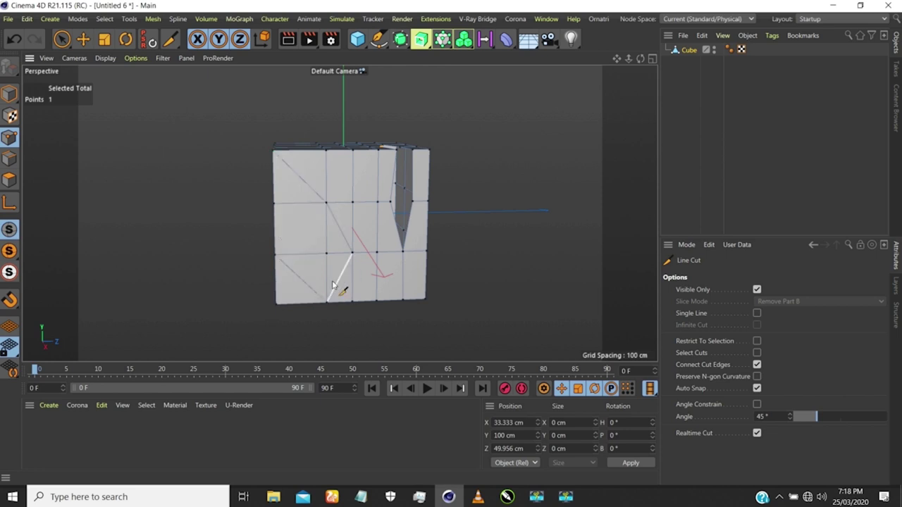
alt+drag(321, 274, 325, 228)
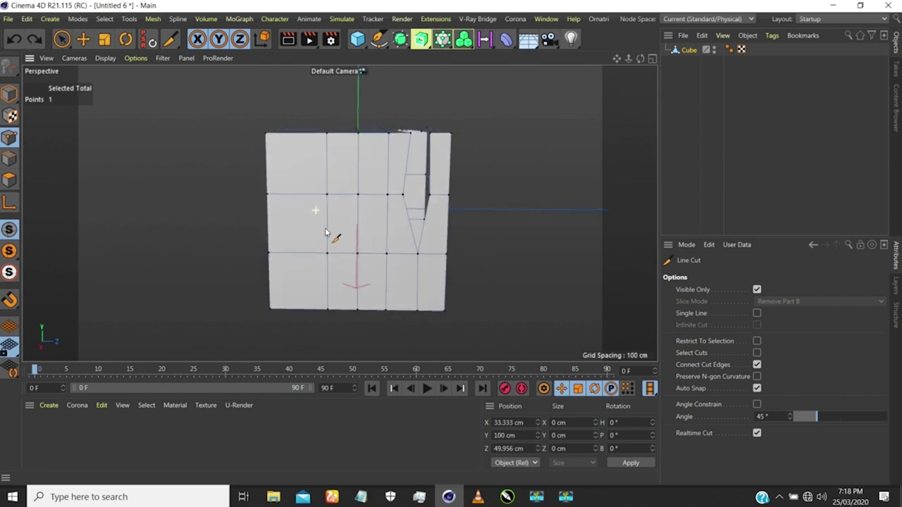
- Enable Single Line, try separate two-point diagonal cuts between grid points on the near face, and undo the cuts
click(756, 312)
alt+drag(296, 284, 269, 144)
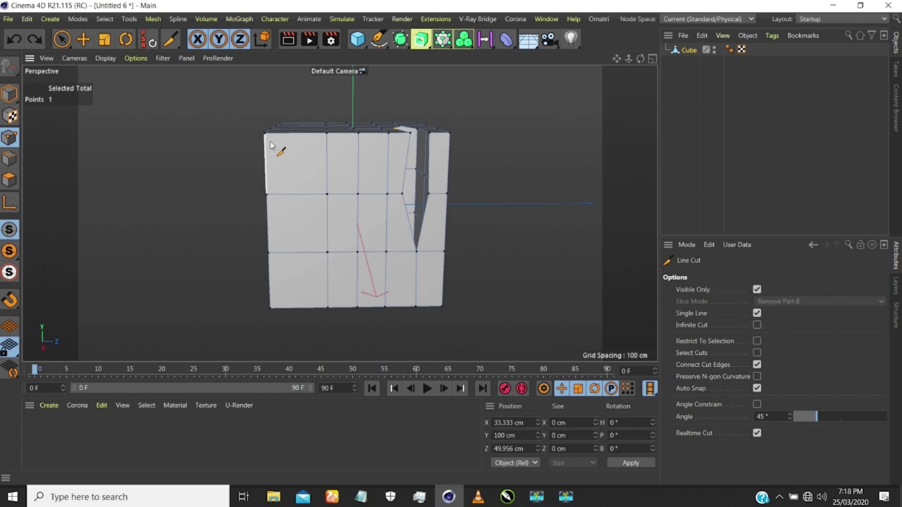
click(268, 136)
click(326, 195)
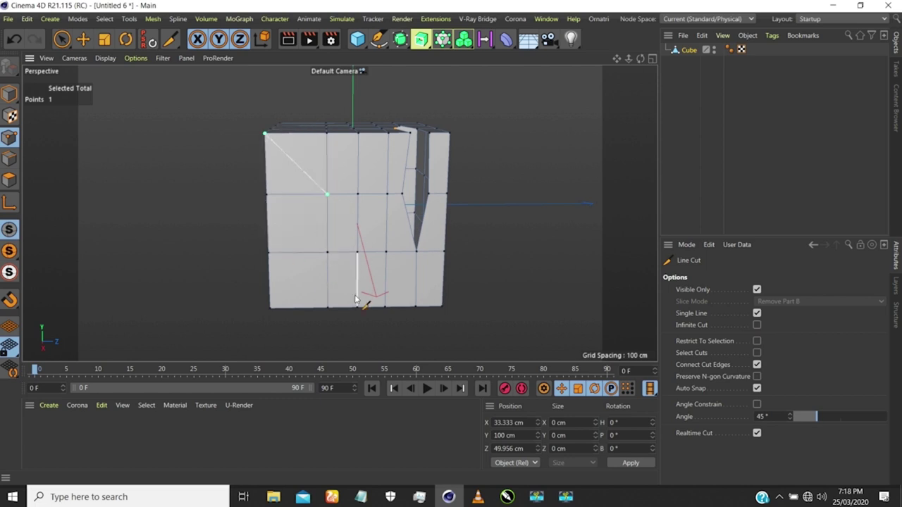
click(385, 307)
click(357, 252)
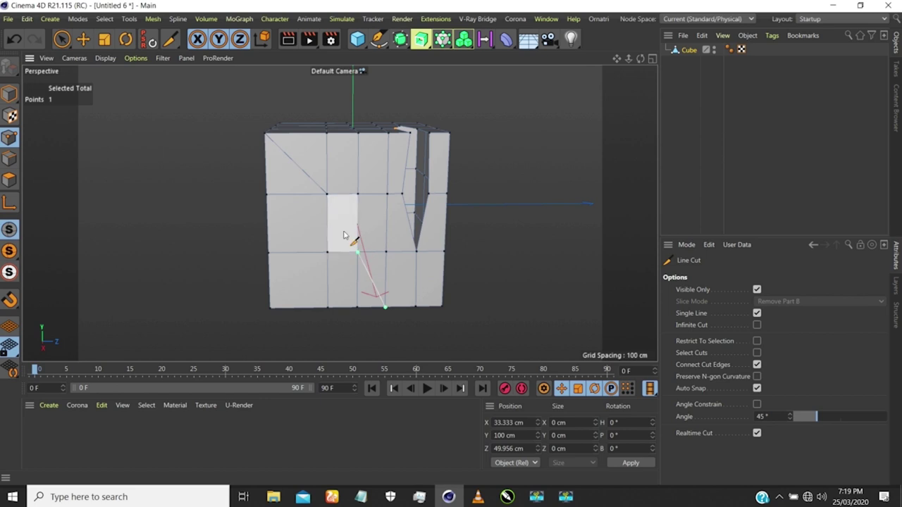
click(387, 193)
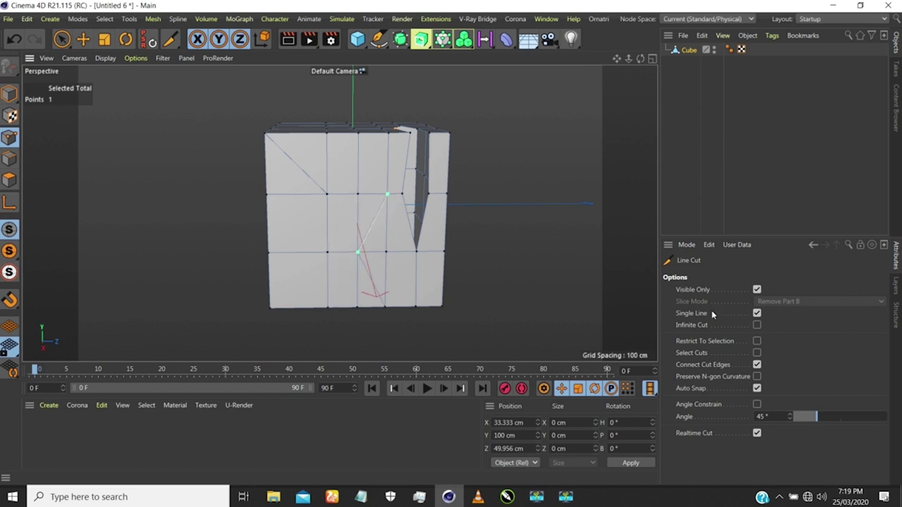
alt+drag(331, 213, 336, 201)
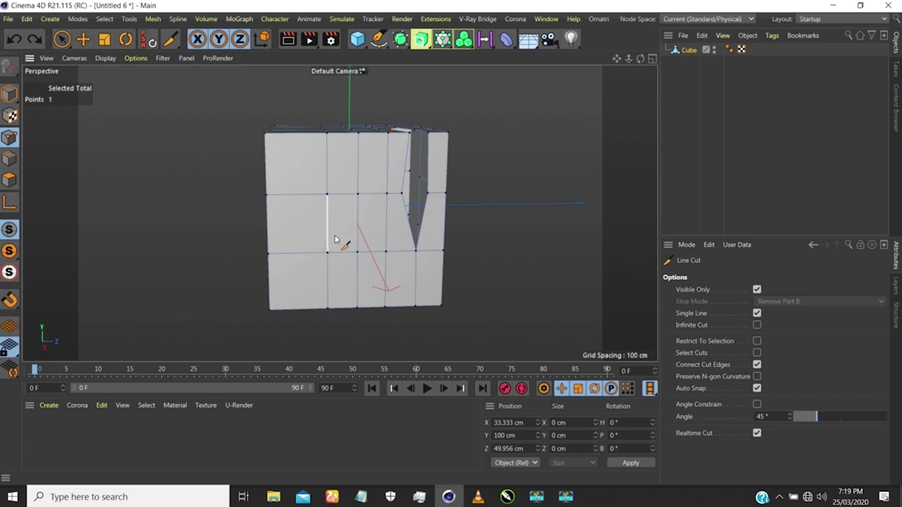
- Try a single-line diagonal cut from the near face's lower edge to the adjacent column's lower interior grid point, and undo it
alt+drag(332, 226, 320, 214)
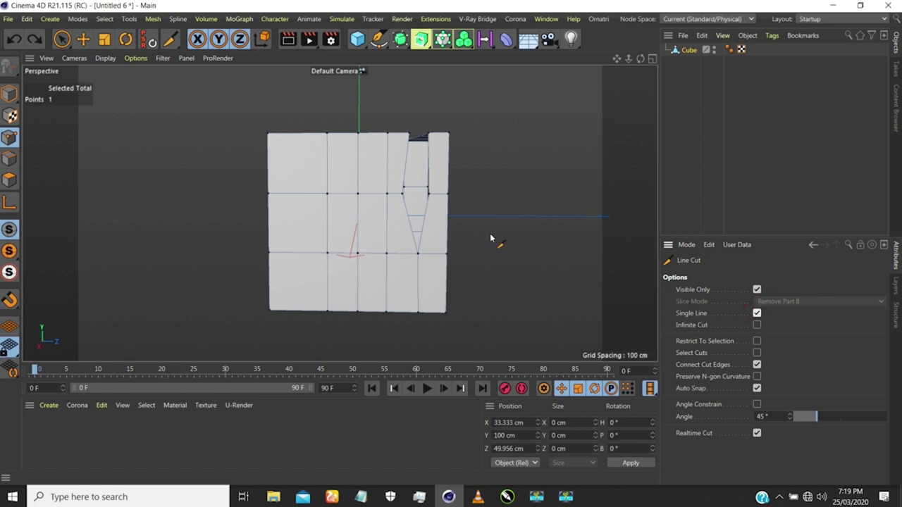
scroll(338, 196, up, 2)
alt+middle_drag(348, 206, 350, 174)
scroll(355, 220, down, 1)
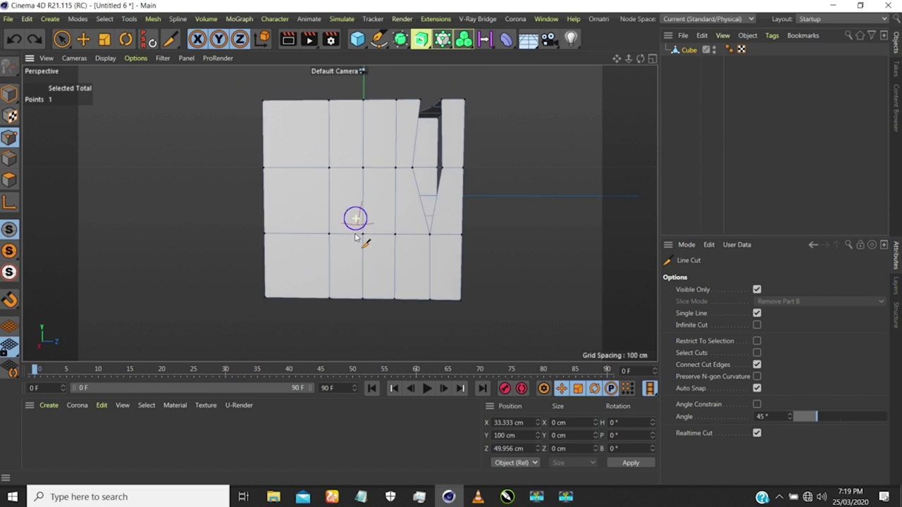
alt+drag(349, 215, 347, 216)
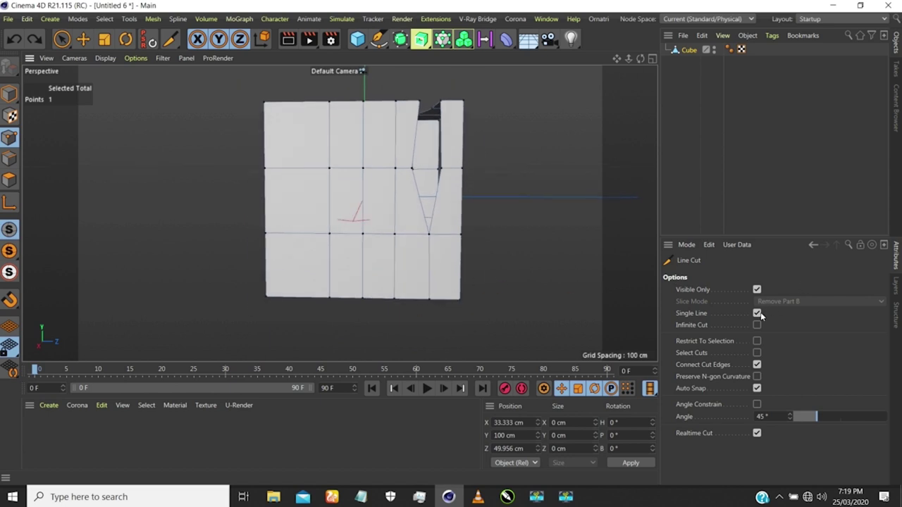
click(429, 300)
click(394, 233)
key(ctrl+z)
- Clear the point selection with the Move tool, reactivate Line Cut, and enable Infinite Cut
click(82, 39)
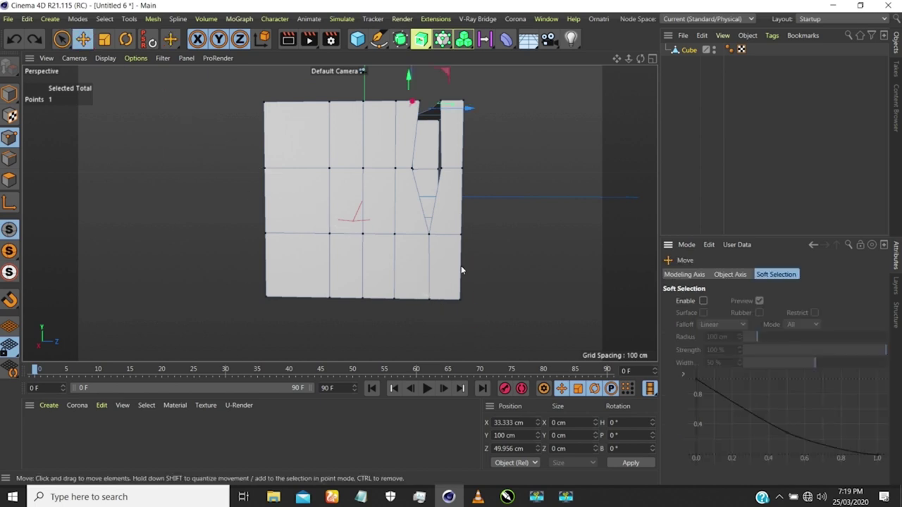
click(466, 245)
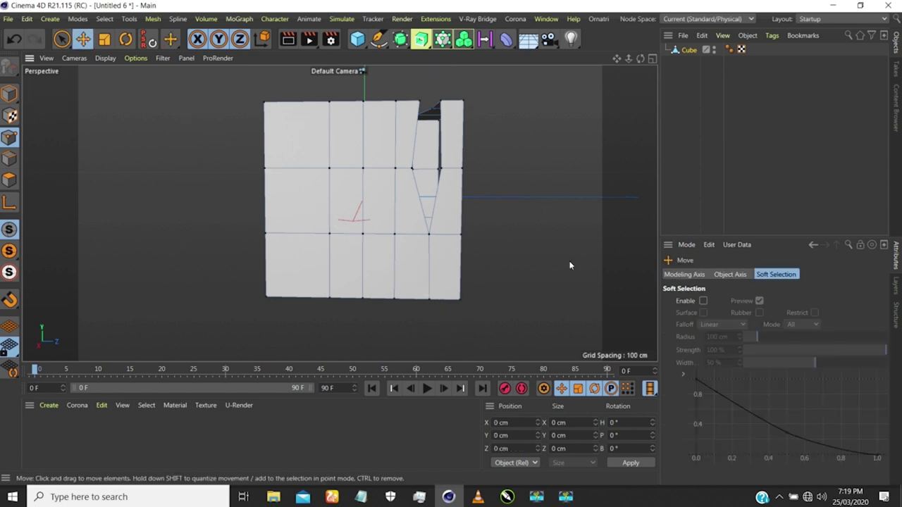
key(k)
key(k)
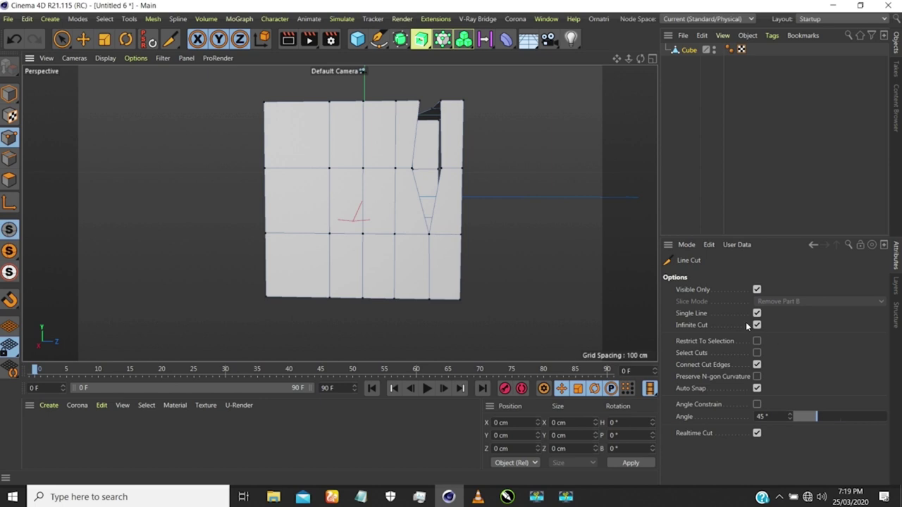
- Try an infinite diagonal cut across the near face, starting at the lower edge and passing through the neighbouring interior grid point
click(431, 298)
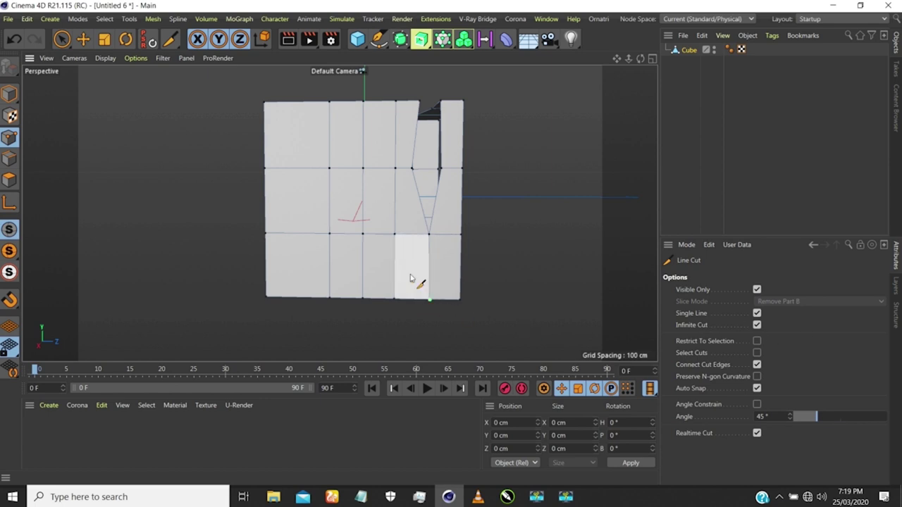
click(395, 237)
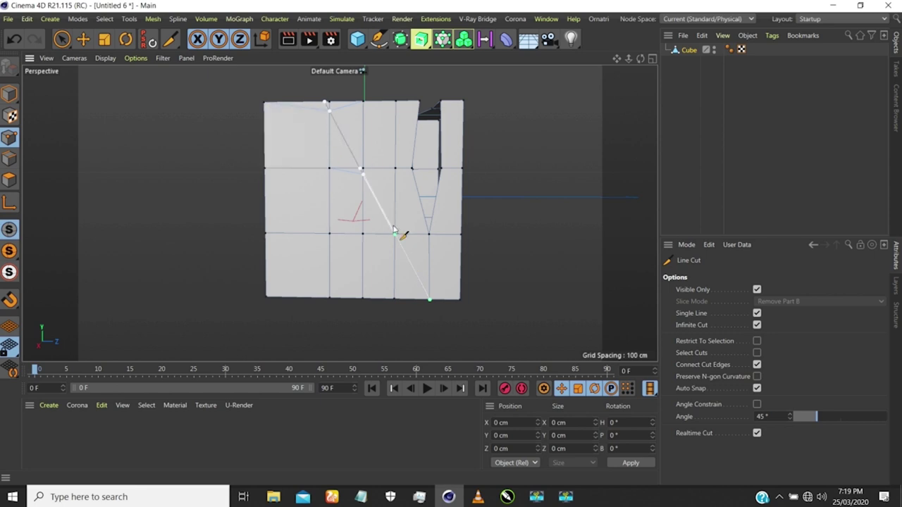
click(367, 169)
alt+drag(346, 159, 312, 177)
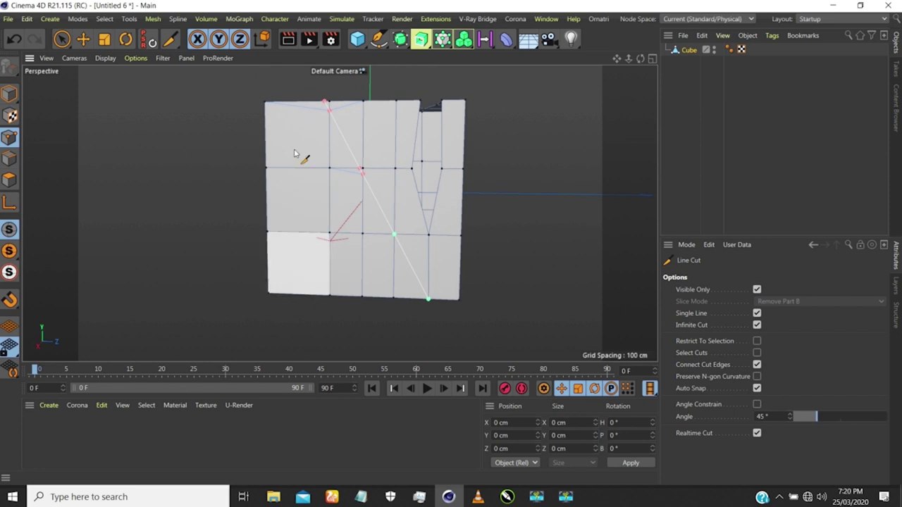
- Try a near-vertical infinite cut through the near face's first column, inspect it from other angles, and undo it
click(298, 296)
click(301, 235)
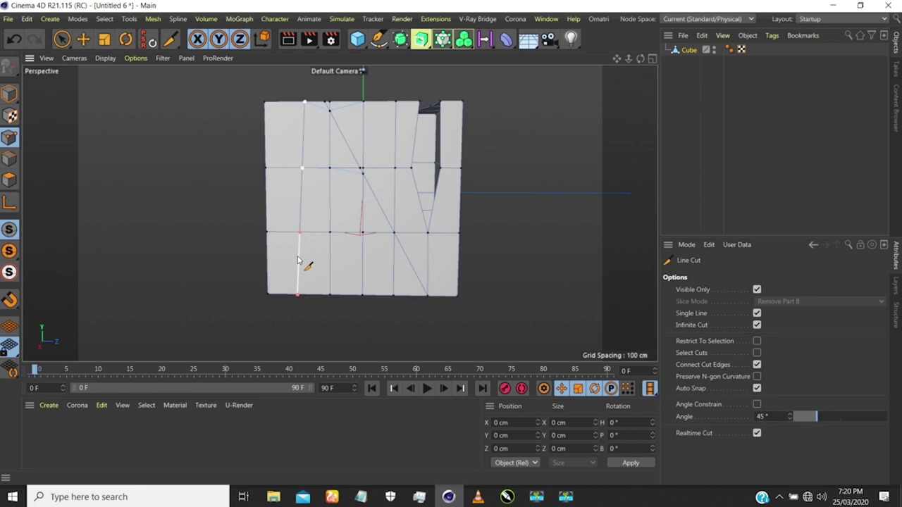
alt+drag(272, 224, 306, 227)
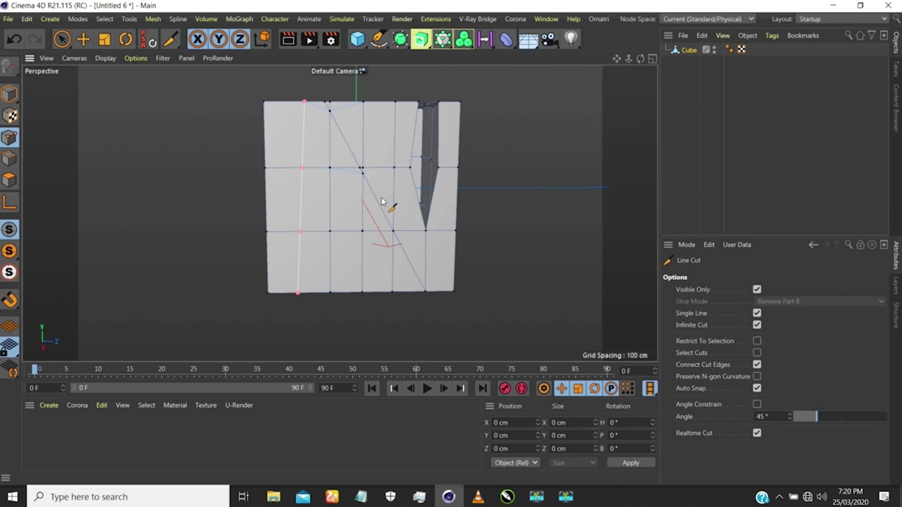
alt+drag(357, 197, 416, 195)
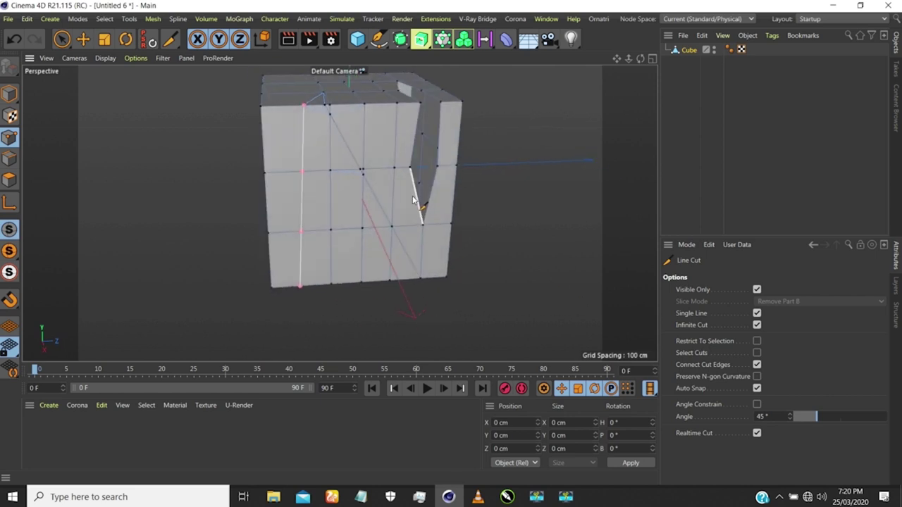
key(ctrl+z)
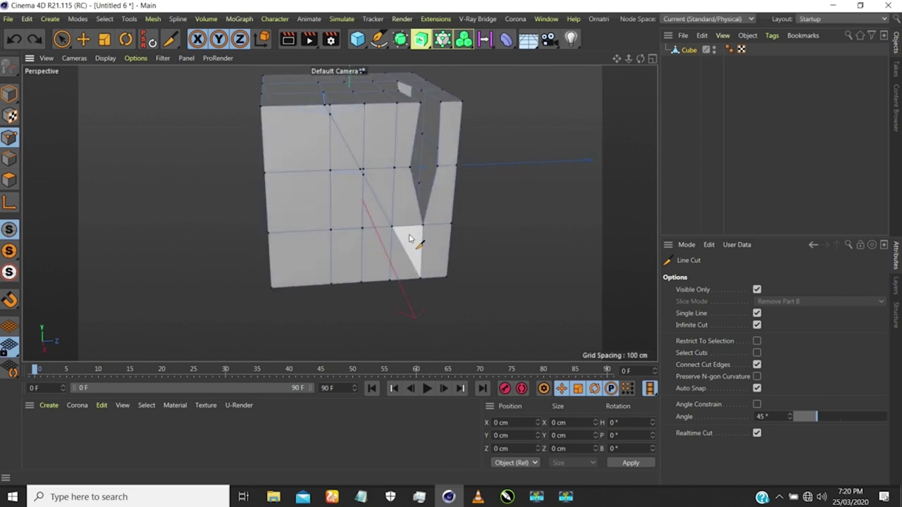
- In polygon mode, live-select the six near-face polygons in the lower two rows, spanning the second to fourth columns
mouse_move(336, 205)
alt+mouse_down()
mouse_move(317, 184)
mouse_move(331, 193)
alt+mouse_up()
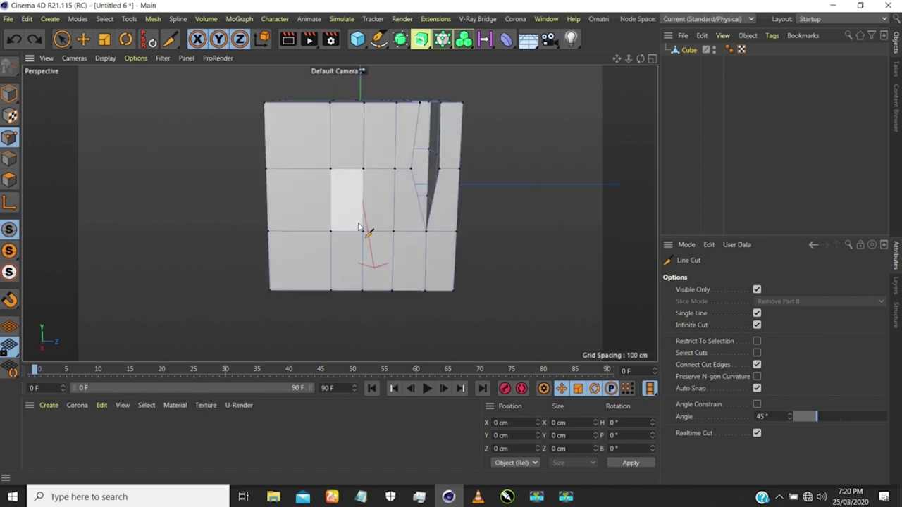
scroll(366, 169, up, 1)
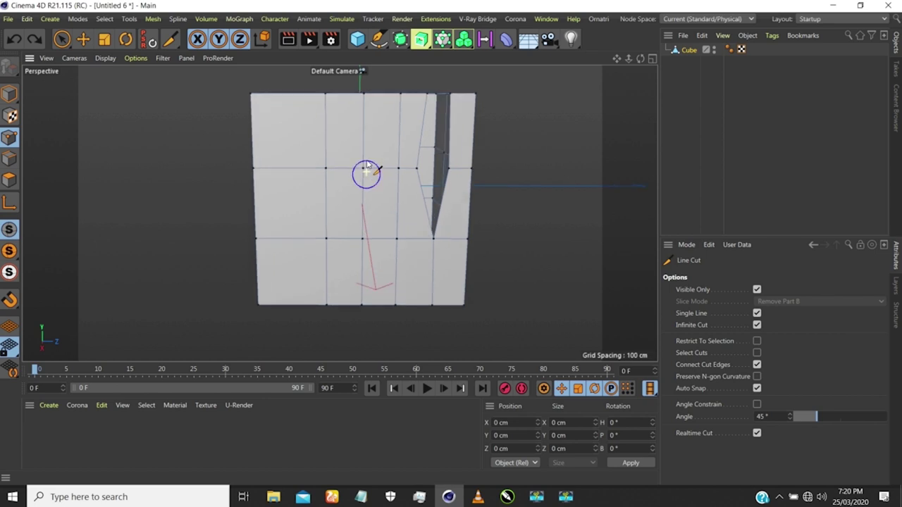
click(10, 180)
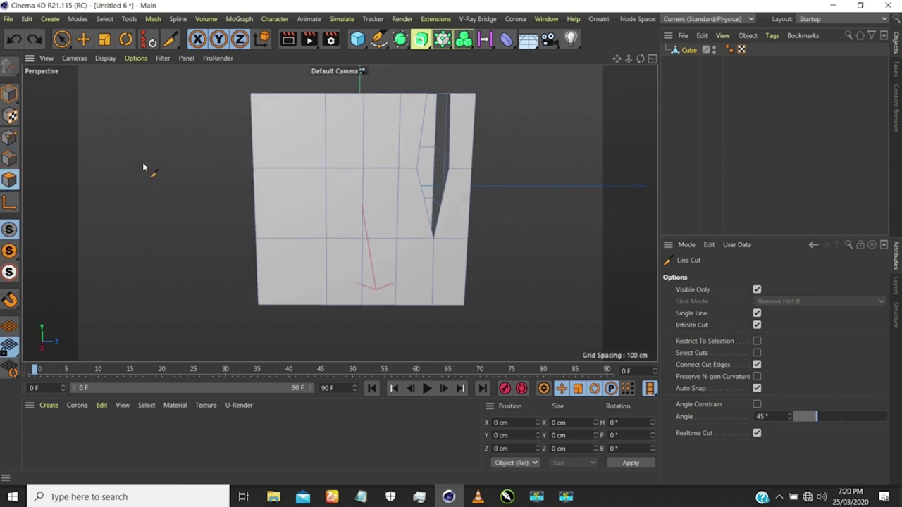
click(61, 38)
mouse_move(302, 165)
mouse_down()
mouse_move(302, 151)
mouse_move(354, 177)
mouse_move(360, 198)
mouse_move(311, 203)
mouse_move(379, 178)
mouse_move(382, 207)
mouse_move(404, 238)
mouse_up()
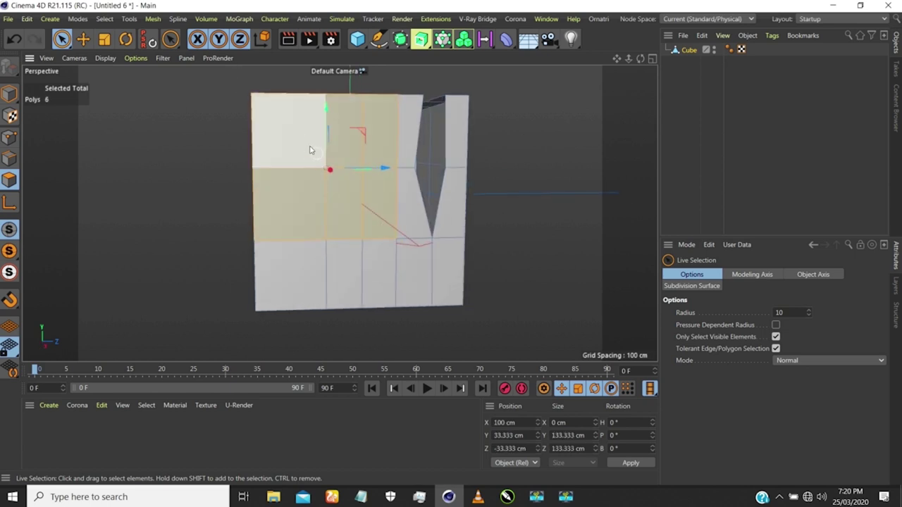
alt+drag(309, 149, 293, 146)
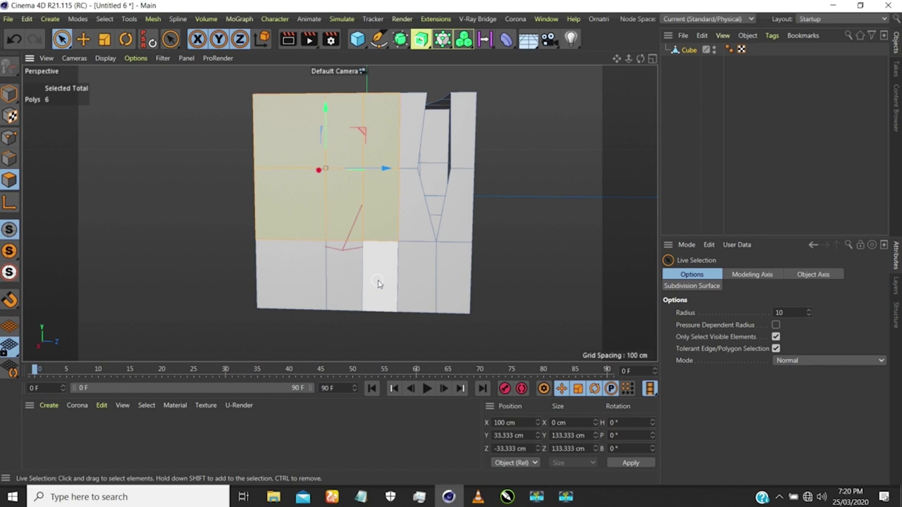
mouse_move(374, 282)
mouse_down()
mouse_move(359, 218)
mouse_move(307, 229)
mouse_move(375, 268)
mouse_up()
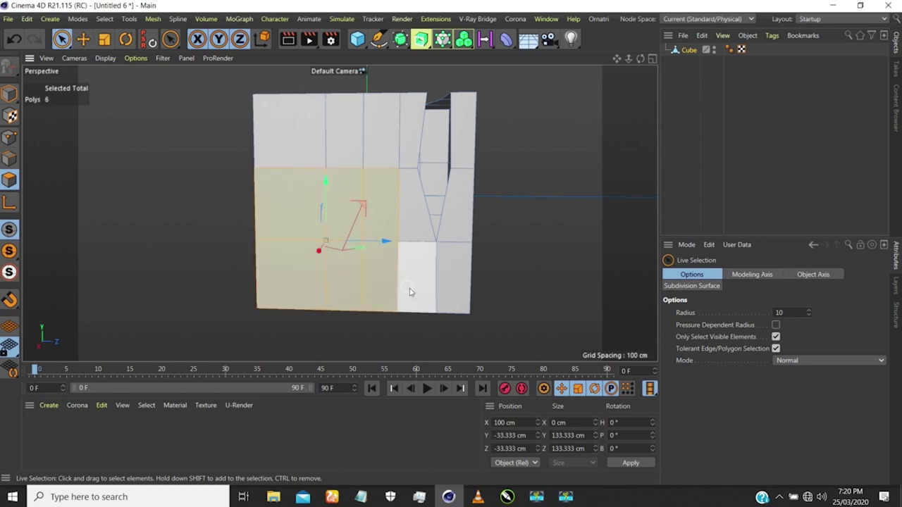
mouse_move(283, 197)
mouse_down()
mouse_move(360, 198)
mouse_move(415, 242)
mouse_move(358, 260)
mouse_up()
ctrl+drag(303, 241, 297, 202)
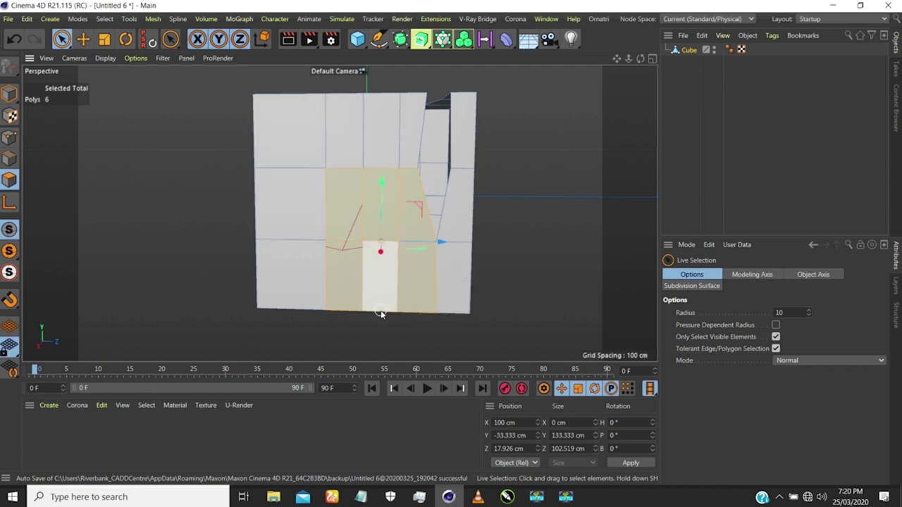
- Reactivate Line Cut, try a vertical infinite cut through the selected polygons with Restrict To Selection off, and undo it
alt+drag(383, 203, 384, 242)
key(k)
key(k)
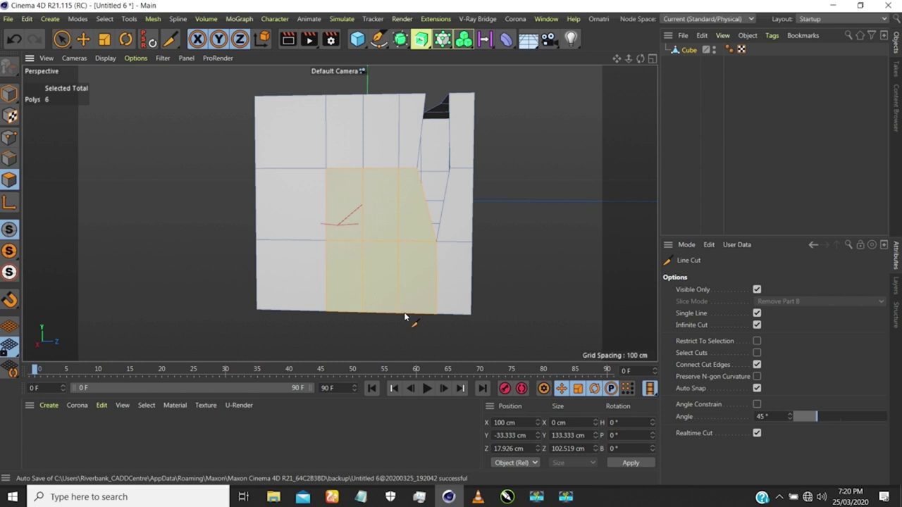
drag(380, 313, 380, 242)
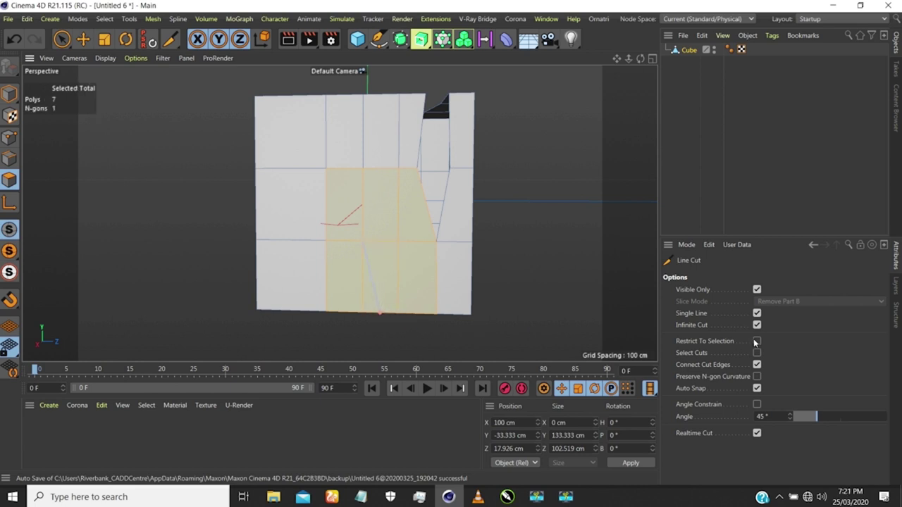
click(380, 241)
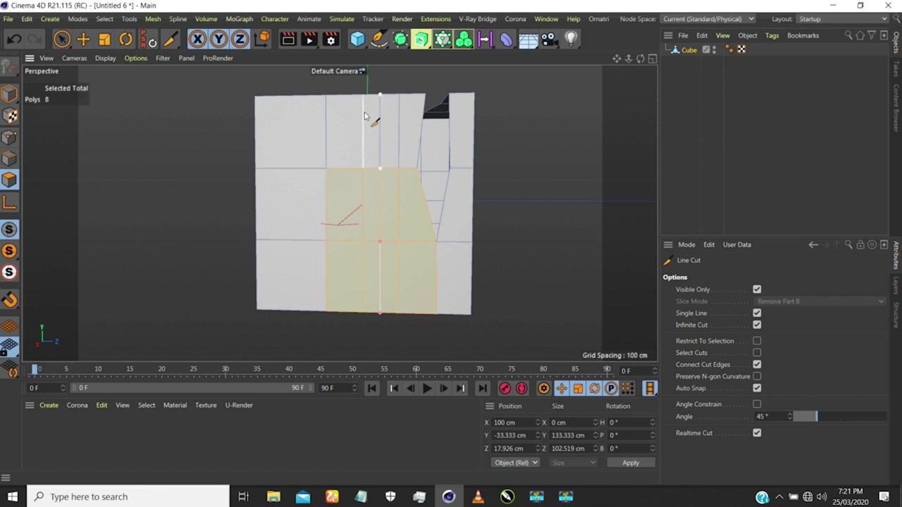
key(ctrl+z)
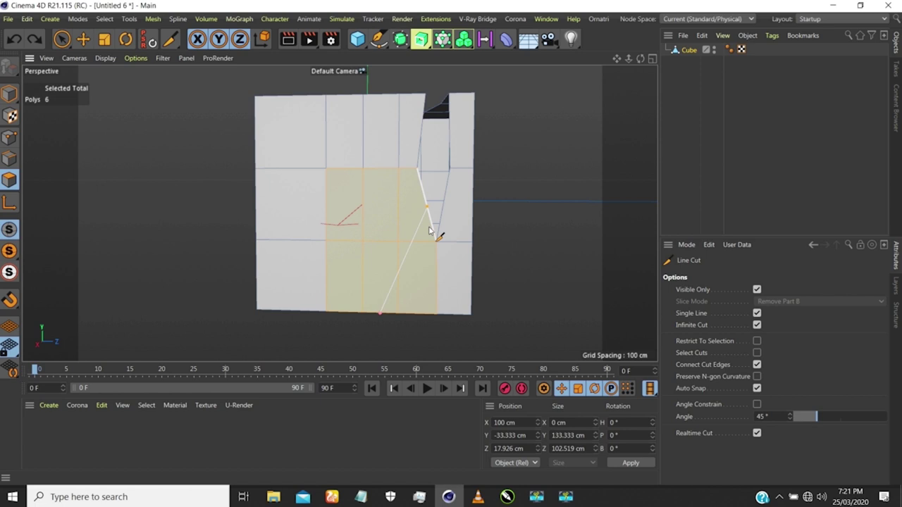
key(Escape)
- Enable Restrict To Selection and make a vertical infinite cut from the lower edge through the middle column of selected polygons
click(756, 342)
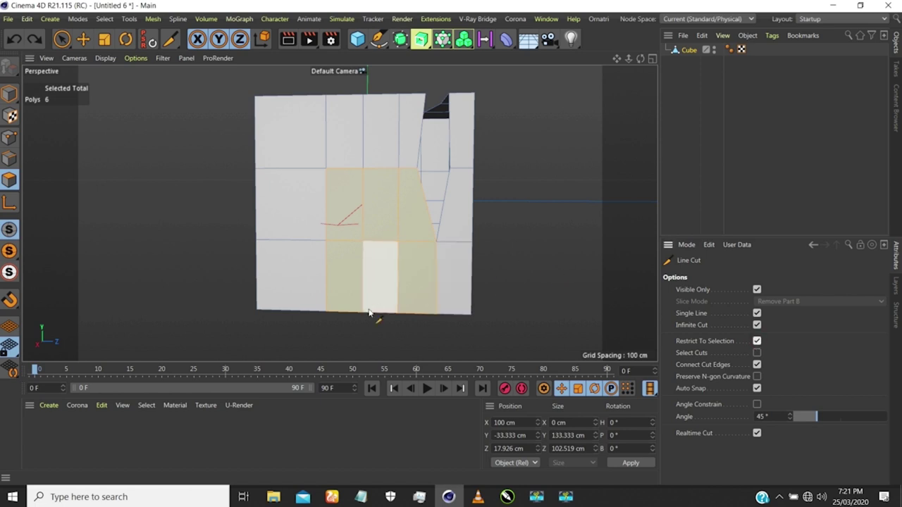
drag(379, 315, 380, 250)
click(381, 246)
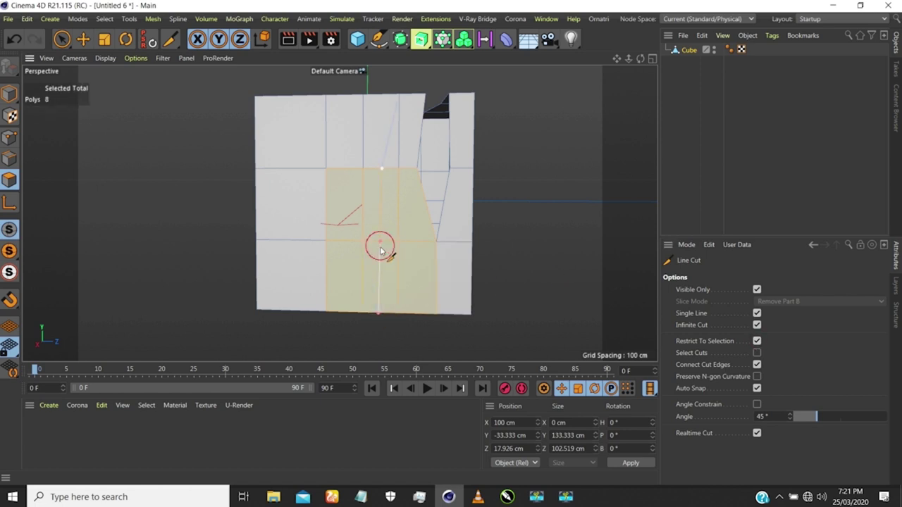
- Examine where the restricted cut meets the upper boundary of the selected polygons, from close up and from other angles
scroll(385, 166, up, 7)
scroll(378, 191, up, 2)
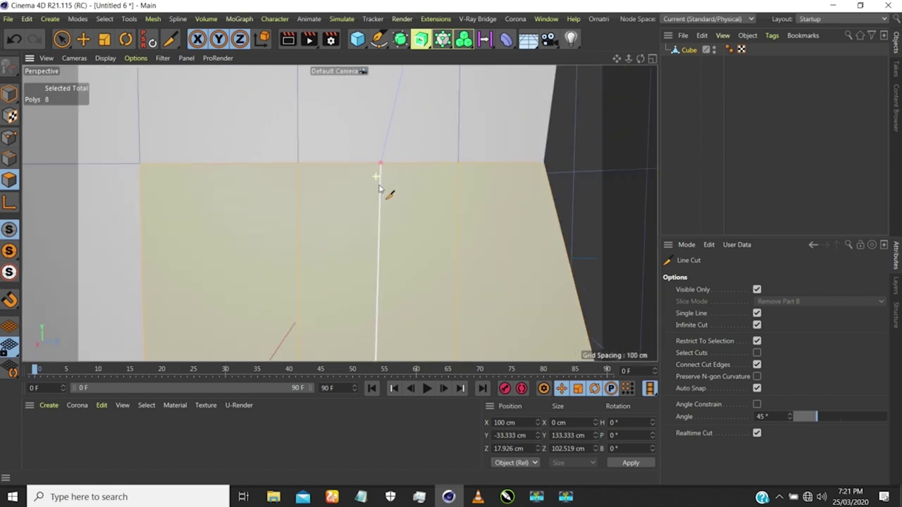
scroll(402, 187, down, 6)
scroll(399, 157, up, 2)
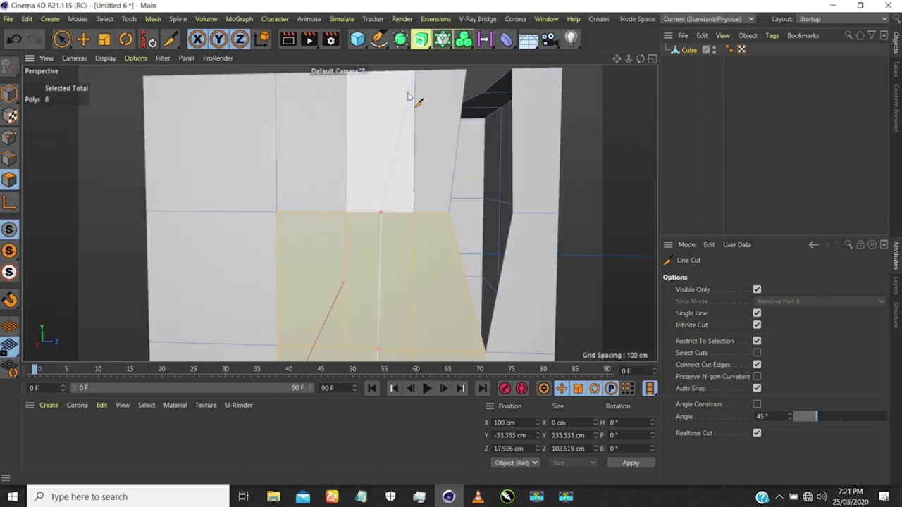
scroll(359, 190, down, 2)
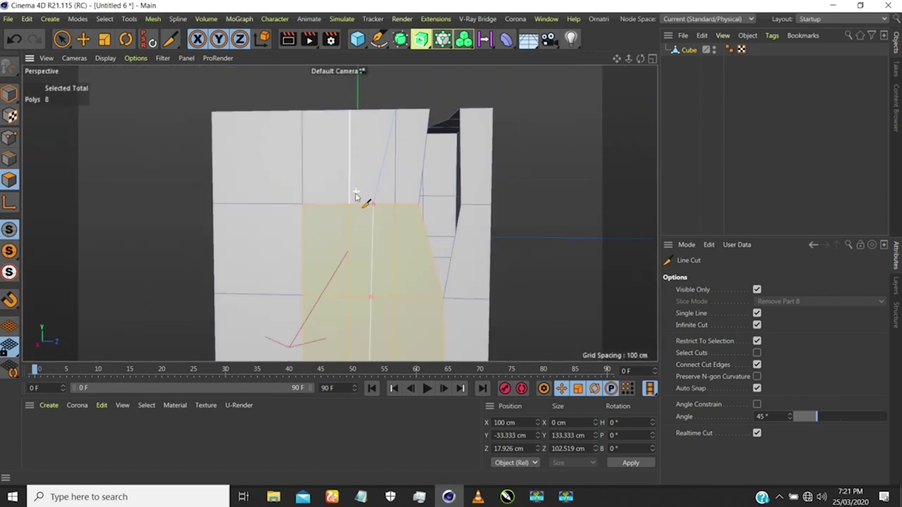
scroll(393, 177, down, 4)
alt+drag(379, 213, 390, 247)
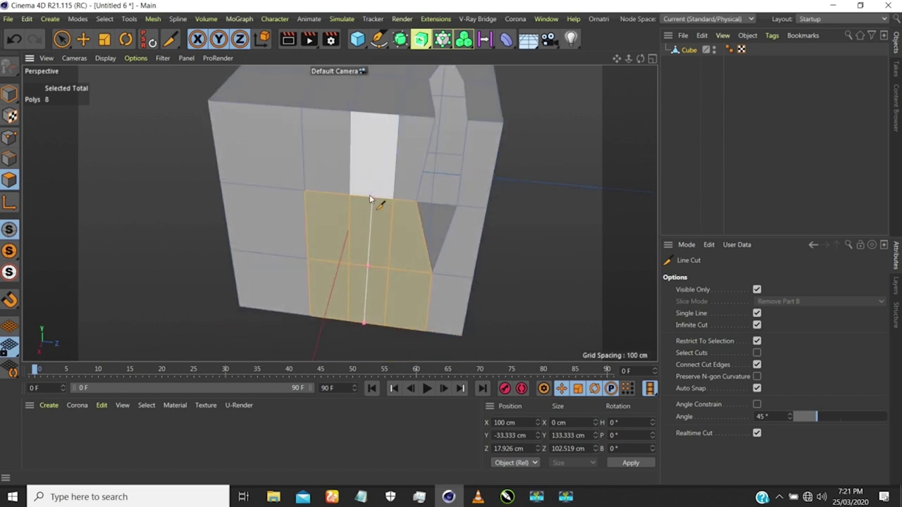
scroll(373, 198, down, 1)
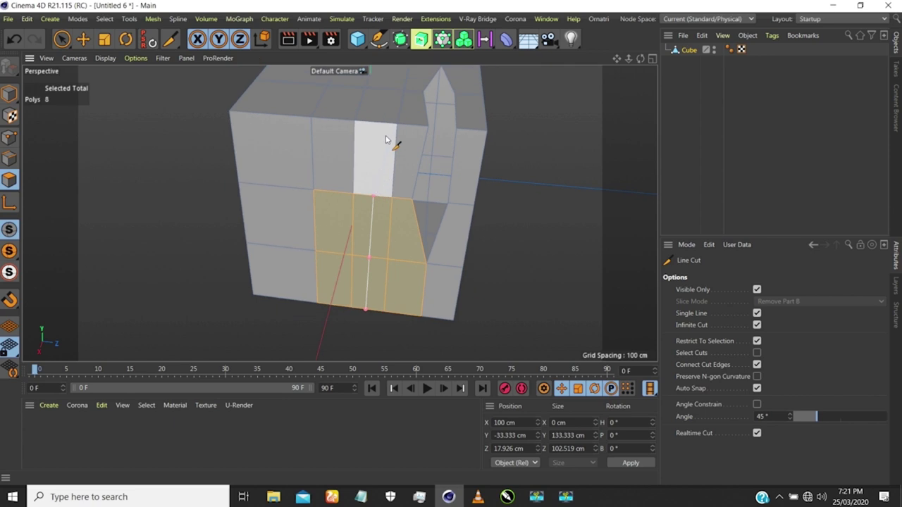
mouse_move(383, 167)
alt+mouse_down()
mouse_move(409, 159)
mouse_move(411, 177)
mouse_move(409, 157)
mouse_move(394, 171)
alt+mouse_up()
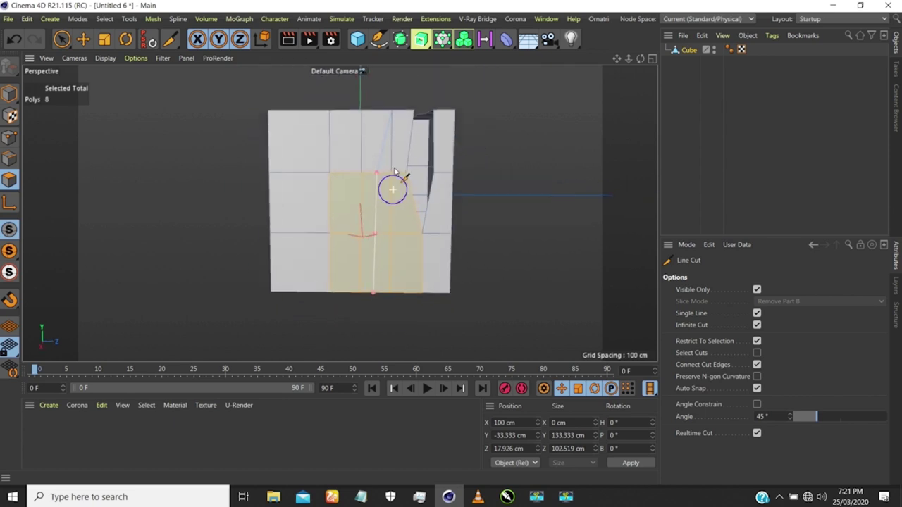
- Disable Restrict To Selection, try an infinite cut through the near face's first column with Select Cuts enabled, and view it in point mode
click(756, 342)
click(757, 353)
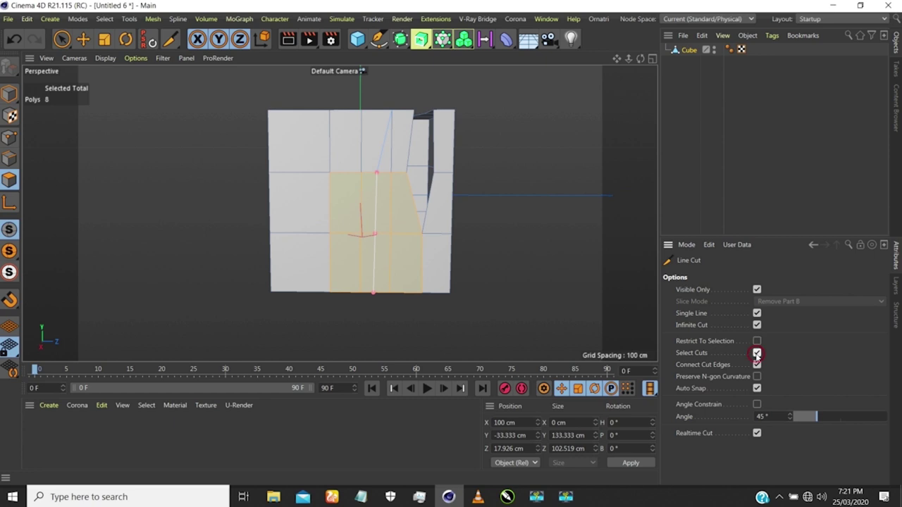
click(301, 291)
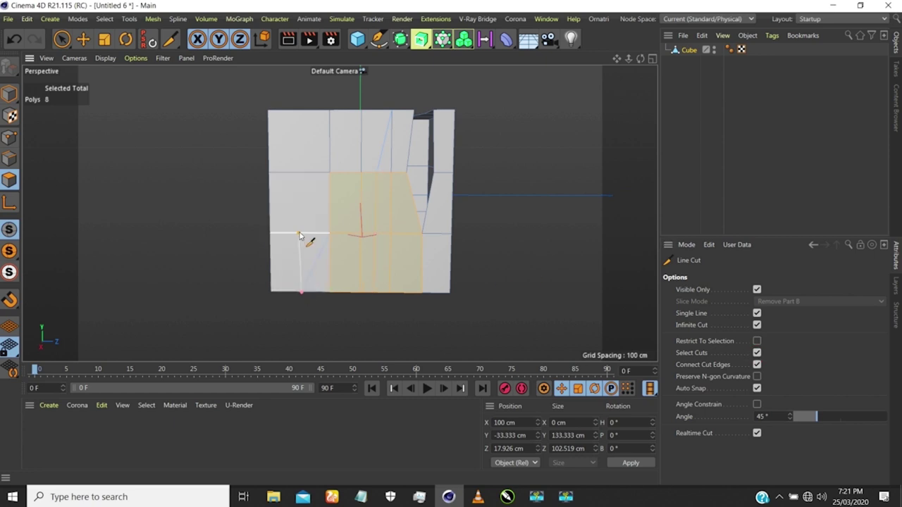
click(299, 232)
click(9, 138)
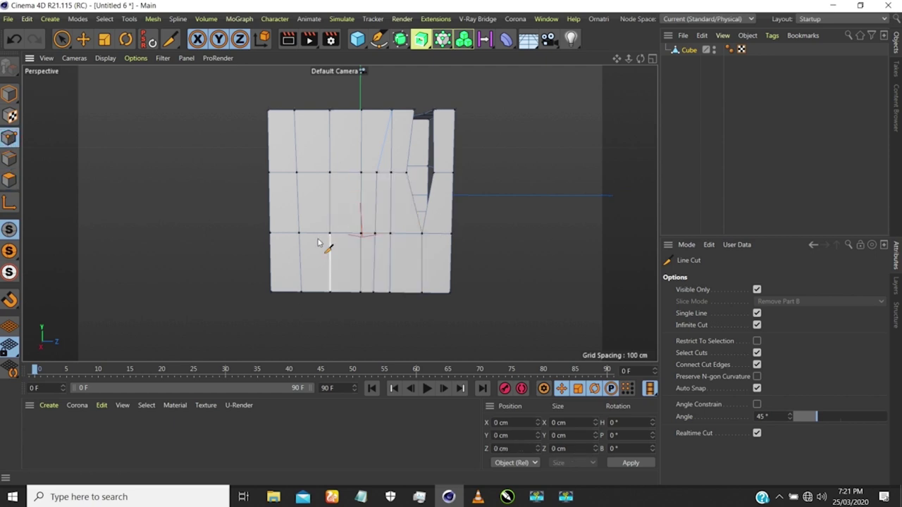
- Turn off Select Cuts and Infinite Cut in the Line Cut options
click(757, 353)
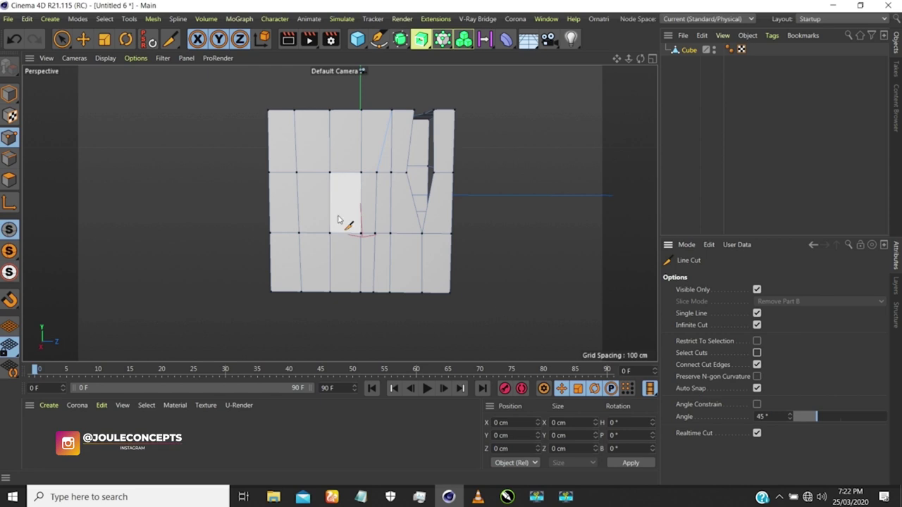
alt+drag(337, 219, 371, 239)
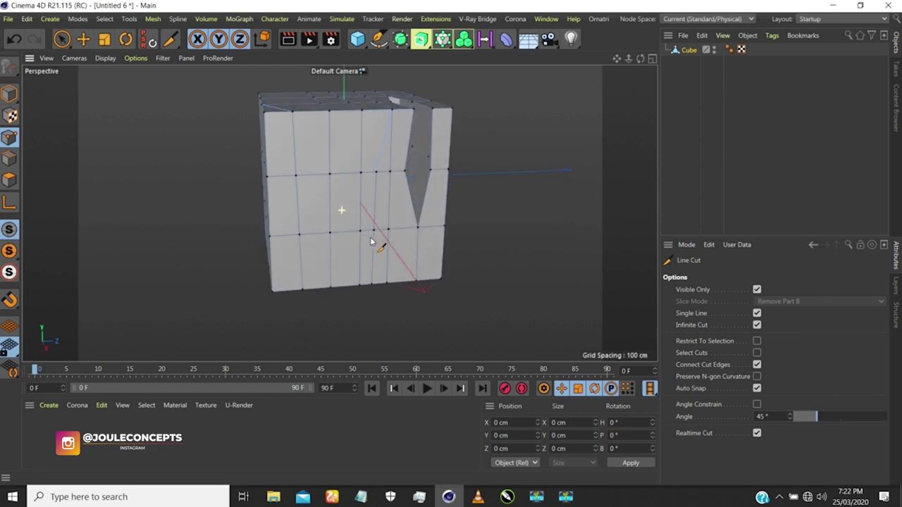
click(756, 326)
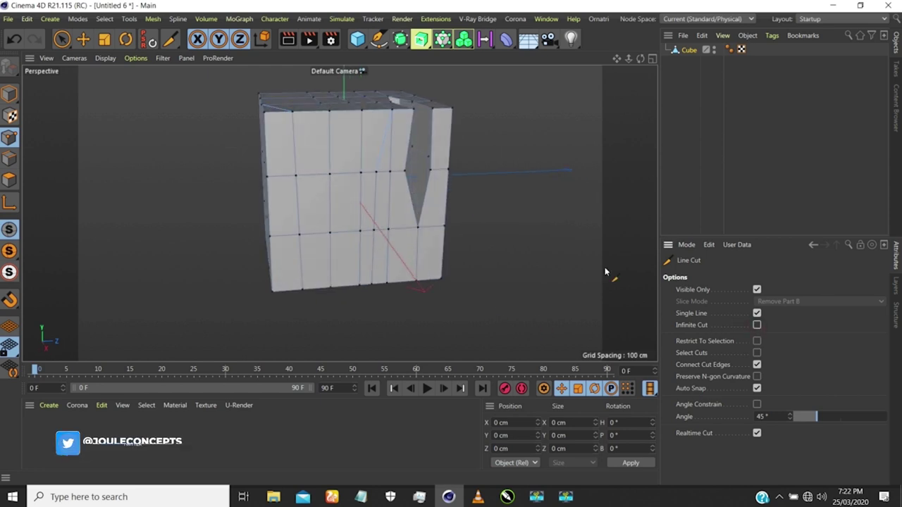
scroll(309, 140, up, 3)
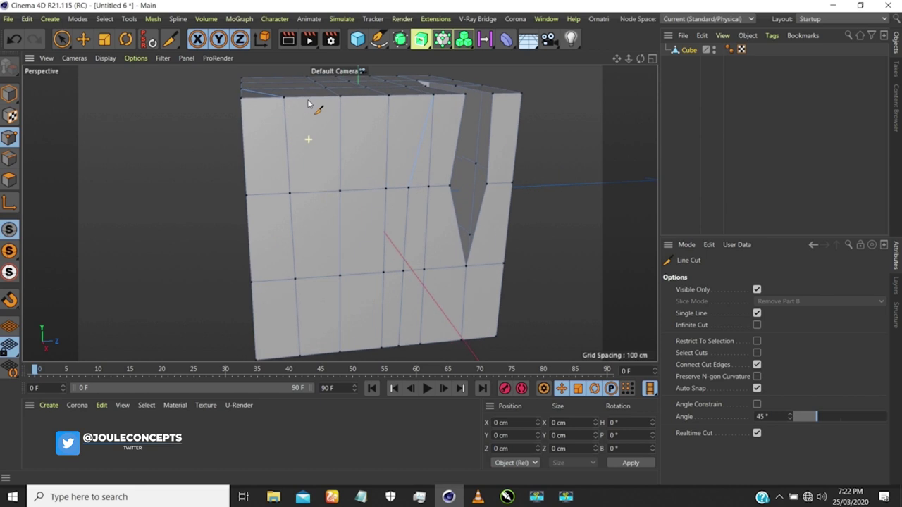
alt+drag(310, 131, 310, 138)
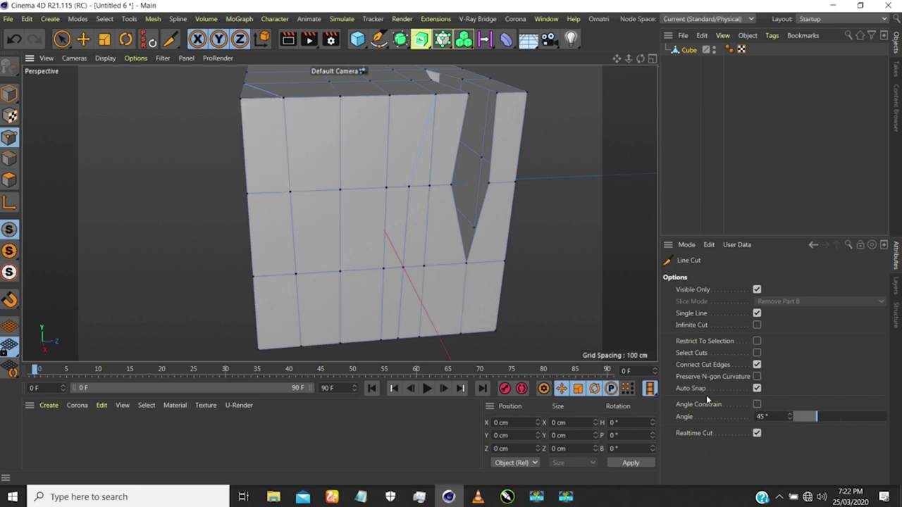
- With Auto Snap off, try a diagonal cut from the first column's upper-edge point to the adjacent interior grid point and inspect its endpoint
click(756, 388)
click(284, 99)
scroll(330, 207, up, 10)
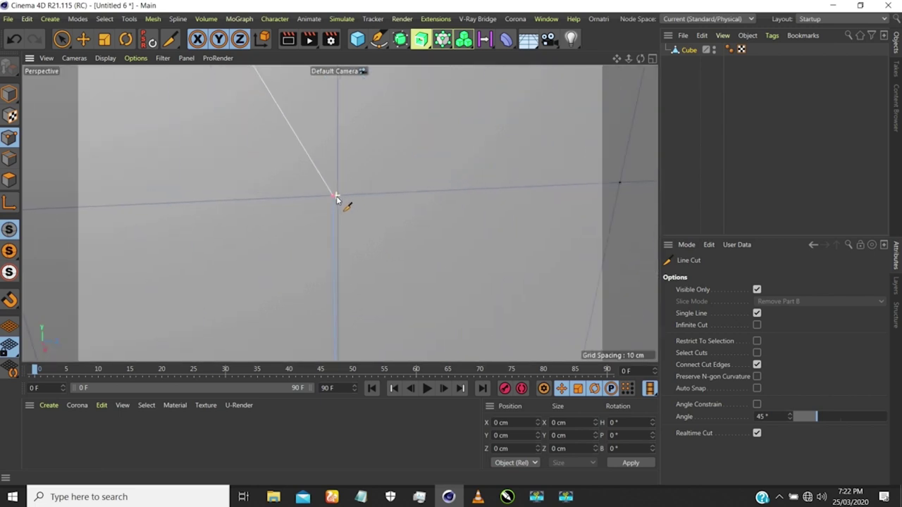
scroll(336, 200, down, 10)
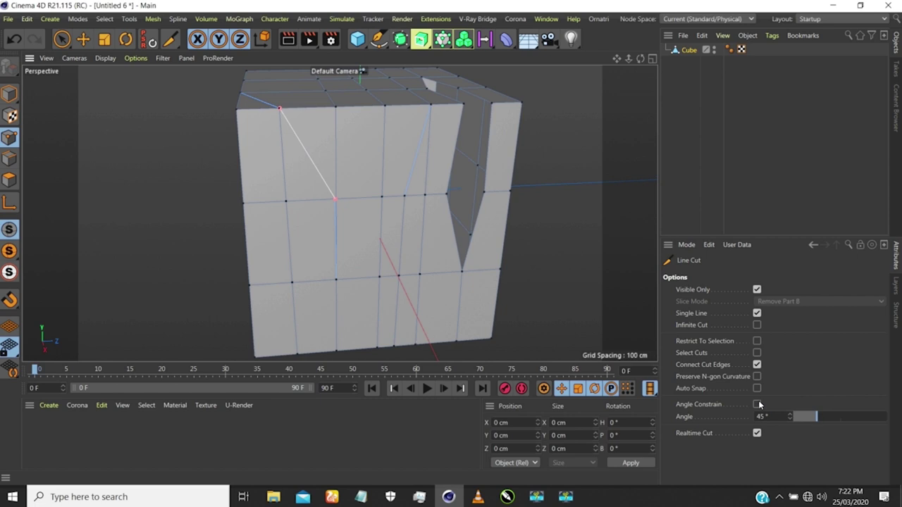
- Re-enable Auto Snap, cut diagonally between the interior grid point and the lower grid point in the adjacent column, and inspect the snapped endpoint
click(756, 389)
click(291, 282)
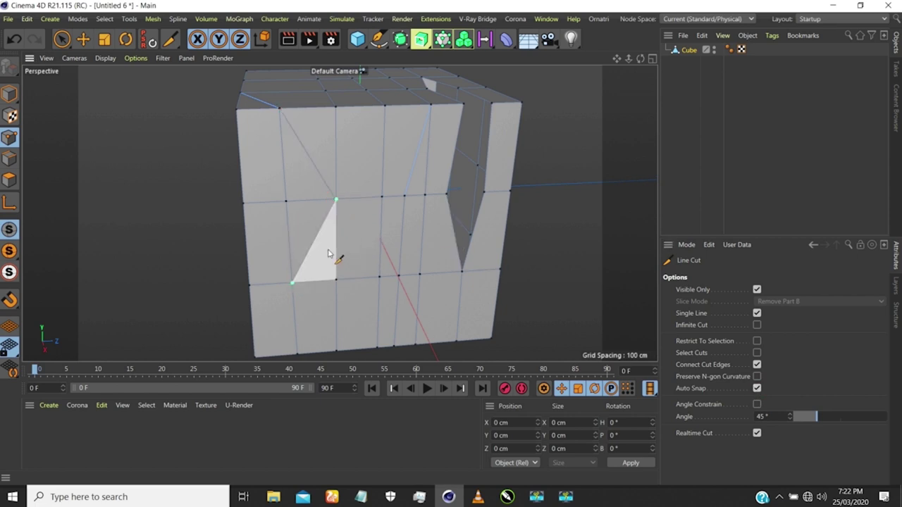
scroll(339, 256, up, 8)
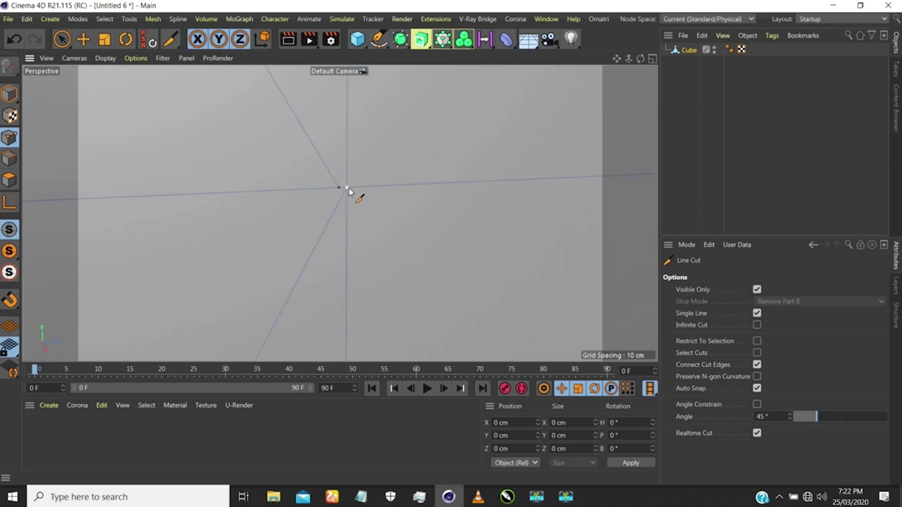
scroll(347, 201, down, 6)
scroll(347, 203, down, 8)
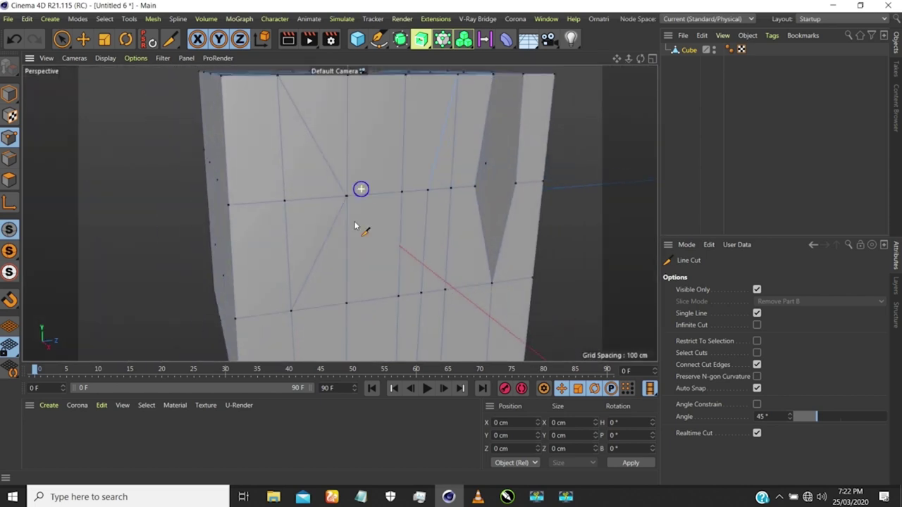
scroll(308, 191, up, 2)
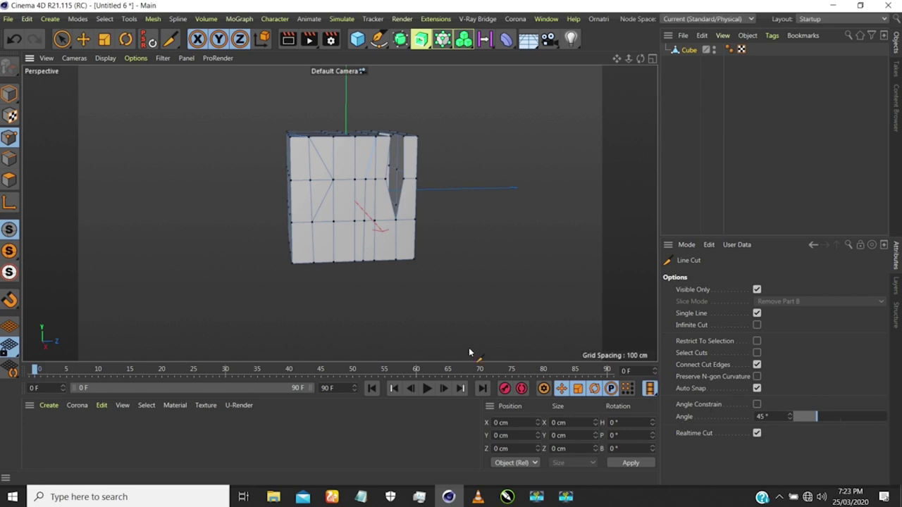
- Undo the test cuts on the near face, including the diagonals and the two vertical cuts
mouse_move(302, 274)
alt+mouse_down()
mouse_move(367, 262)
mouse_move(353, 253)
alt+mouse_up()
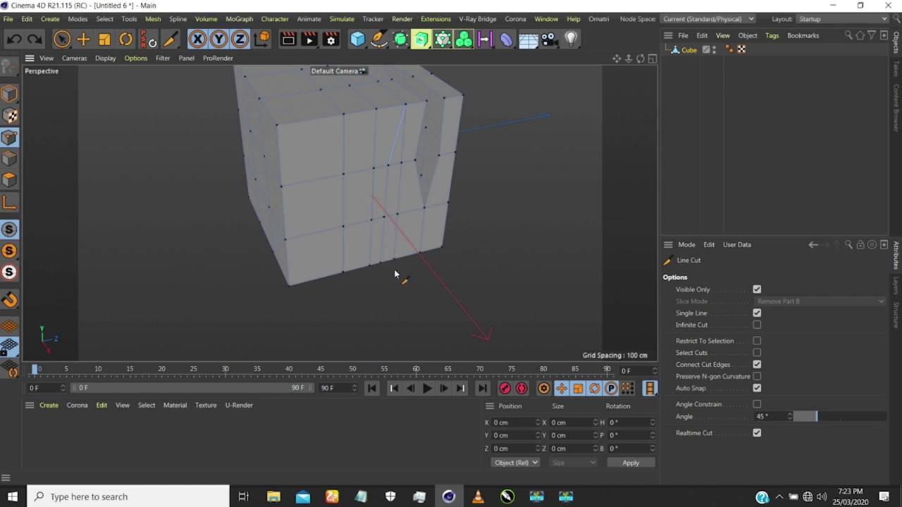
alt+drag(342, 185, 322, 193)
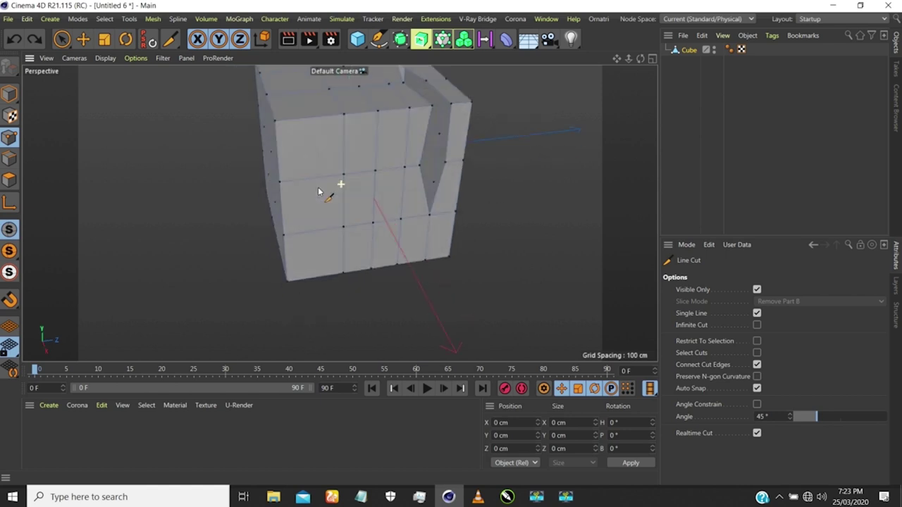
- In the Top view, start a cut at the cube's lower-right corner point, enable Angle Constrain and try cut directions at 45°
alt+right_drag(314, 144, 331, 208)
alt+drag(330, 207, 307, 142)
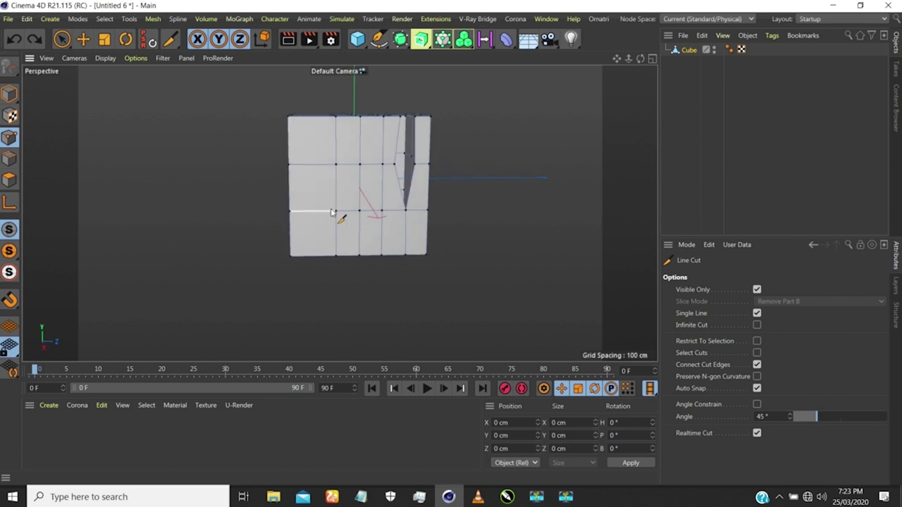
alt+drag(340, 202, 347, 260)
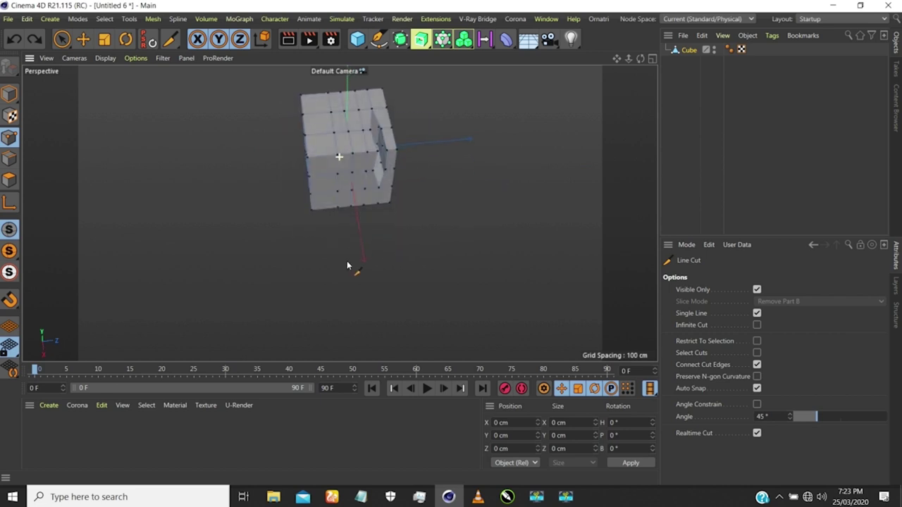
key(F2)
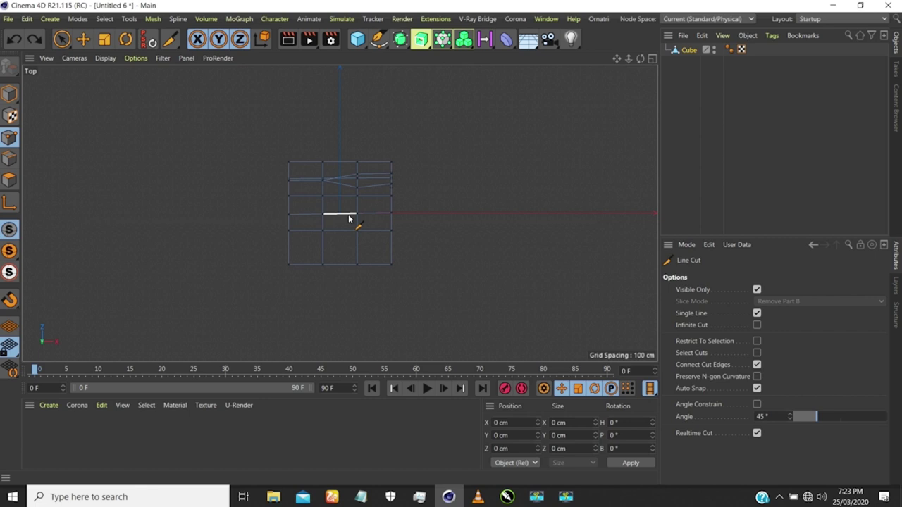
scroll(373, 250, up, 3)
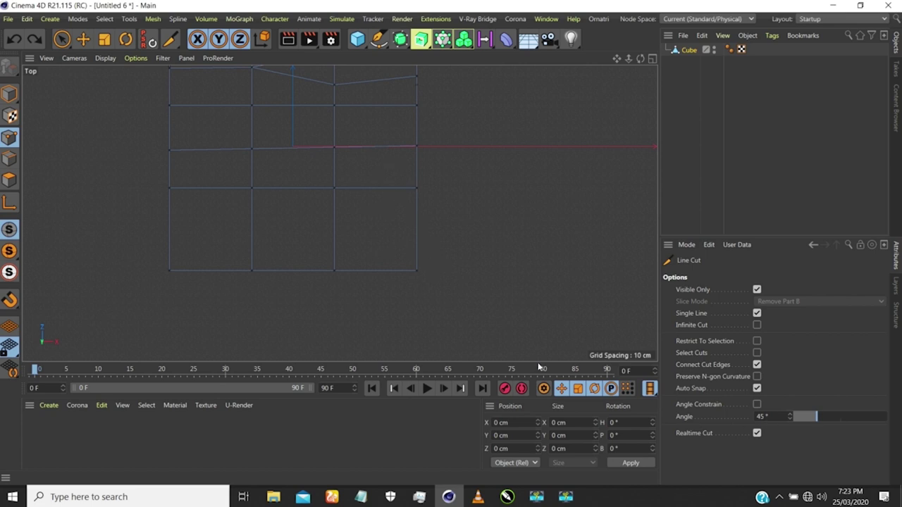
click(415, 271)
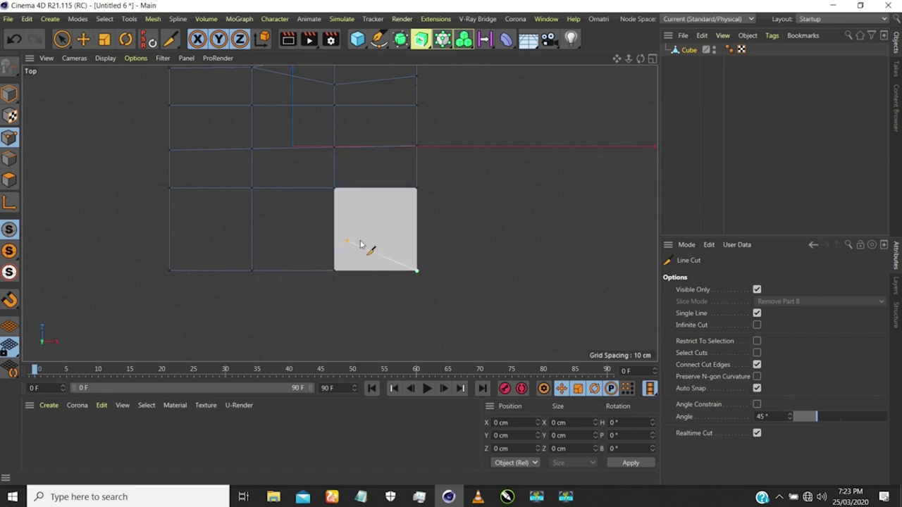
key(Escape)
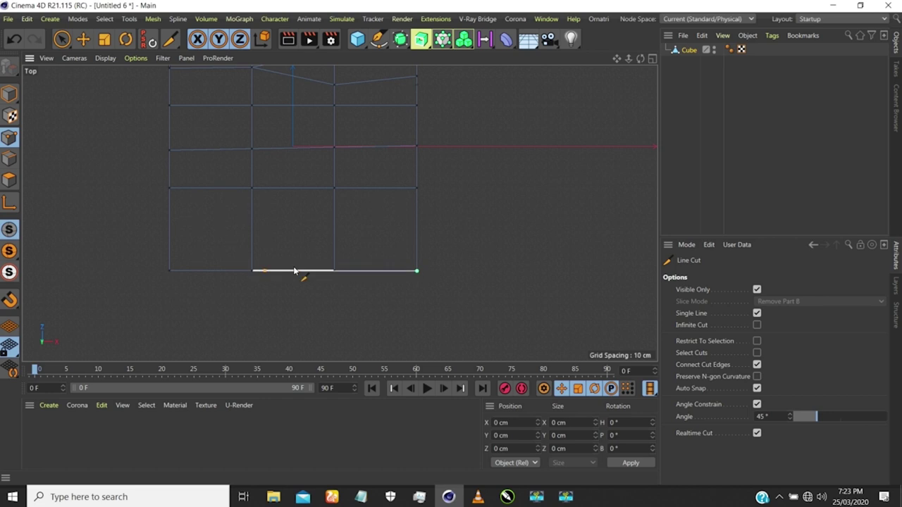
click(352, 198)
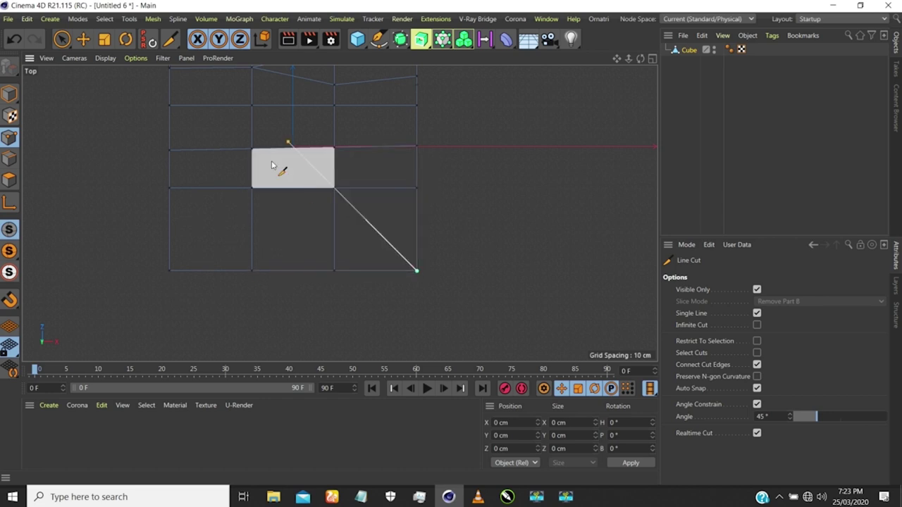
- Set the constraint angle to 30° and cut from the corner point to the grid line above it
click(775, 417)
text(30)
key(Return)
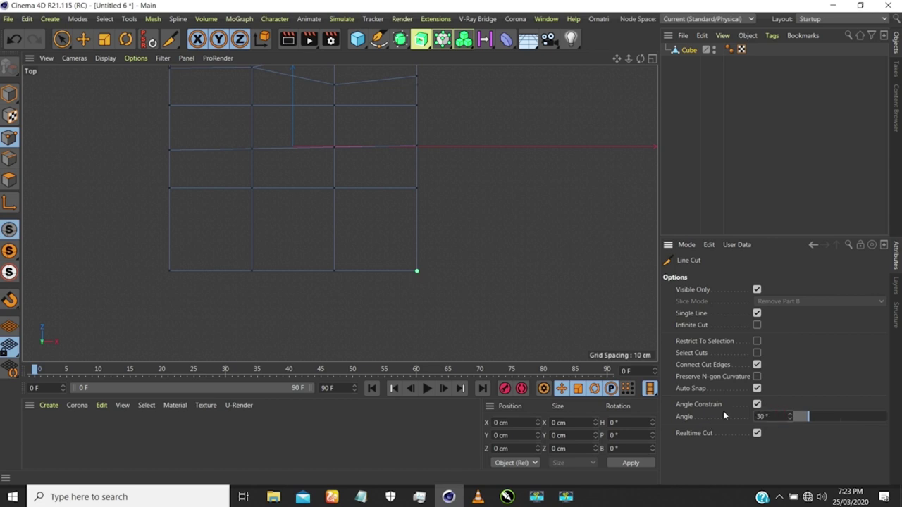
click(369, 189)
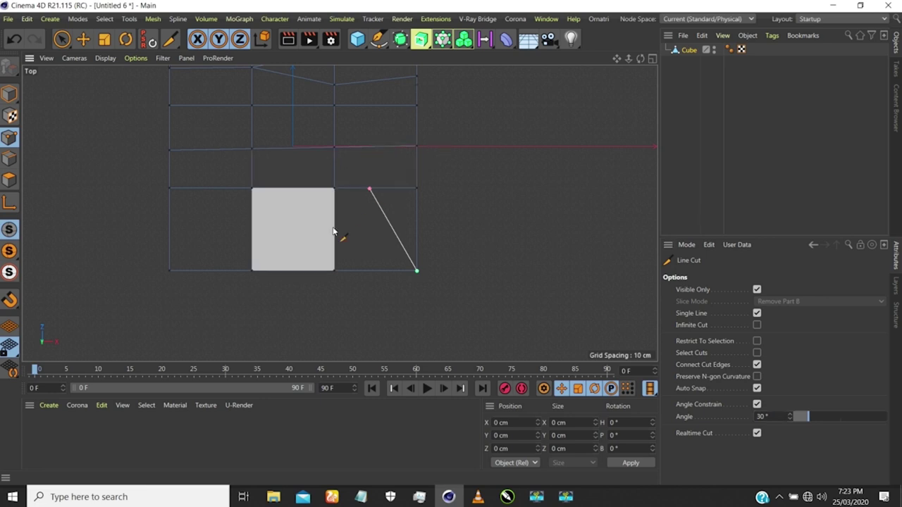
click(763, 416)
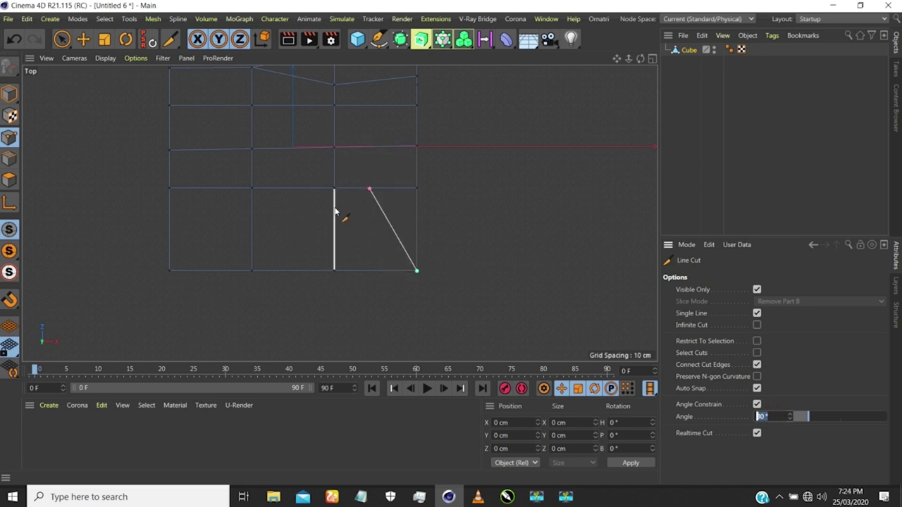
- Return to the Perspective view, discard the constrained cut and turn off Angle Constrain
key(F1)
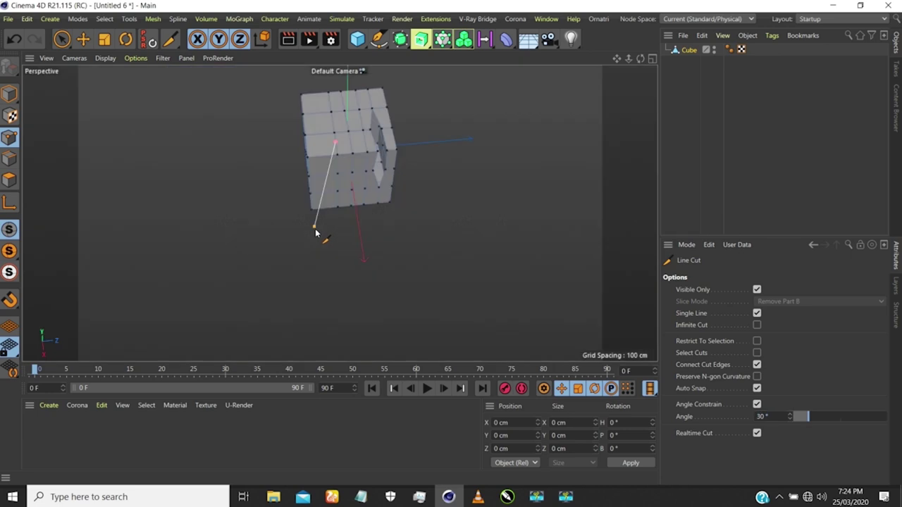
scroll(375, 219, down, 3)
key(Escape)
scroll(326, 156, up, 3)
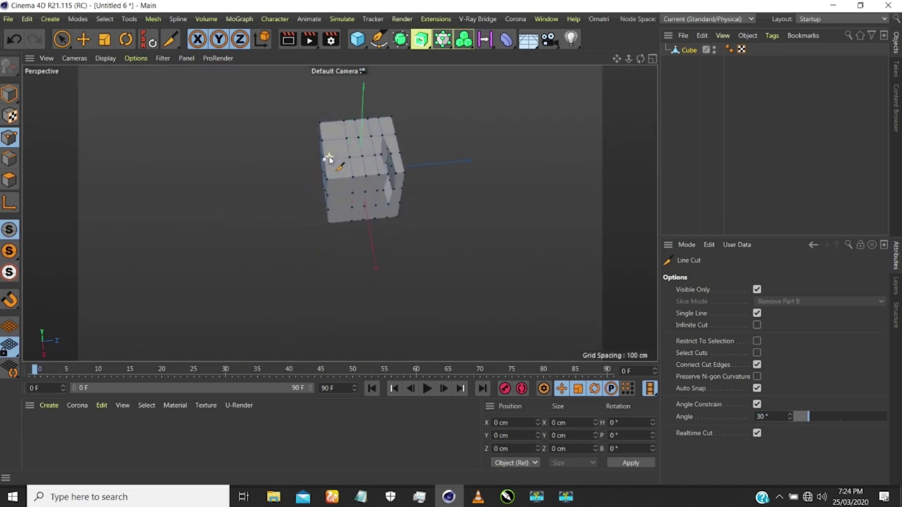
scroll(335, 185, down, 2)
alt+drag(336, 187, 362, 161)
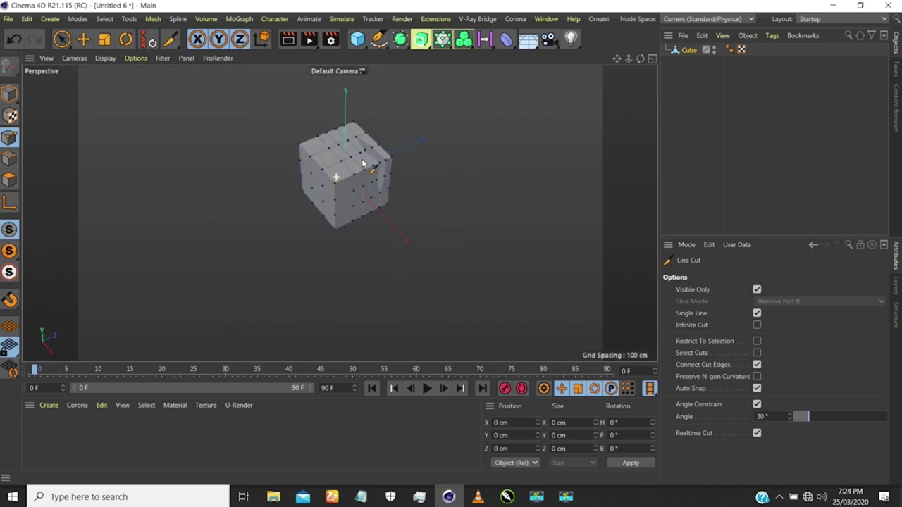
scroll(362, 162, up, 3)
alt+drag(353, 90, 397, 213)
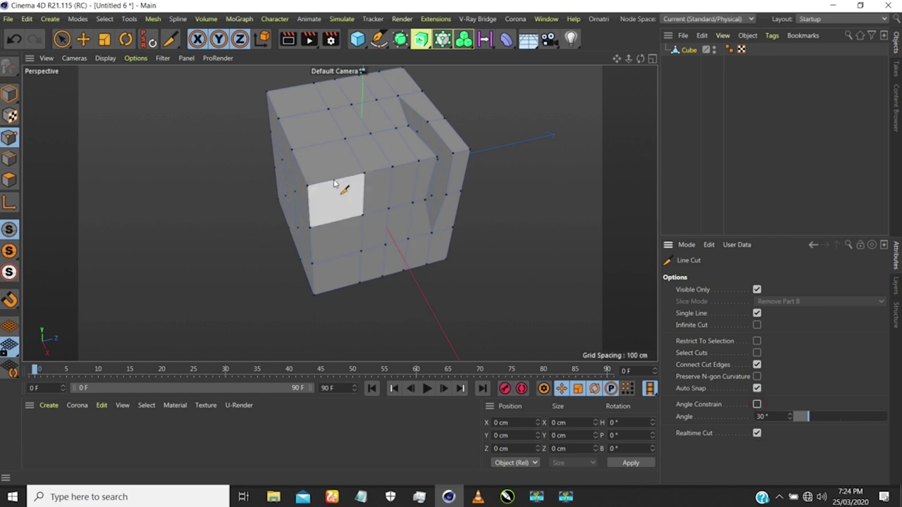
- Turn off Single Line and cut a zigzag across the near face's lower row, ending at the first interior point of the row above
scroll(318, 169, up, 3)
scroll(318, 170, down, 4)
alt+drag(359, 221, 348, 198)
scroll(348, 200, up, 3)
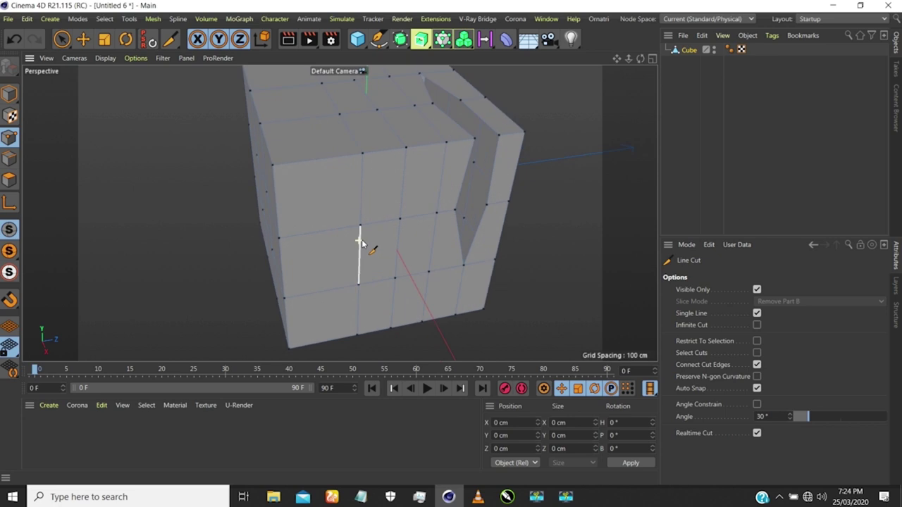
click(757, 313)
click(428, 273)
click(422, 324)
click(395, 280)
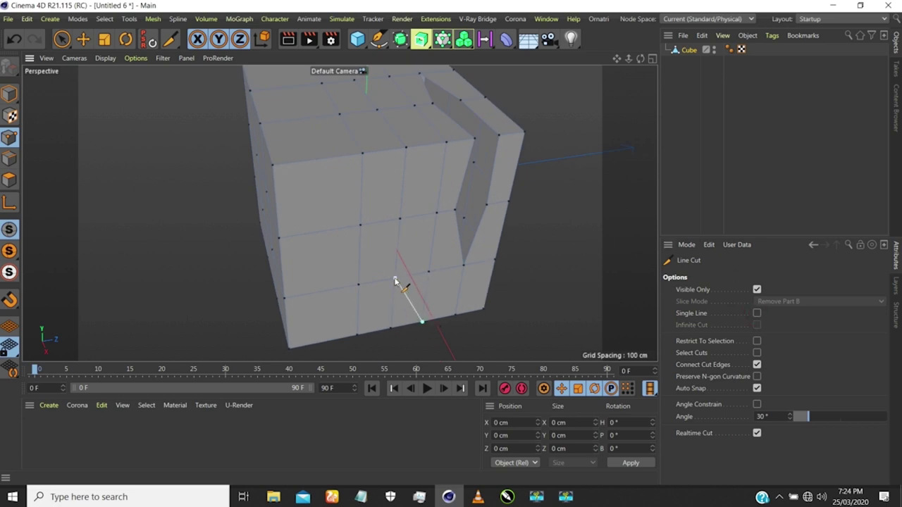
click(357, 335)
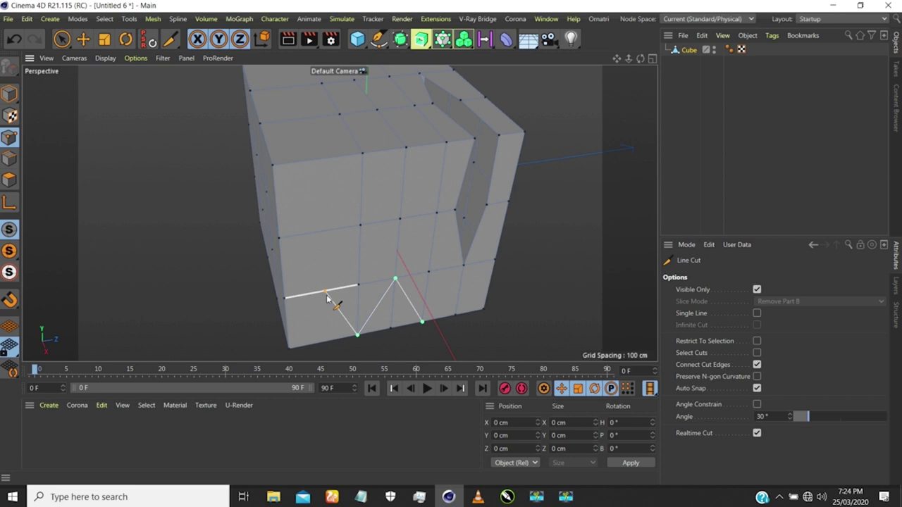
click(285, 301)
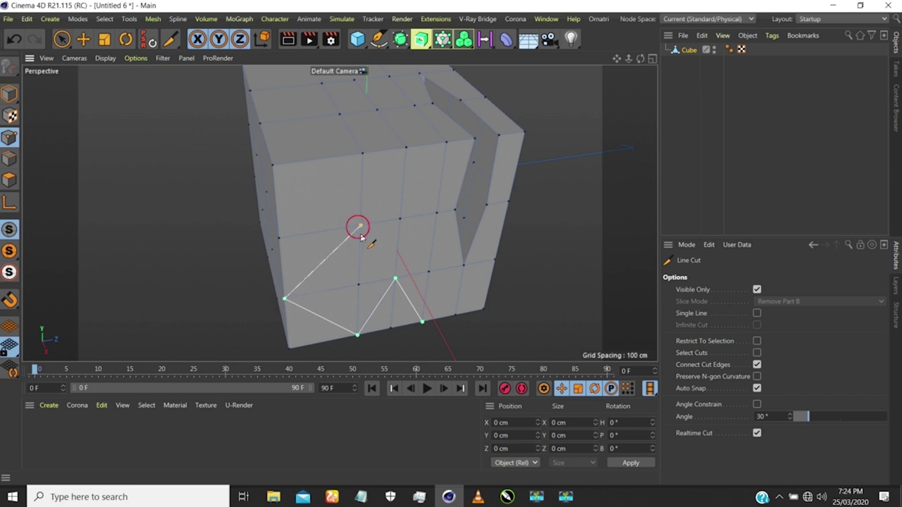
click(359, 225)
key(Escape)
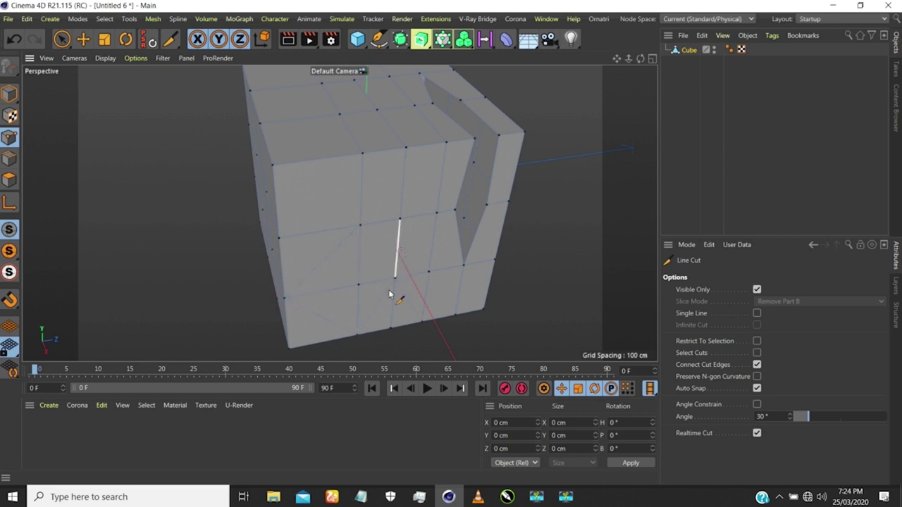
- With Realtime Cut off, redraw the near face's zigzag cut and extend it to the second division point on the upper edge
alt+drag(398, 247, 388, 217)
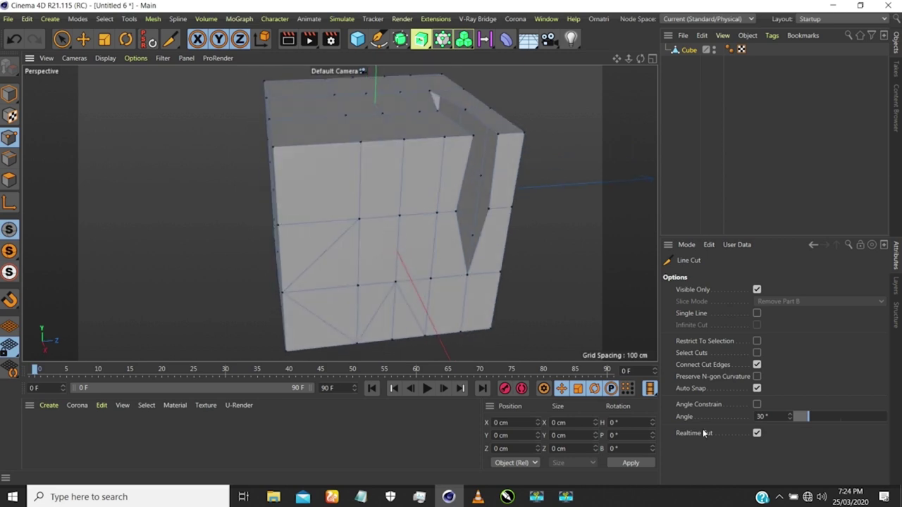
click(756, 433)
click(356, 343)
click(395, 282)
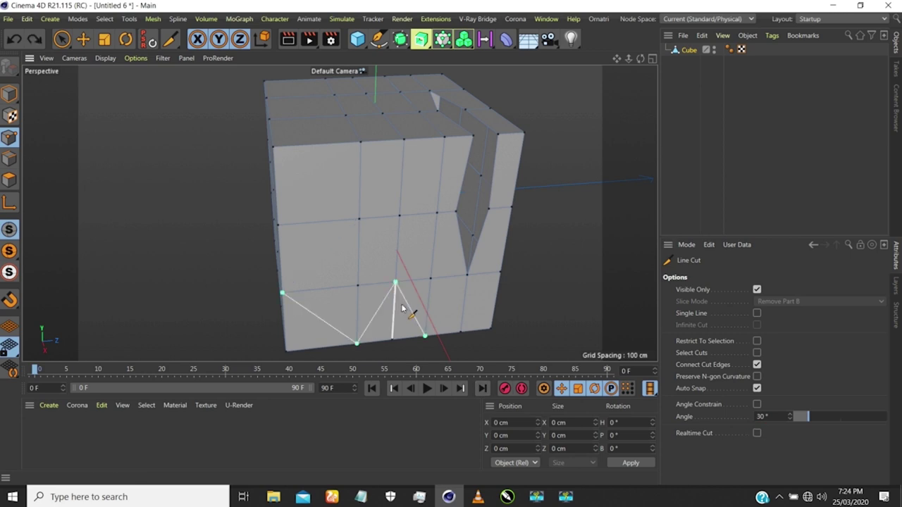
click(413, 322)
click(395, 282)
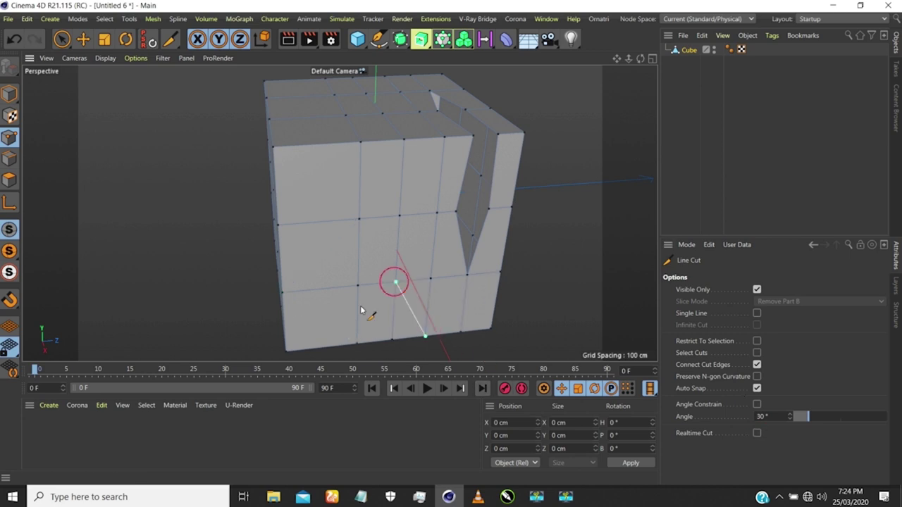
click(356, 343)
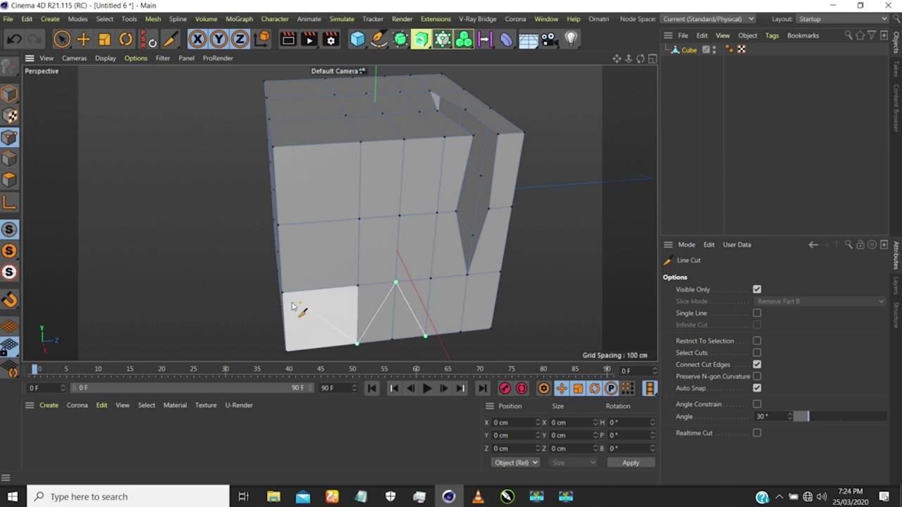
click(282, 292)
click(359, 220)
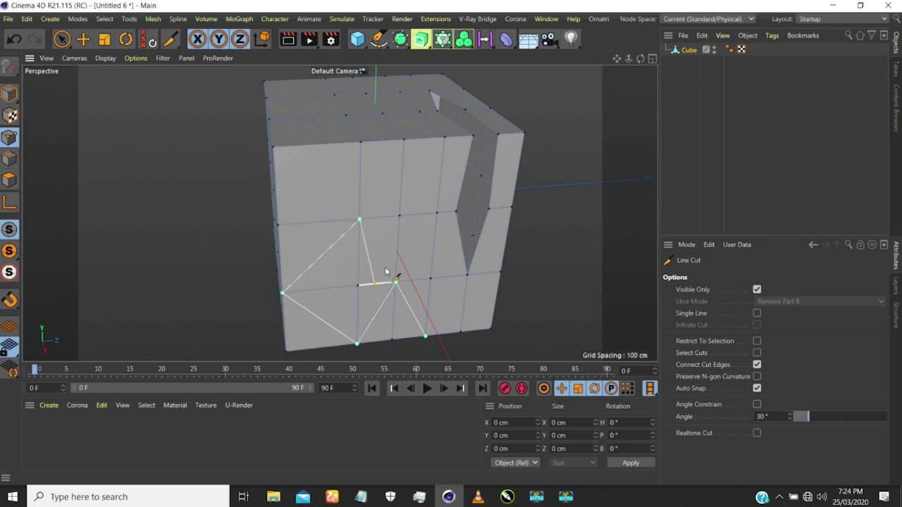
click(403, 141)
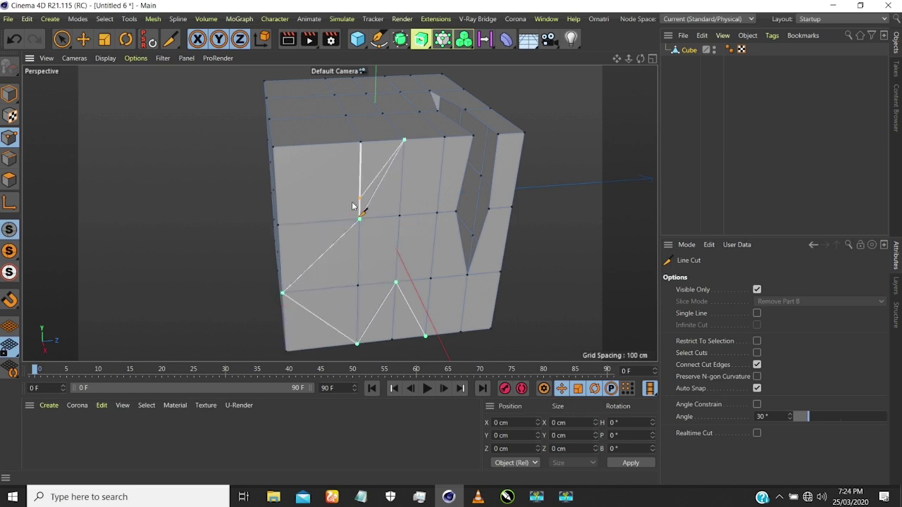
key(Escape)
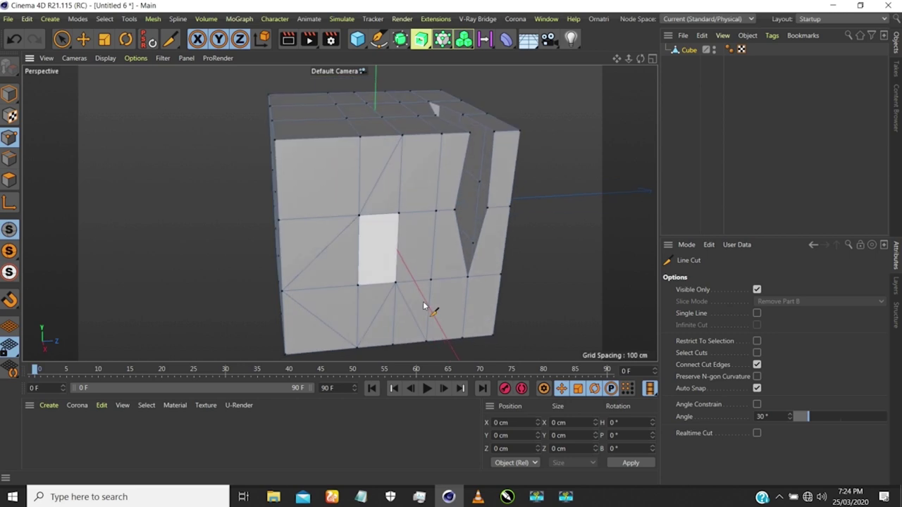
- Re-enable Realtime Cut and cut from the side face's upper edge through the vertical corner edge to the near face's upper edge
alt+drag(338, 238, 654, 393)
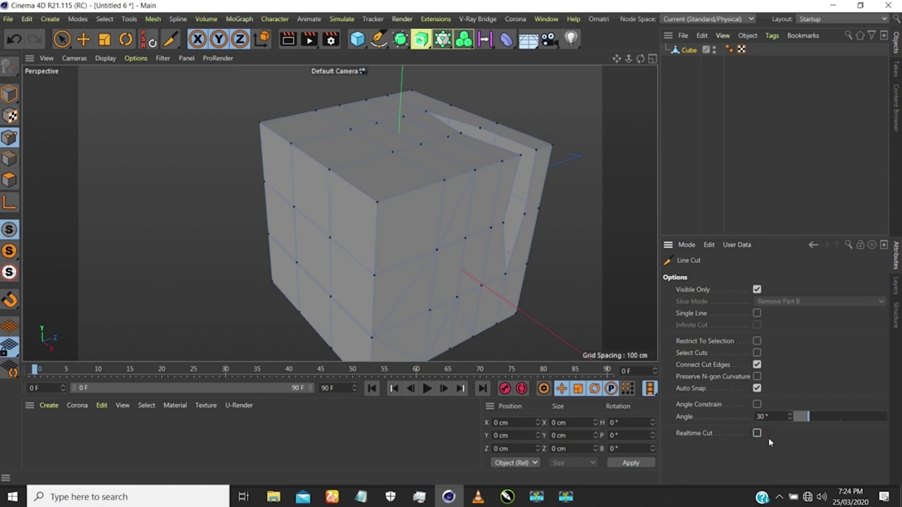
click(328, 171)
click(374, 275)
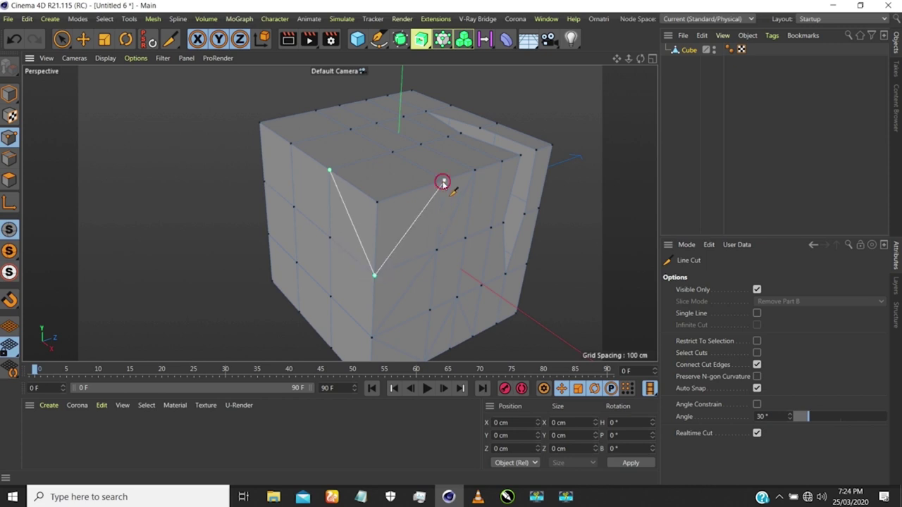
click(444, 180)
- Continue the cut in a zigzag over the top face's grid points beside the notch, ending on the far edge
alt+drag(432, 170, 425, 168)
click(443, 132)
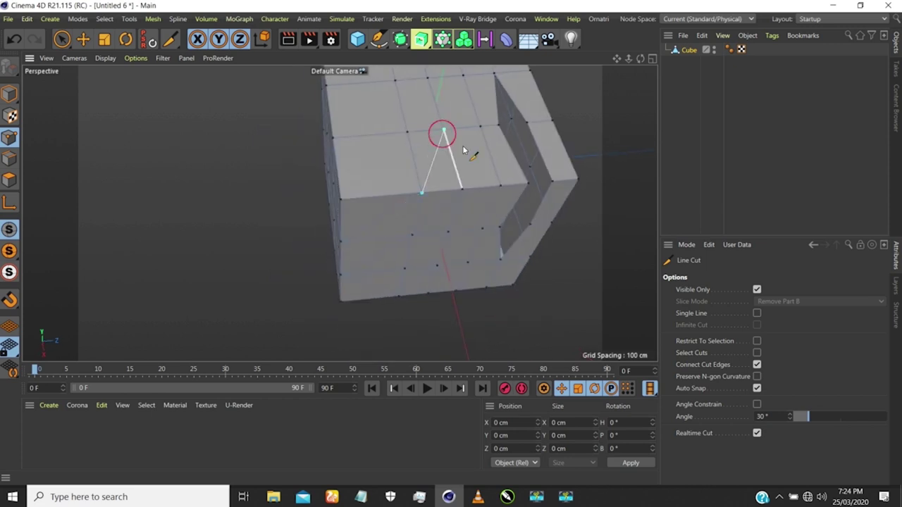
click(500, 186)
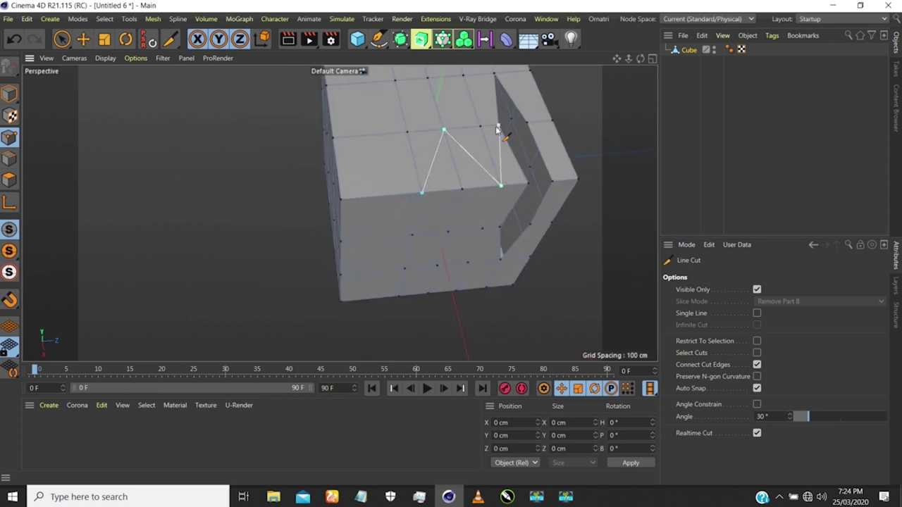
click(499, 126)
click(464, 75)
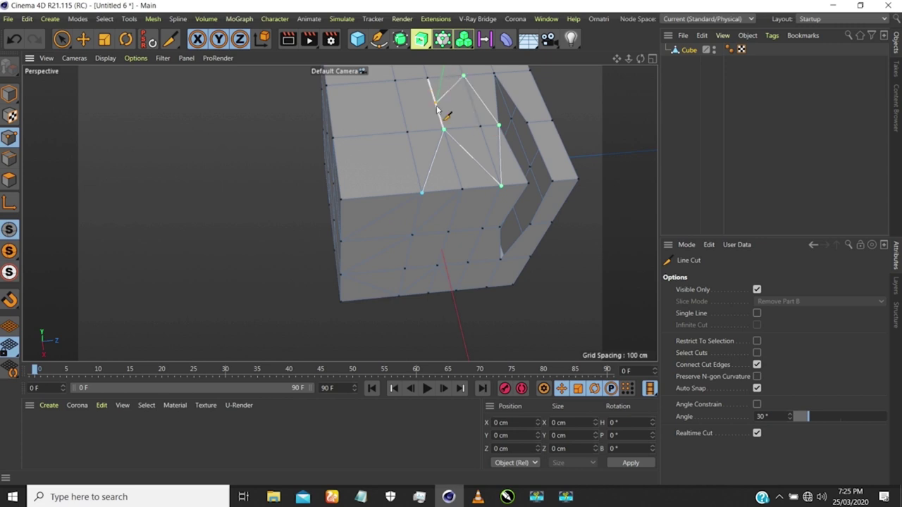
alt+drag(443, 131, 421, 155)
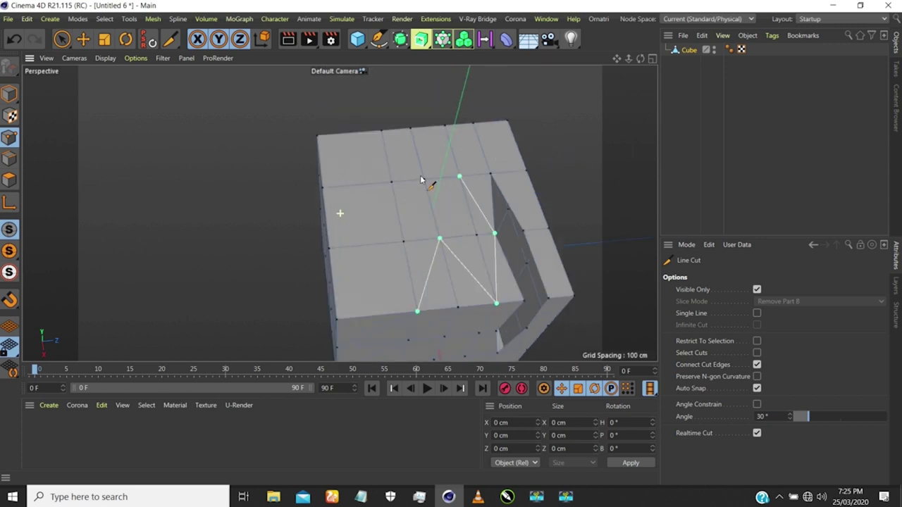
click(413, 131)
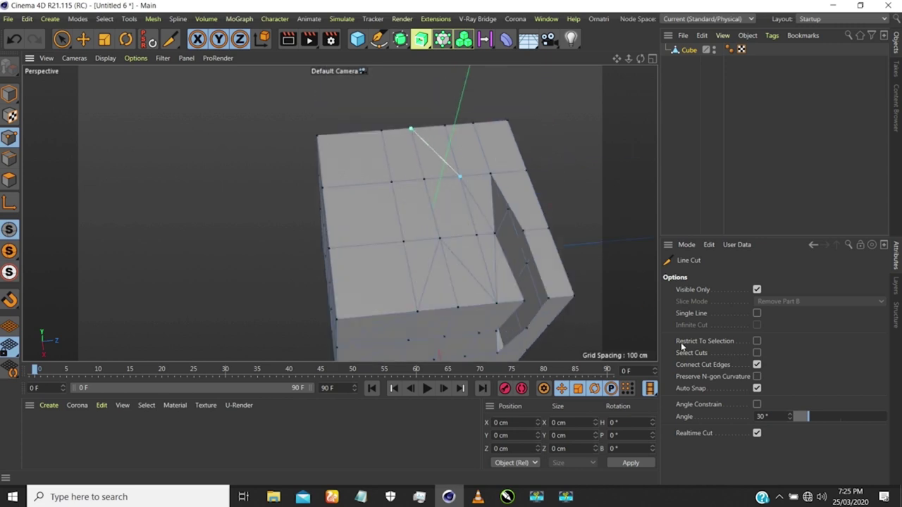
- Turn off Realtime Cut and continue the top face's zigzag over its side edge to the adjacent face's first interior grid point
click(757, 434)
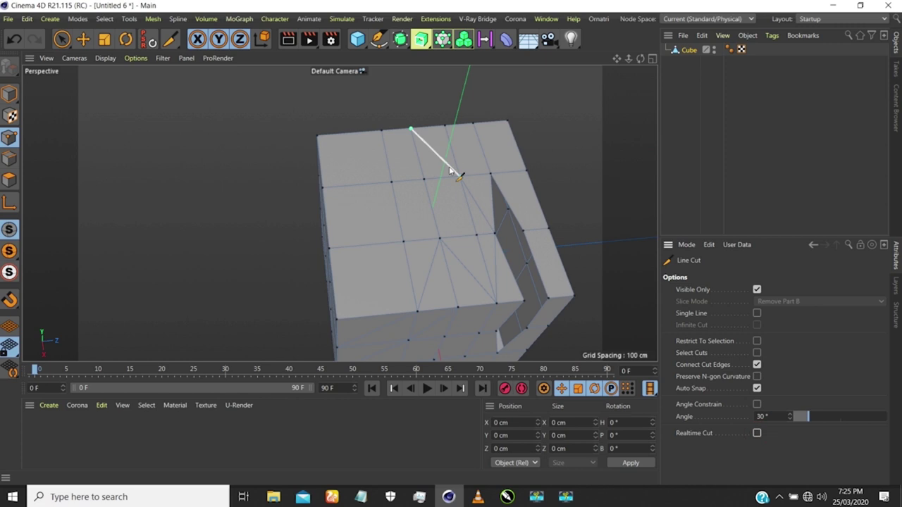
click(391, 182)
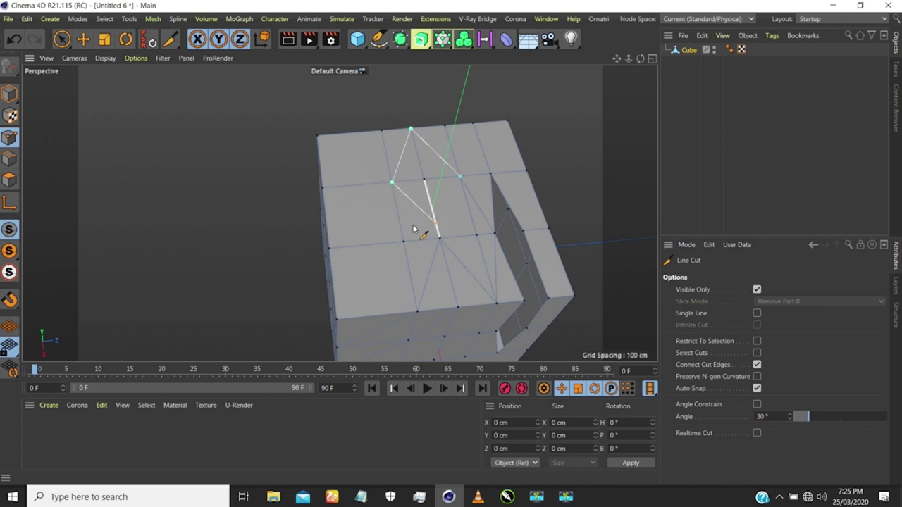
click(329, 248)
alt+drag(358, 237, 513, 165)
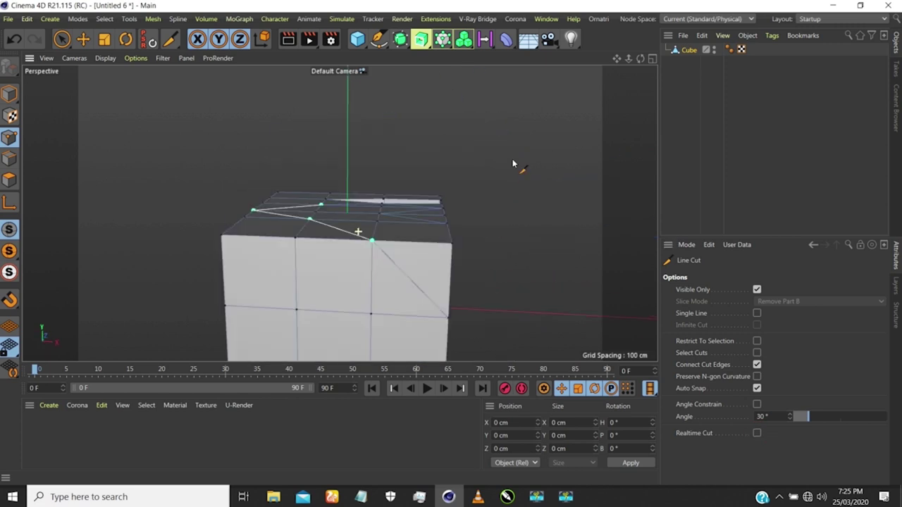
click(296, 311)
key(Escape)
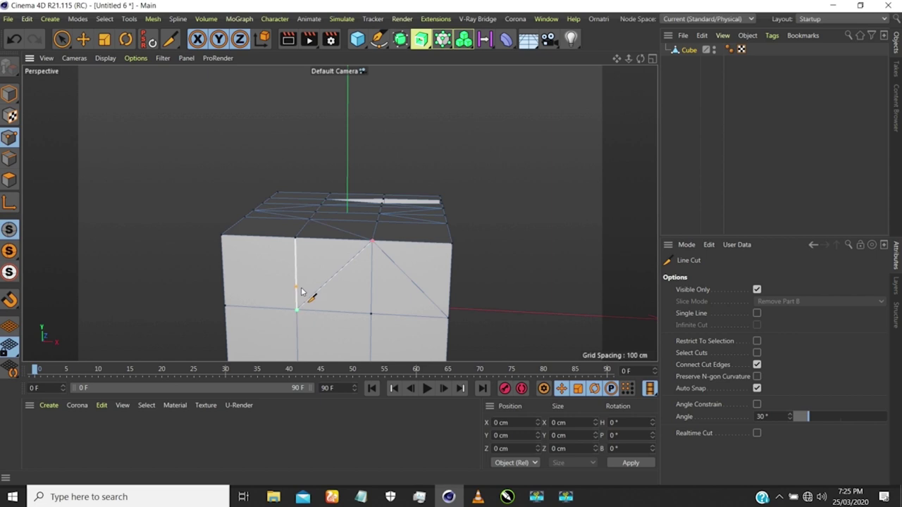
- Examine the completed zigzag cuts on the cube's top and side faces
scroll(312, 283, down, 5)
alt+drag(356, 274, 353, 207)
scroll(365, 264, up, 5)
scroll(411, 227, down, 3)
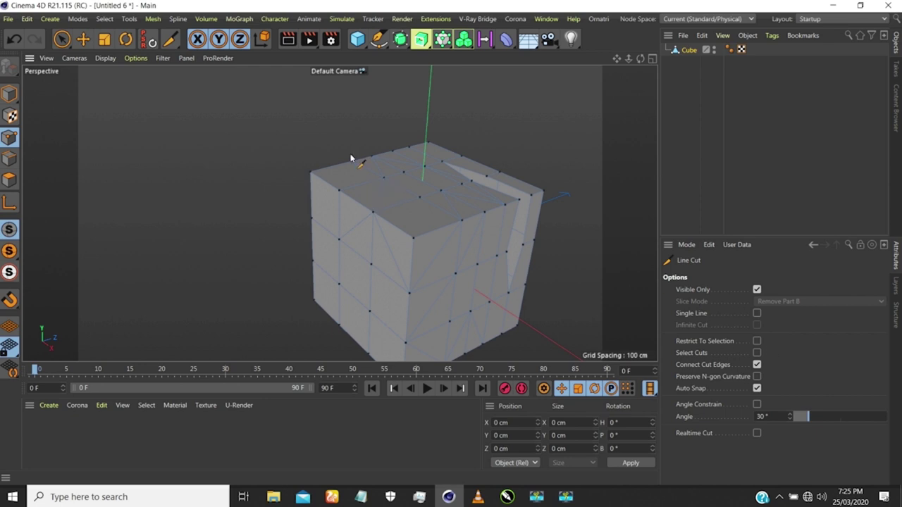
scroll(356, 164, down, 4)
mouse_move(386, 188)
alt+mouse_down()
mouse_move(343, 175)
mouse_move(391, 120)
alt+mouse_up()
scroll(394, 106, up, 4)
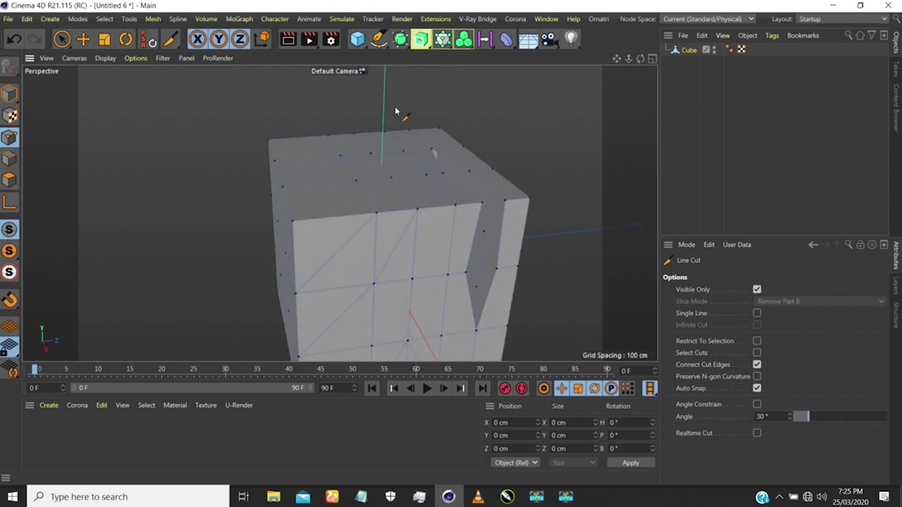
mouse_move(378, 184)
alt+mouse_down()
mouse_move(369, 214)
mouse_move(378, 183)
mouse_move(451, 203)
alt+mouse_up()
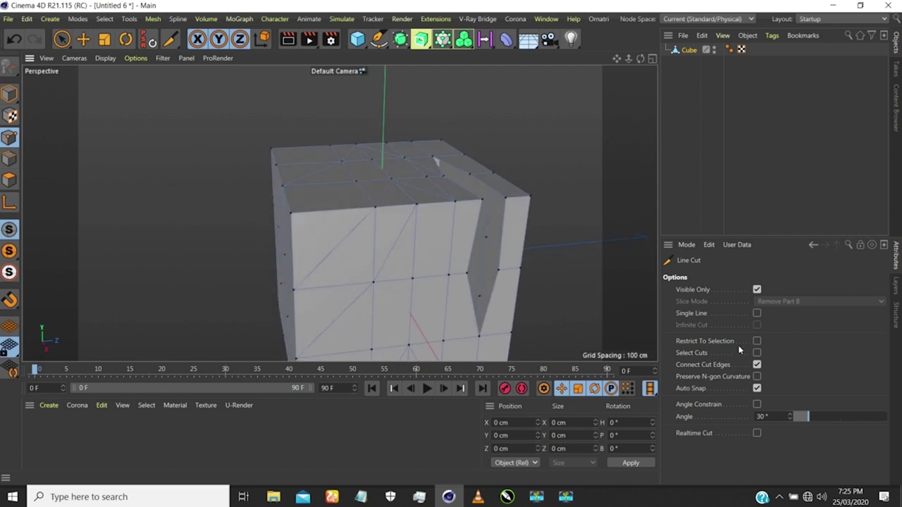
- Undo the zigzag cuts across the cube's near, side and top faces
mouse_move(382, 191)
alt+mouse_down()
mouse_move(376, 177)
mouse_move(374, 192)
alt+mouse_up()
key(ctrl+z)
key(ctrl+z)
key(ctrl+z)
key(ctrl+z)
key(ctrl+z)
key(ctrl+z)
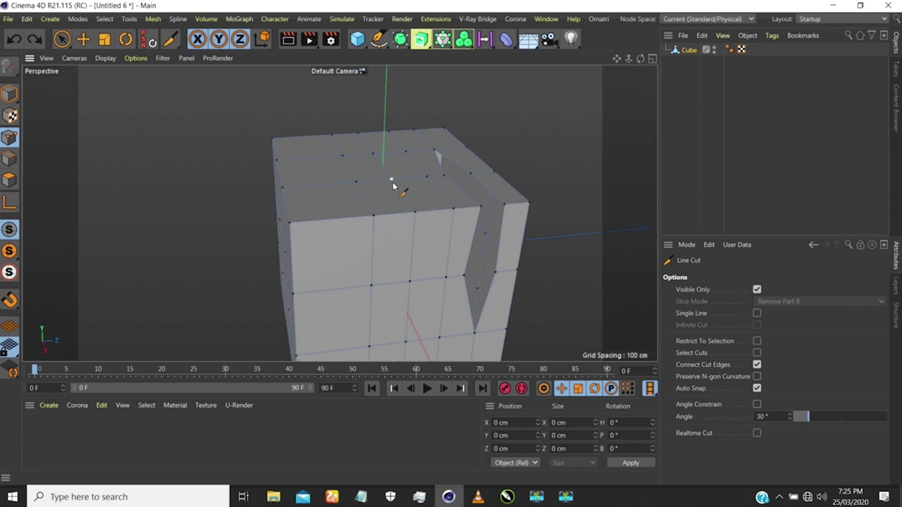
- Cut a closed inset rectangle inside the top face's middle-row polygon on the side opposite the notch
mouse_move(399, 227)
alt+mouse_down()
mouse_move(394, 279)
mouse_move(336, 219)
mouse_move(343, 182)
alt+mouse_up()
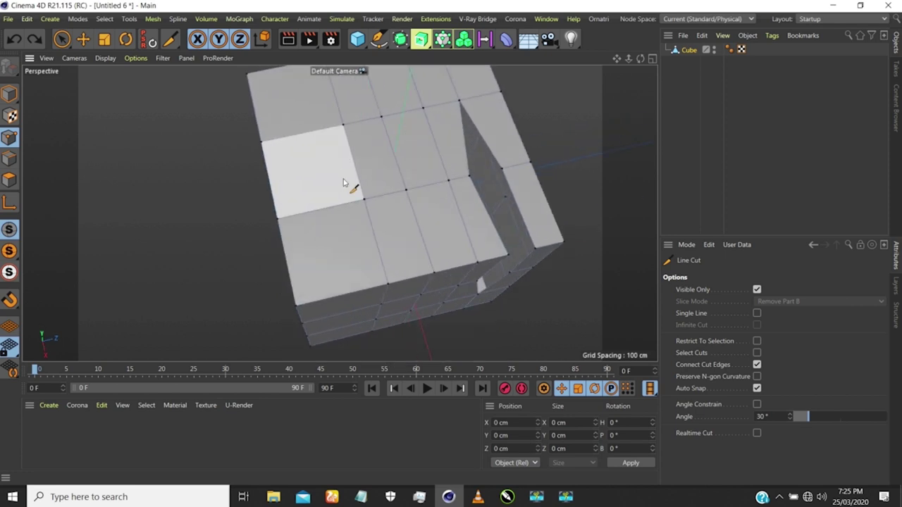
scroll(300, 169, up, 3)
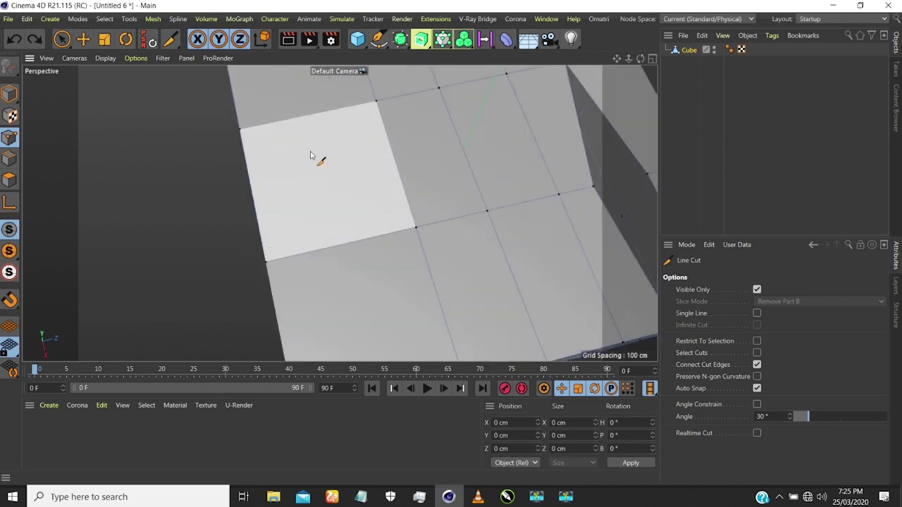
scroll(310, 155, down, 2)
alt+drag(318, 177, 338, 205)
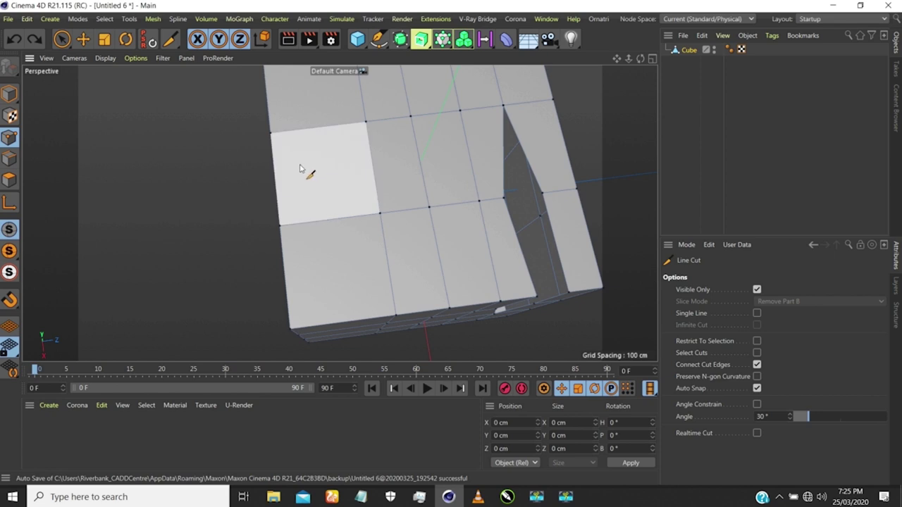
mouse_move(318, 172)
alt+mouse_down()
mouse_move(316, 210)
mouse_move(295, 167)
mouse_move(316, 165)
alt+mouse_up()
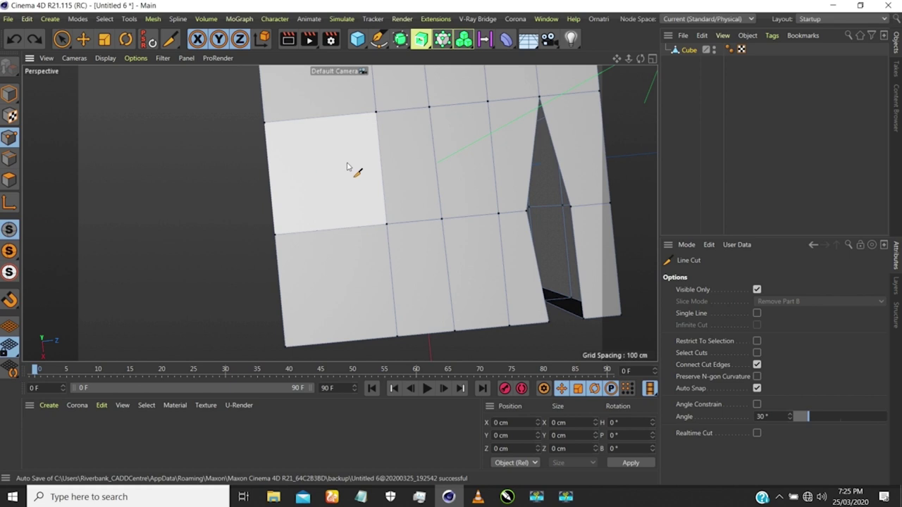
click(293, 160)
click(362, 154)
click(368, 201)
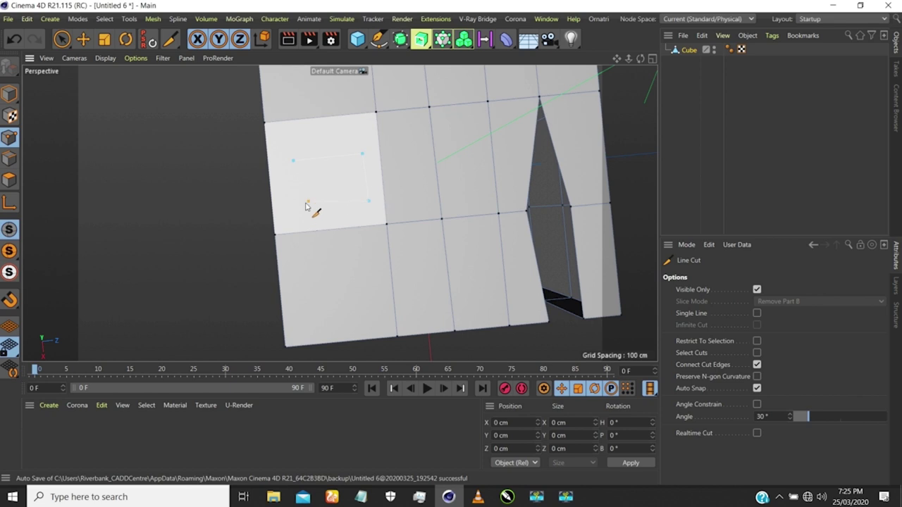
click(294, 167)
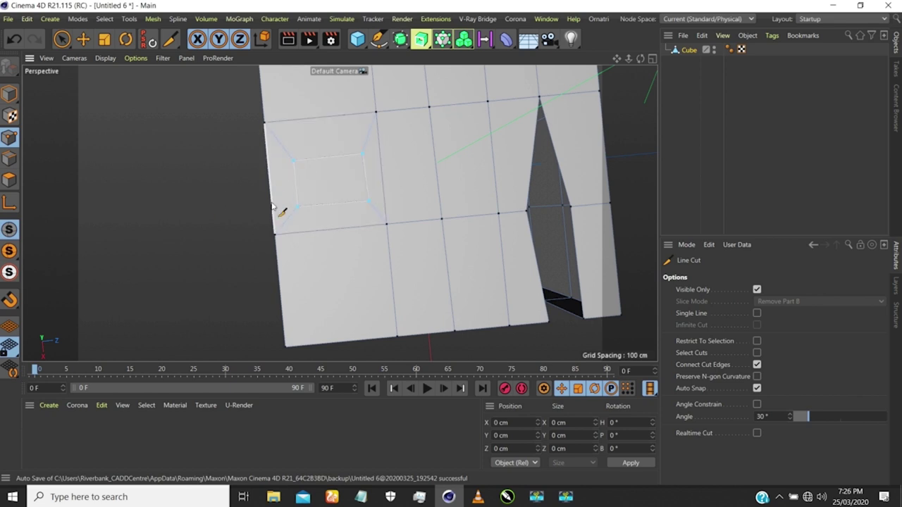
- Cut a straight line from the inset rectangle's near inner corner across the top face to the notch edge
alt+drag(272, 205, 290, 164)
scroll(294, 171, down, 2)
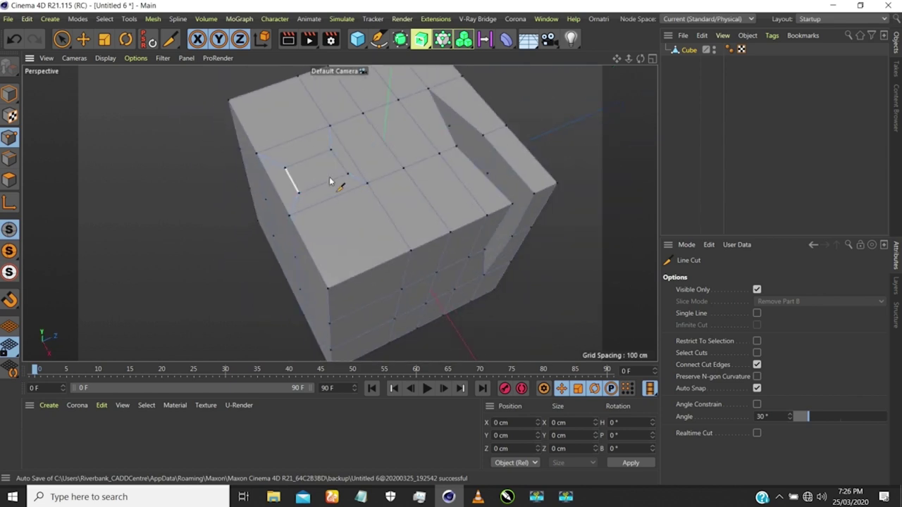
scroll(332, 143, up, 4)
scroll(336, 173, down, 2)
mouse_move(344, 165)
alt+mouse_down()
mouse_move(320, 165)
mouse_move(330, 174)
alt+mouse_up()
scroll(312, 144, up, 4)
alt+middle_drag(328, 173, 369, 194)
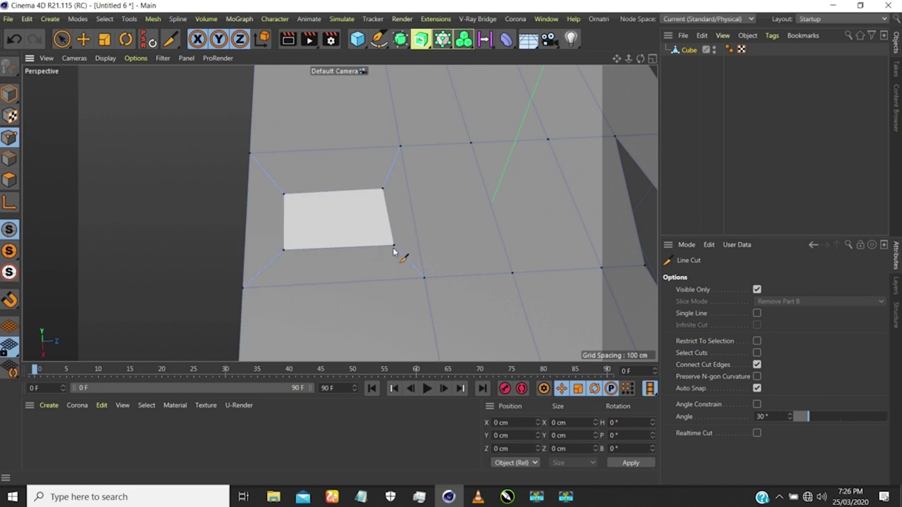
alt+drag(393, 251, 366, 254)
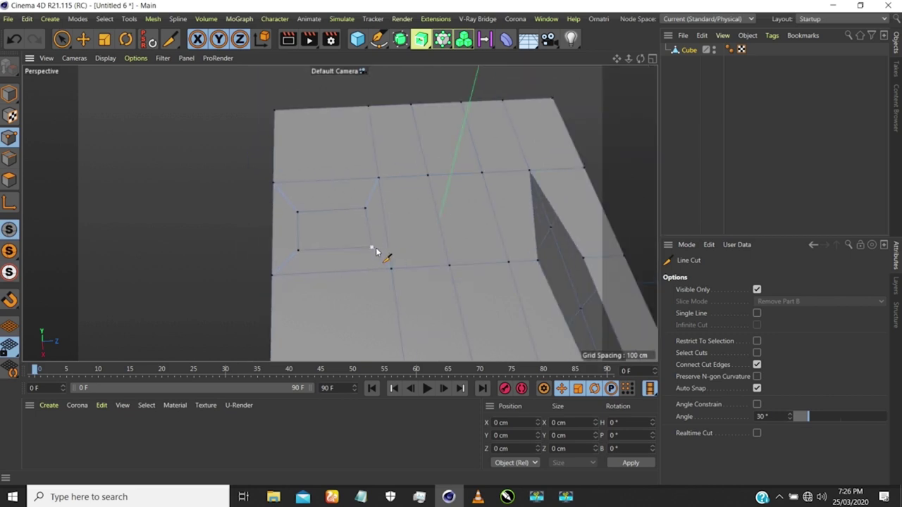
click(373, 248)
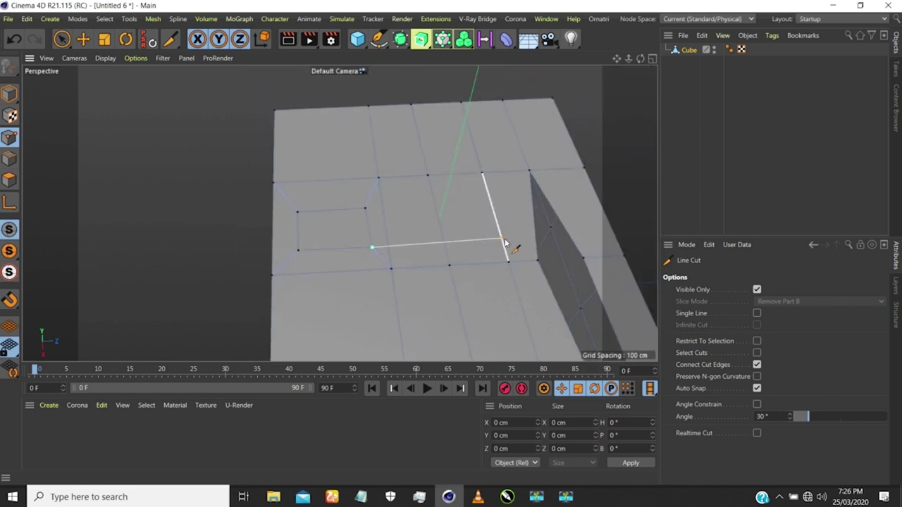
click(534, 238)
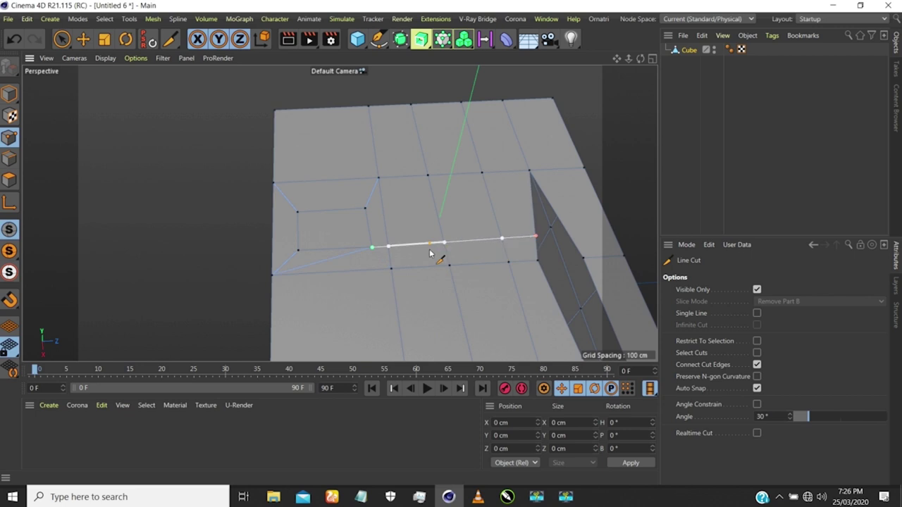
key(Escape)
- Start another cut at the same inner corner of the rectangle and run it to the top face's near edge
alt+drag(286, 250, 310, 252)
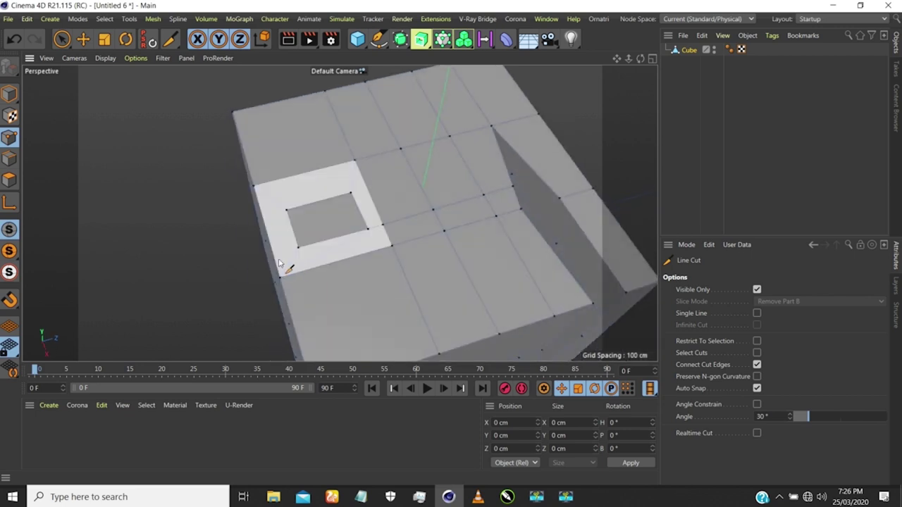
scroll(277, 257, up, 5)
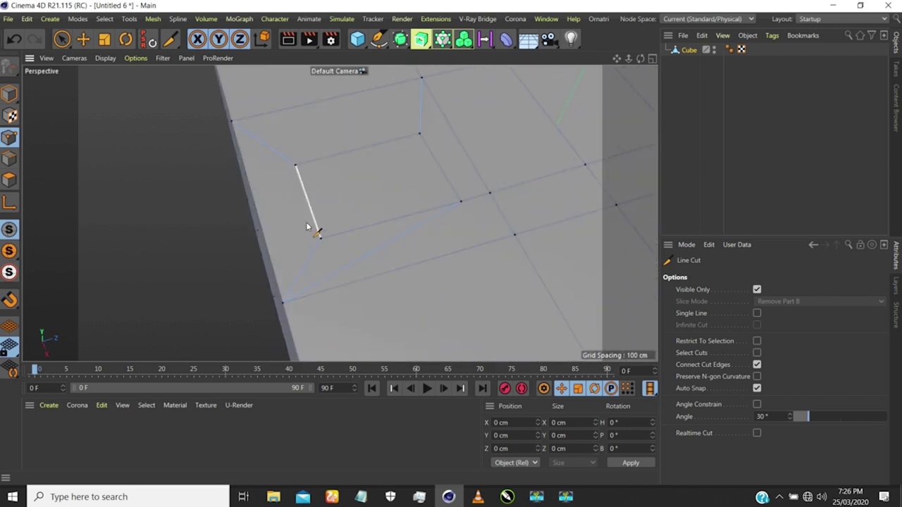
scroll(307, 224, down, 5)
alt+drag(317, 245, 370, 252)
scroll(352, 195, up, 3)
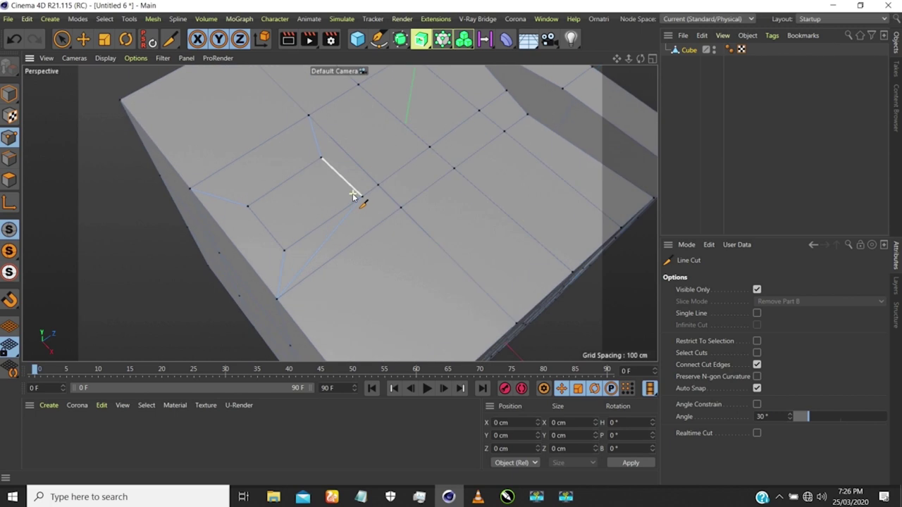
scroll(349, 196, down, 2)
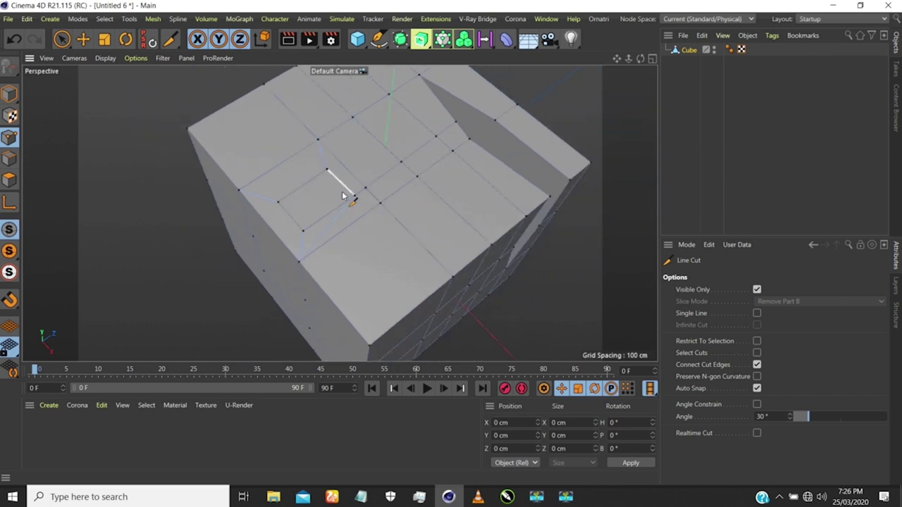
click(355, 196)
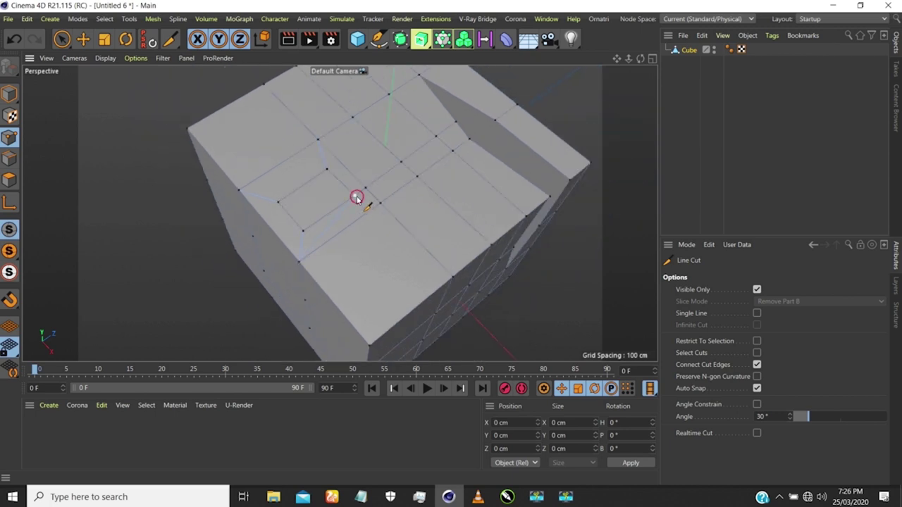
click(436, 286)
- Continue the cut down the near side face and across the underside to its opposite edge
scroll(428, 278, down, 2)
alt+drag(426, 289, 388, 187)
scroll(389, 187, down, 3)
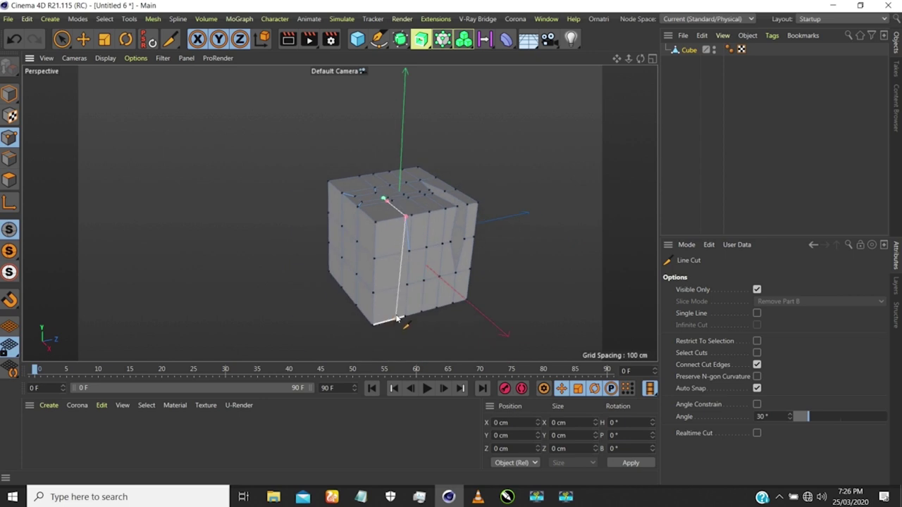
scroll(402, 323, up, 3)
click(405, 322)
scroll(405, 302, down, 3)
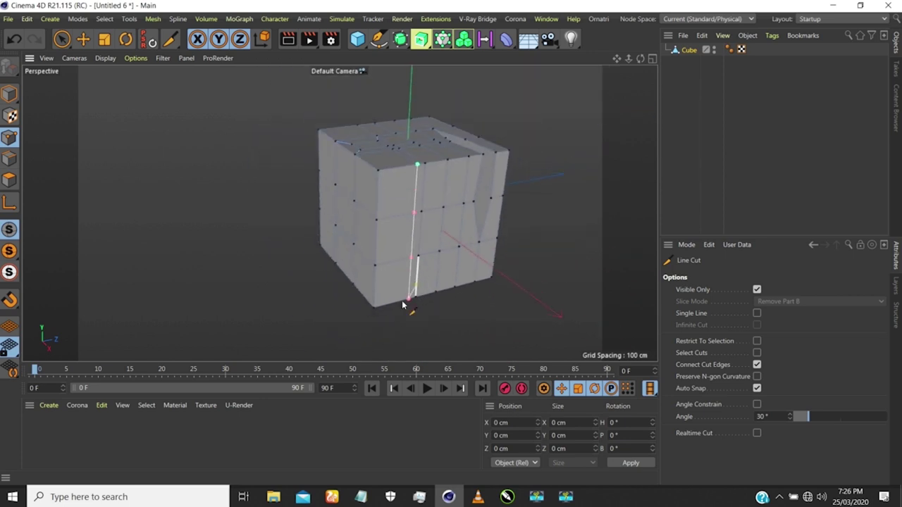
alt+drag(391, 300, 506, 134)
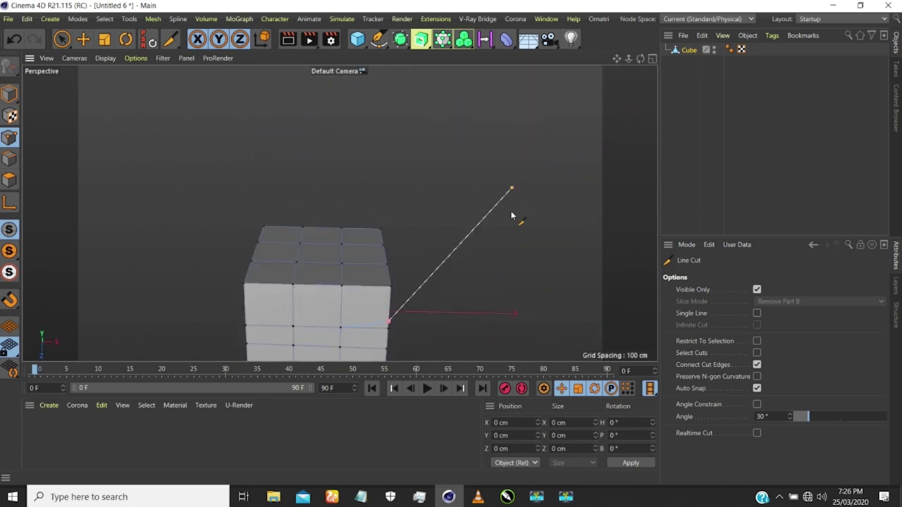
click(251, 319)
- Carry the cut up the opposite side face and end it at the rectangle's other inner corner on the top face
scroll(255, 303, down, 3)
alt+drag(261, 285, 238, 240)
mouse_move(248, 191)
alt+mouse_down()
mouse_move(185, 288)
mouse_move(225, 202)
mouse_move(251, 175)
mouse_move(248, 186)
alt+mouse_up()
click(247, 184)
scroll(250, 180, up, 5)
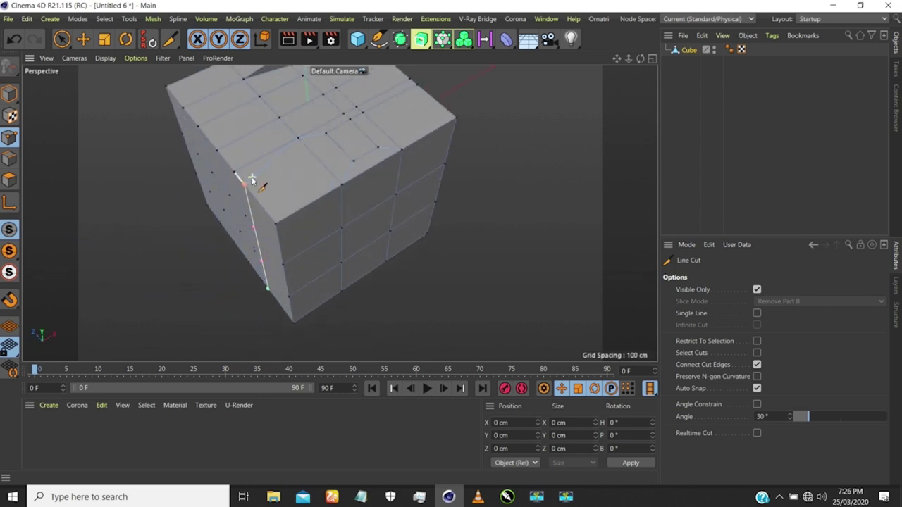
alt+drag(310, 153, 248, 190)
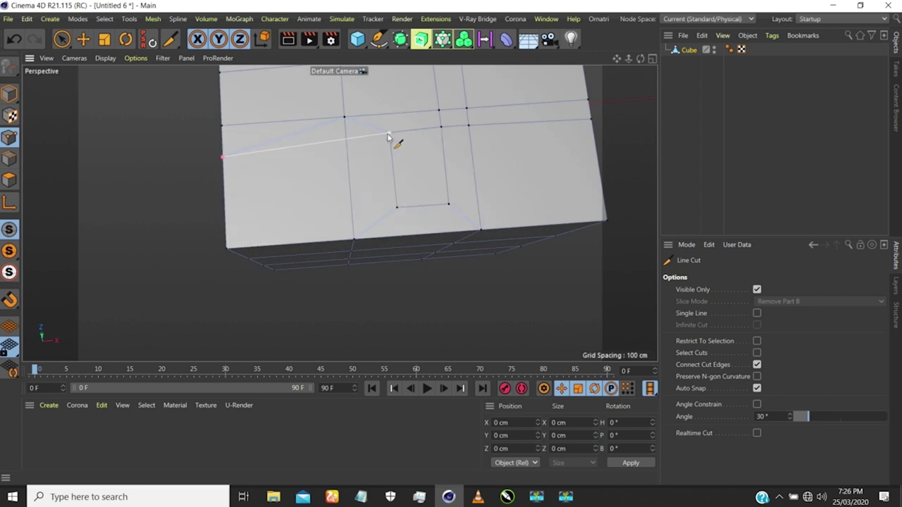
click(386, 139)
- Examine where the wraparound cut meets the inset rectangle's inner corners on the top face
scroll(322, 155, down, 5)
alt+drag(285, 150, 373, 121)
scroll(269, 213, down, 5)
alt+drag(269, 215, 291, 150)
scroll(292, 154, up, 3)
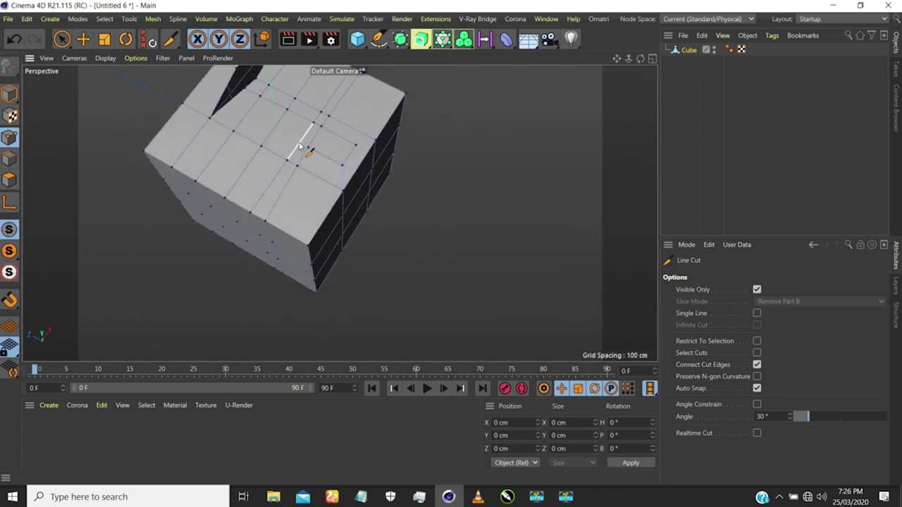
scroll(303, 151, up, 5)
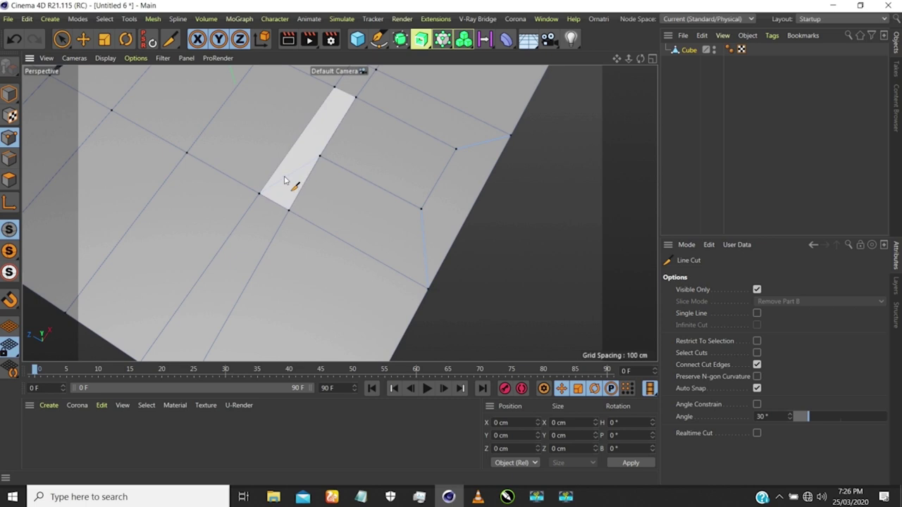
scroll(284, 181, down, 5)
scroll(290, 172, up, 5)
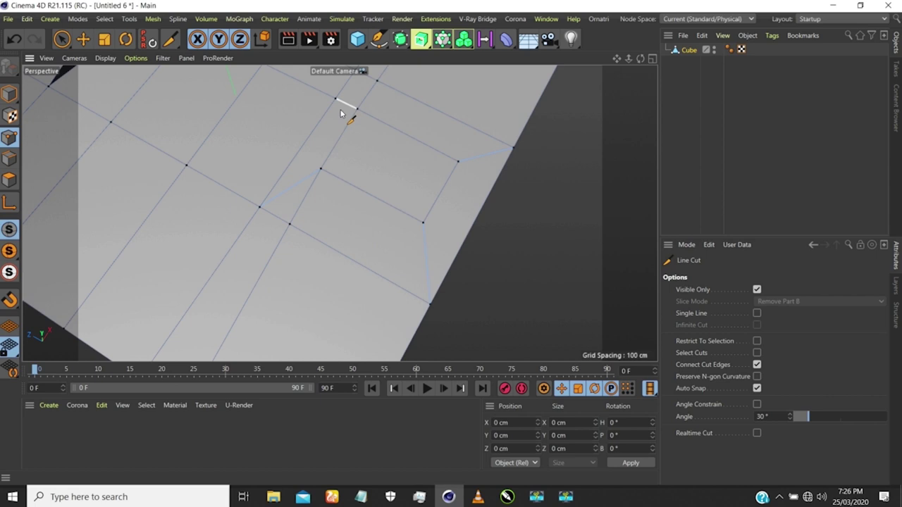
scroll(357, 205, down, 5)
- Cut a second line from the rectangle's other inner corner across the top face to the notch edge
alt+drag(314, 194, 431, 207)
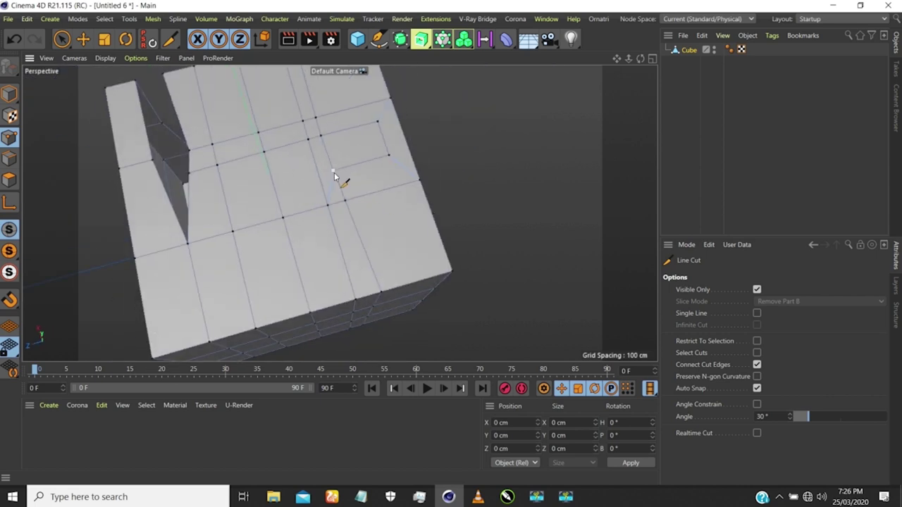
click(333, 171)
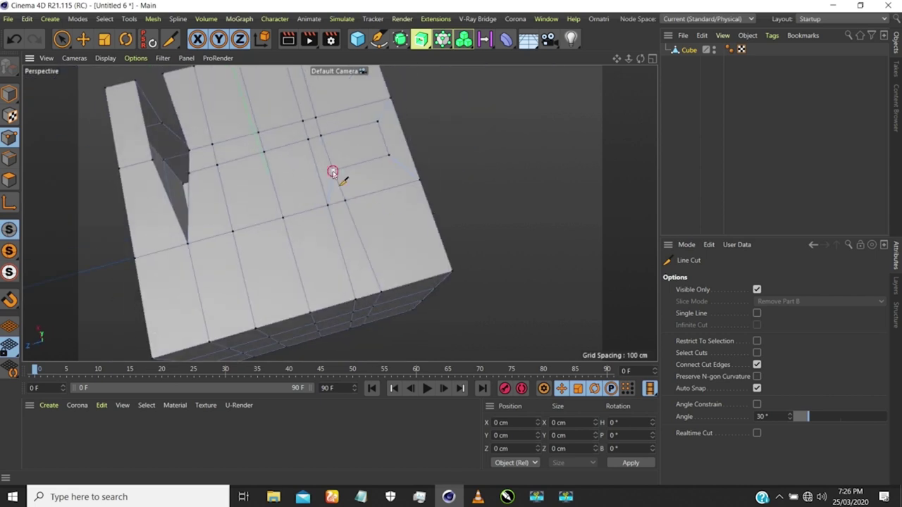
click(191, 209)
key(Escape)
key(Escape)
scroll(298, 184, down, 5)
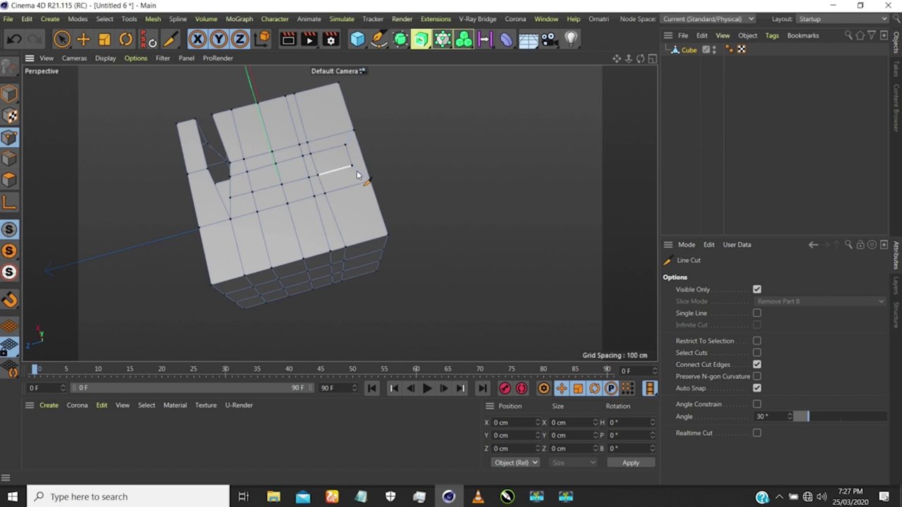
- Start a new line cut at the rectangle's outer corner and carry it over the edge and down the adjacent side face to the bottom edge
scroll(357, 170, up, 5)
alt+drag(366, 162, 207, 131)
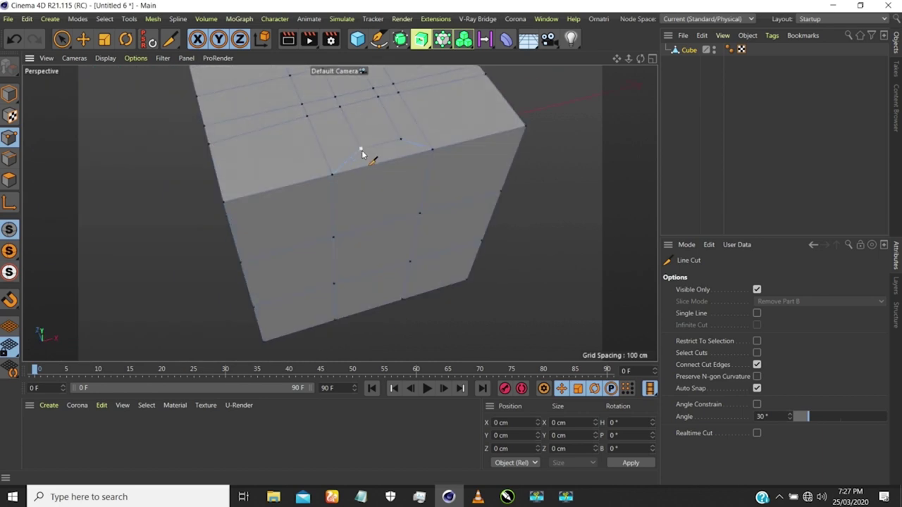
click(360, 150)
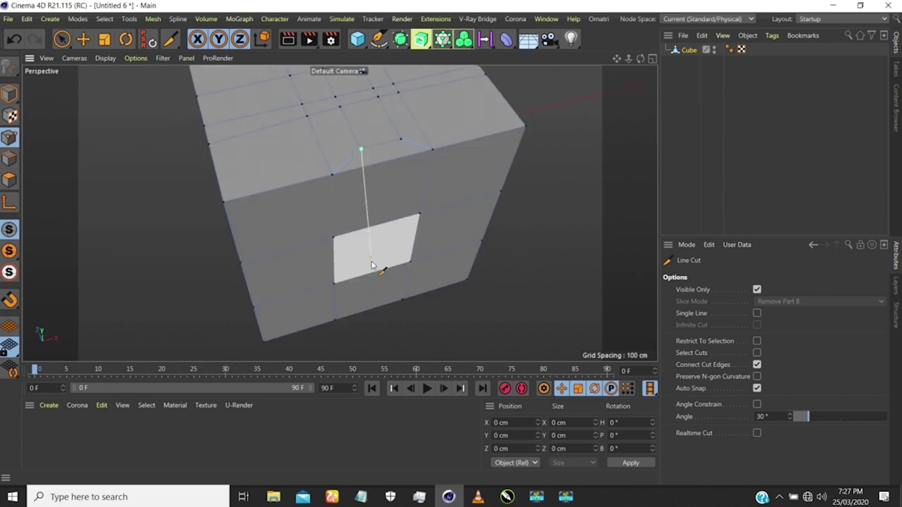
click(366, 167)
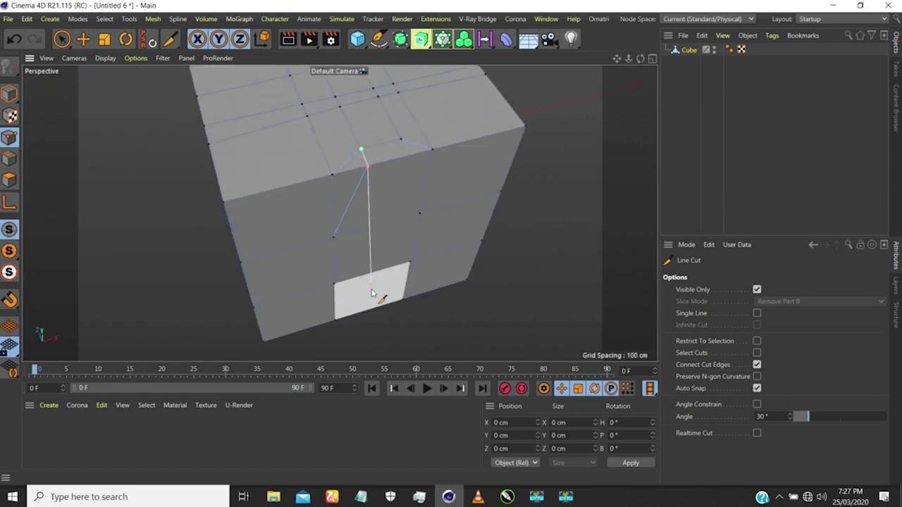
click(365, 307)
- Continue the cut across the underside and begin it up the opposite side face below the notch
alt+drag(352, 294, 507, 170)
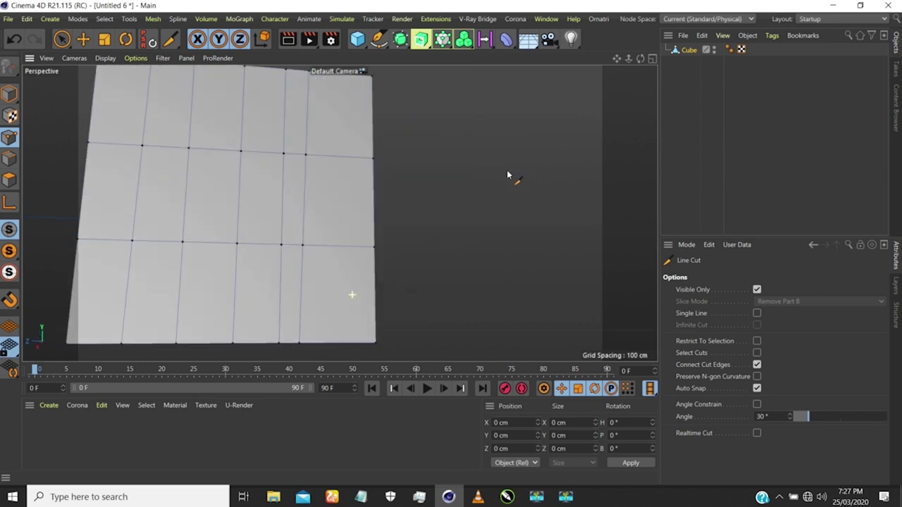
scroll(461, 162, down, 3)
alt+drag(393, 232, 345, 127)
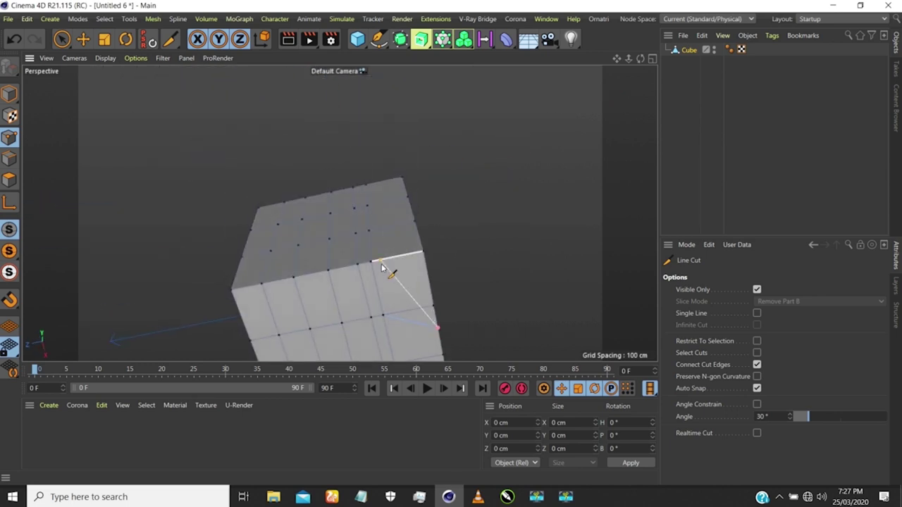
alt+drag(387, 265, 294, 298)
click(306, 270)
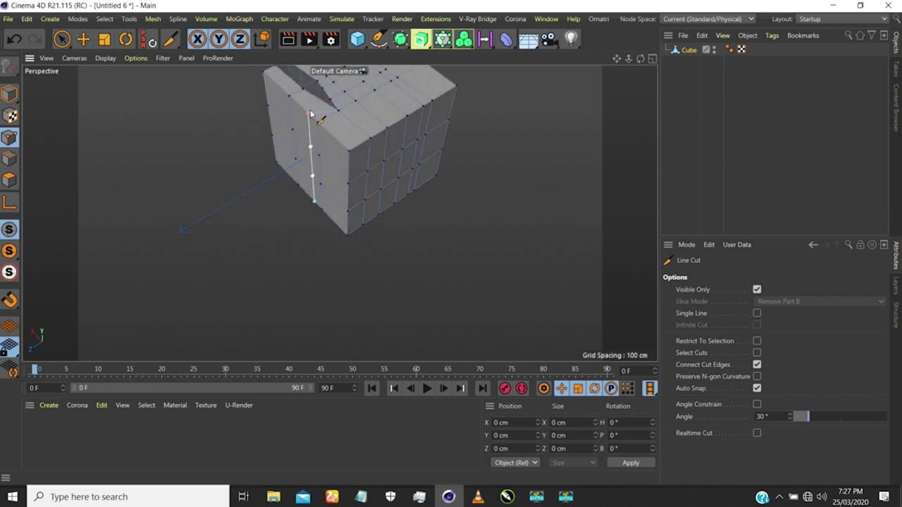
- Finish the wraparound cut at the notch edge on the top face, recutting the last segment from the side face's upper edge
scroll(317, 109, up, 3)
click(344, 107)
key(Escape)
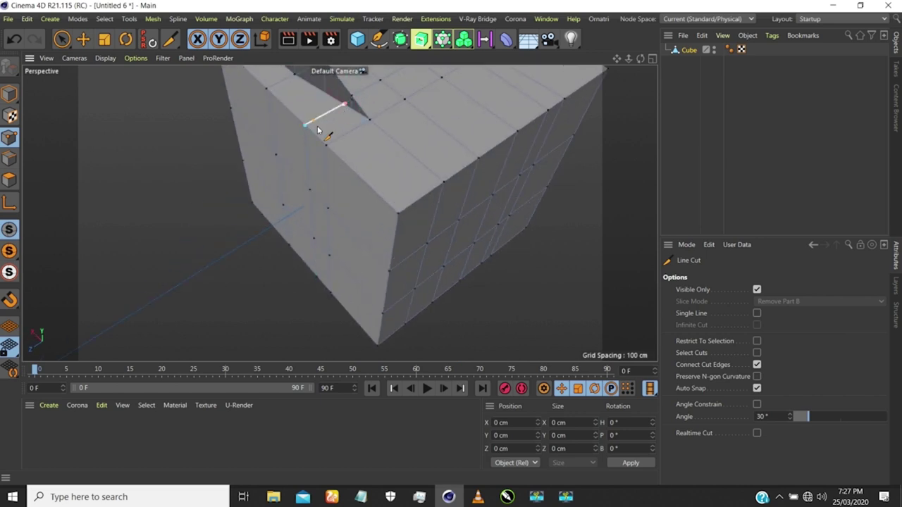
scroll(335, 118, up, 4)
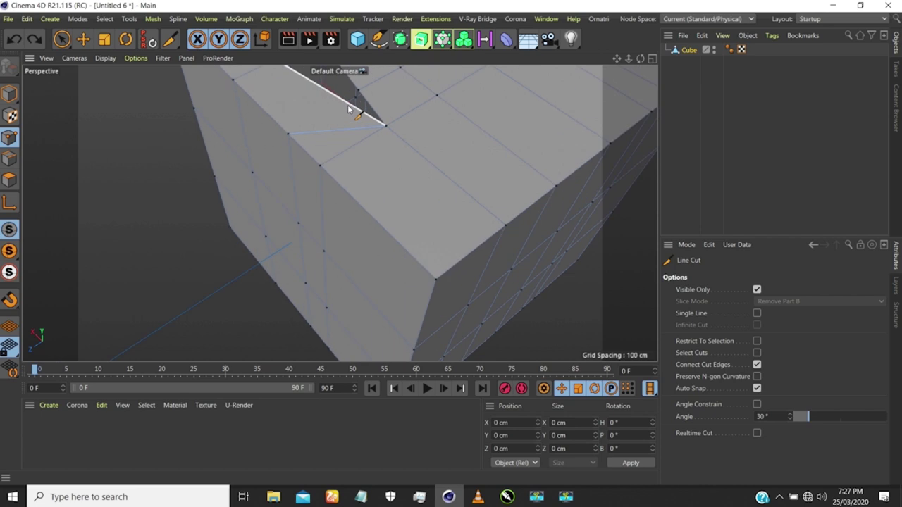
click(289, 134)
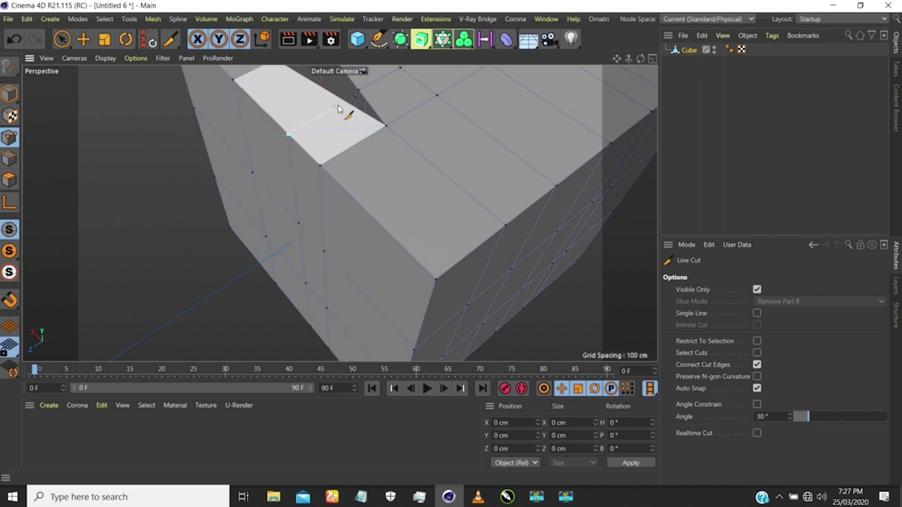
scroll(296, 134, down, 10)
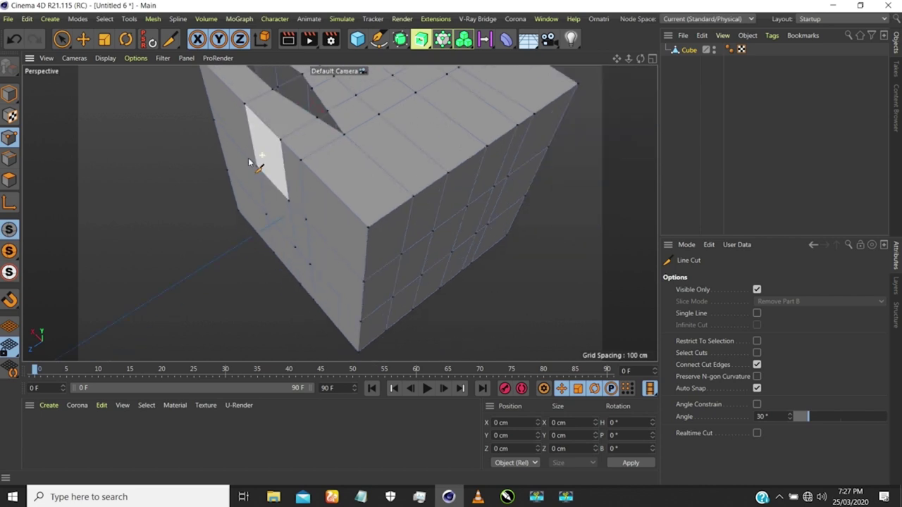
- Cut a line from the rectangle's outer corner across the top face to its side edge and down the neighbouring side face
scroll(342, 173, up, 8)
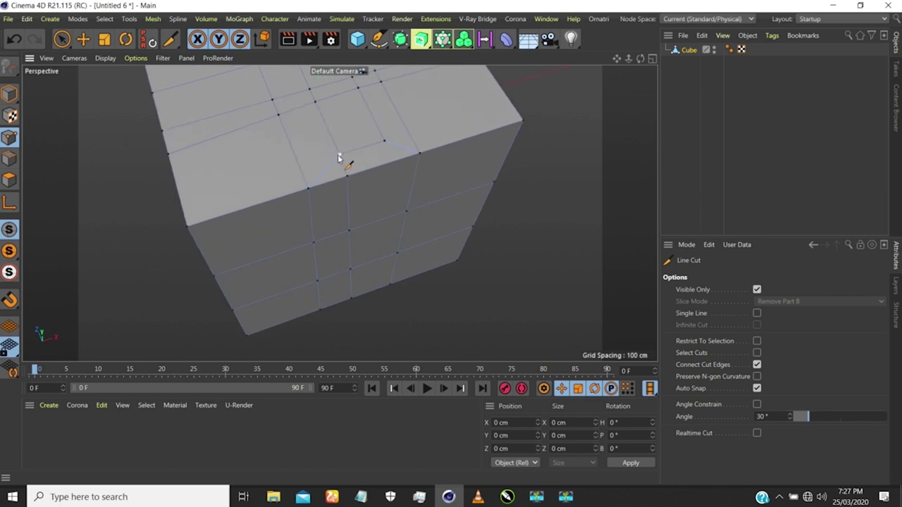
click(339, 155)
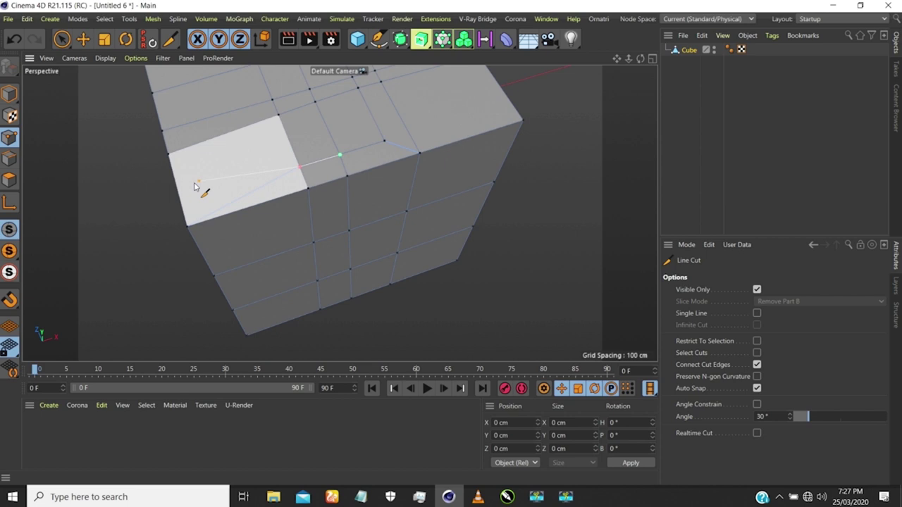
alt+drag(224, 198, 337, 145)
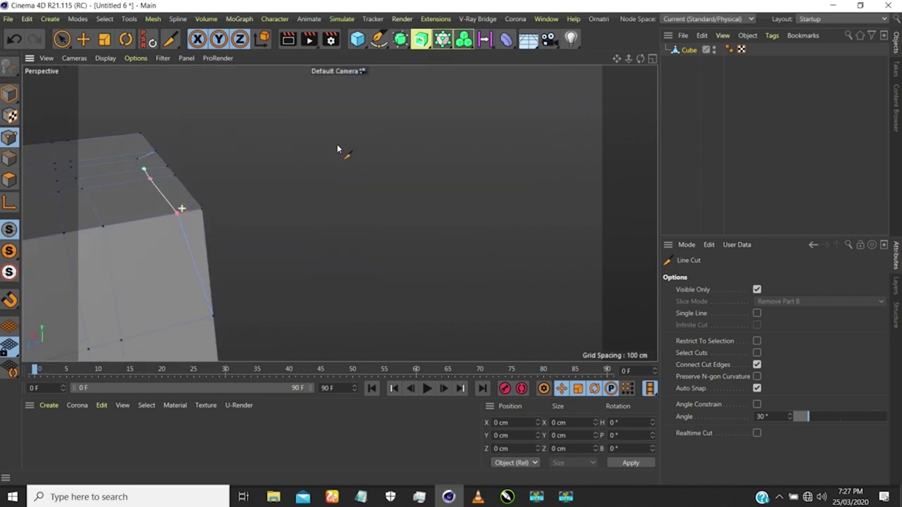
scroll(213, 120, down, 3)
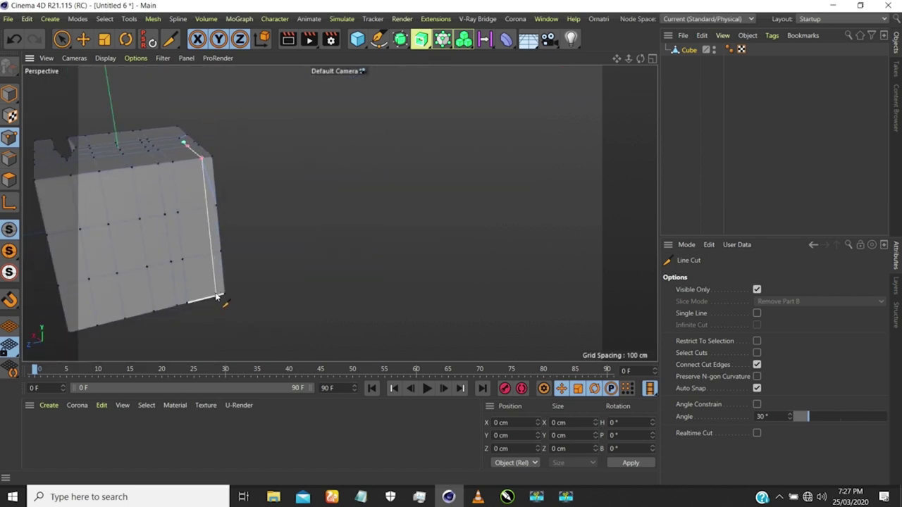
alt+drag(223, 310, 325, 302)
- Carry the cut across the underside and up the opposite side face to the top edge
scroll(332, 312, up, 5)
click(375, 329)
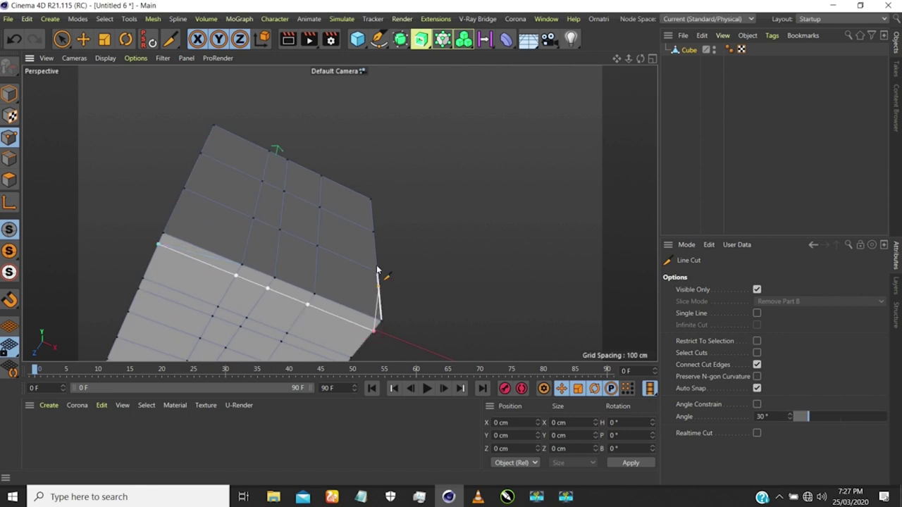
alt+drag(354, 264, 298, 312)
mouse_move(375, 140)
alt+mouse_down()
mouse_move(432, 235)
mouse_move(382, 146)
alt+mouse_up()
click(377, 127)
- End the cut at the rectangle's other outer corner on the top face
scroll(392, 173, down, 3)
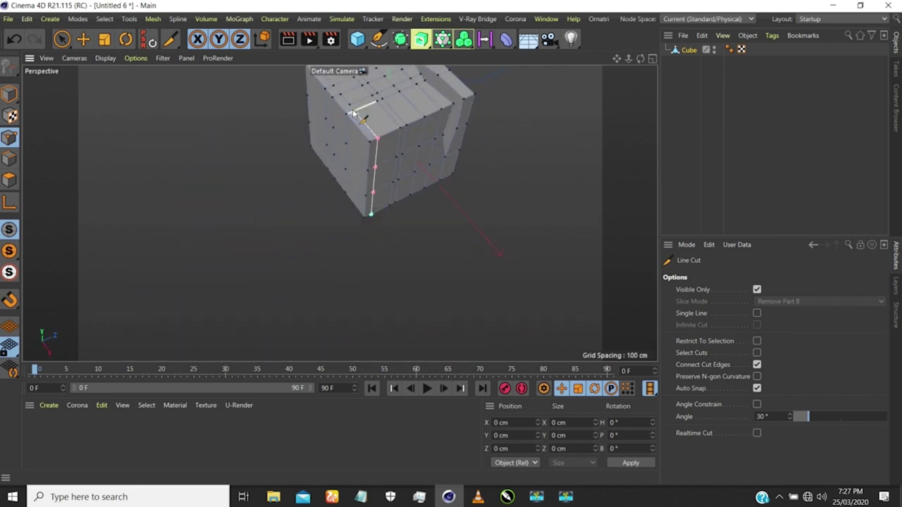
scroll(348, 110, up, 3)
alt+drag(356, 96, 425, 132)
scroll(356, 131, up, 2)
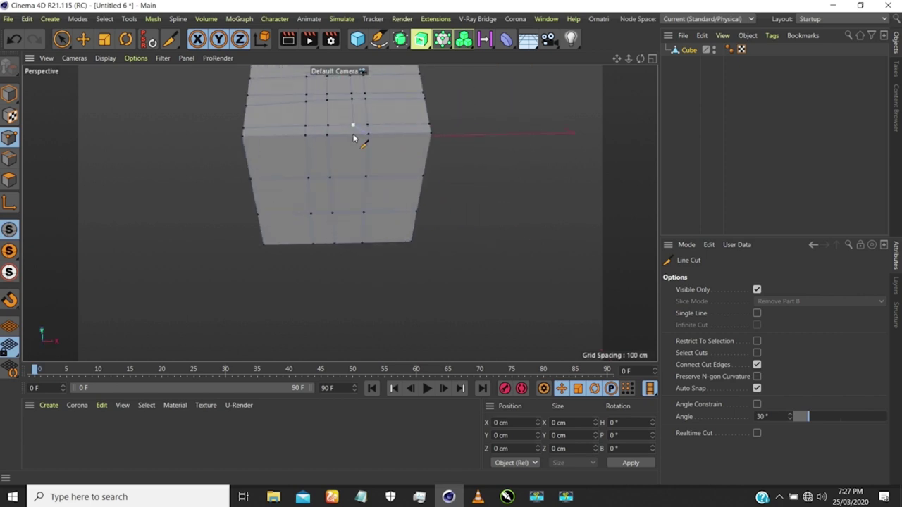
- Examine the inset rectangle's edge loops on the cube's top and side faces from several angles
scroll(366, 210, down, 3)
alt+drag(366, 209, 387, 177)
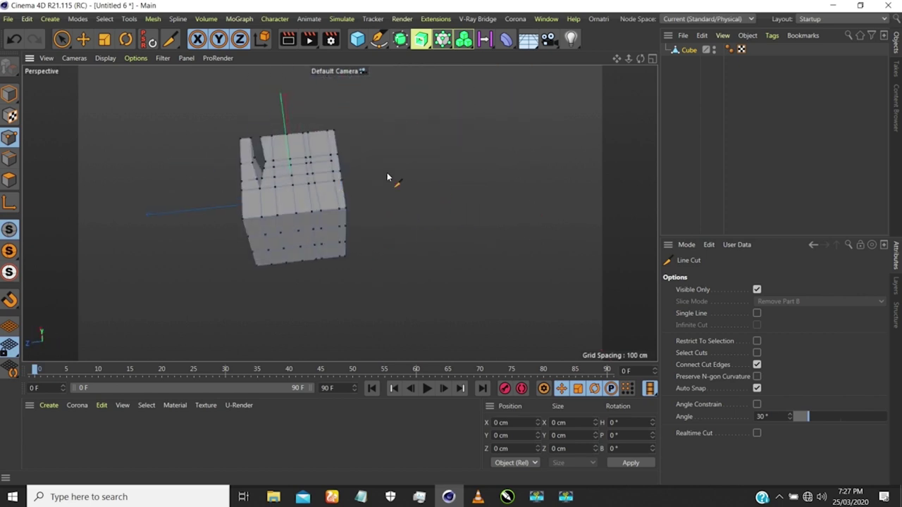
scroll(322, 161, up, 6)
scroll(348, 157, down, 2)
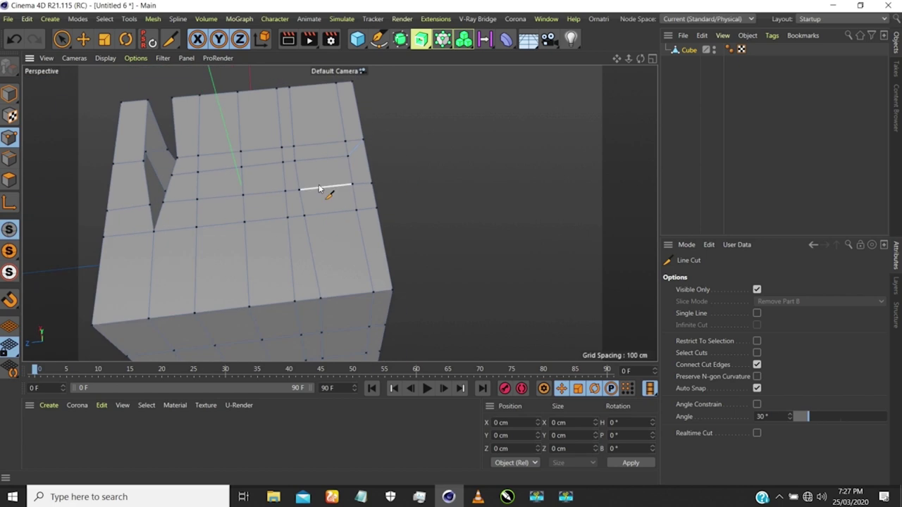
scroll(319, 189, down, 5)
alt+drag(364, 186, 356, 202)
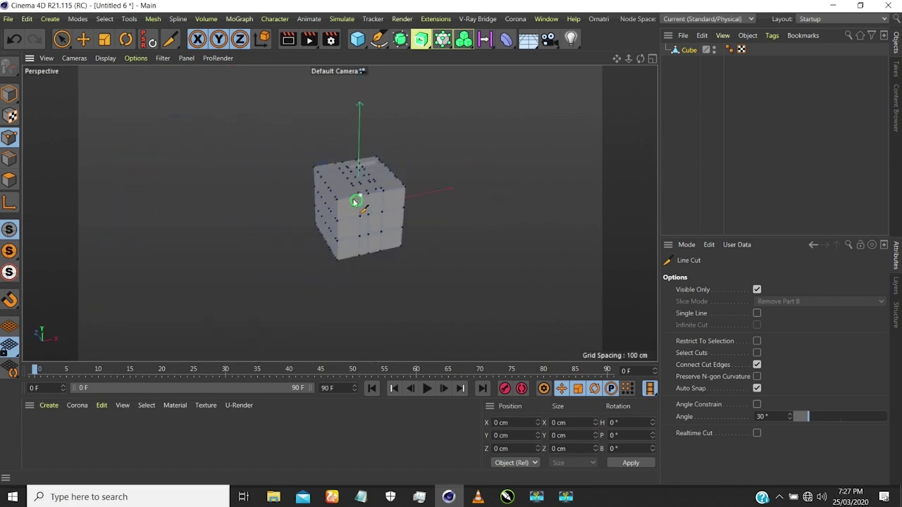
alt+middle_drag(354, 202, 329, 195)
scroll(333, 195, up, 6)
alt+drag(378, 188, 253, 188)
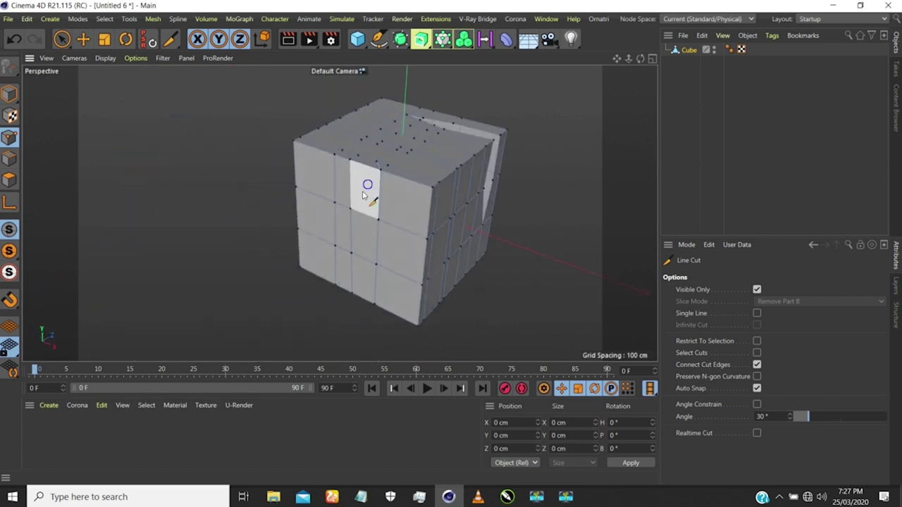
scroll(362, 195, down, 5)
scroll(356, 197, up, 2)
scroll(358, 194, up, 4)
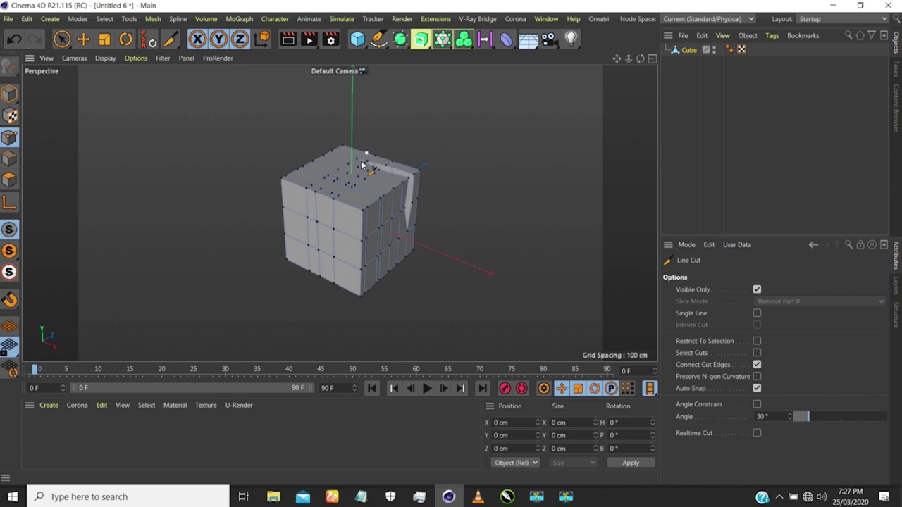
mouse_move(349, 205)
alt+mouse_down()
mouse_move(343, 176)
mouse_move(357, 186)
mouse_move(345, 216)
mouse_move(338, 199)
alt+mouse_up()
scroll(345, 176, up, 5)
scroll(329, 205, down, 5)
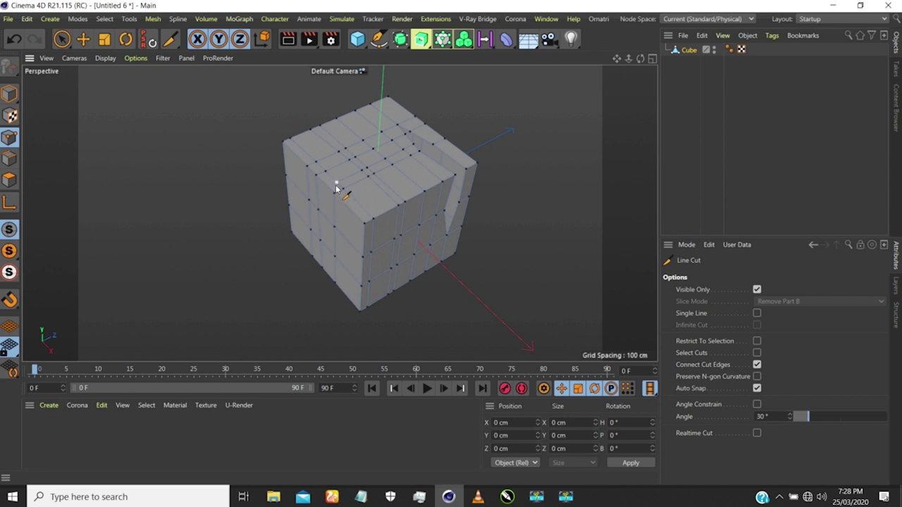
scroll(336, 185, up, 3)
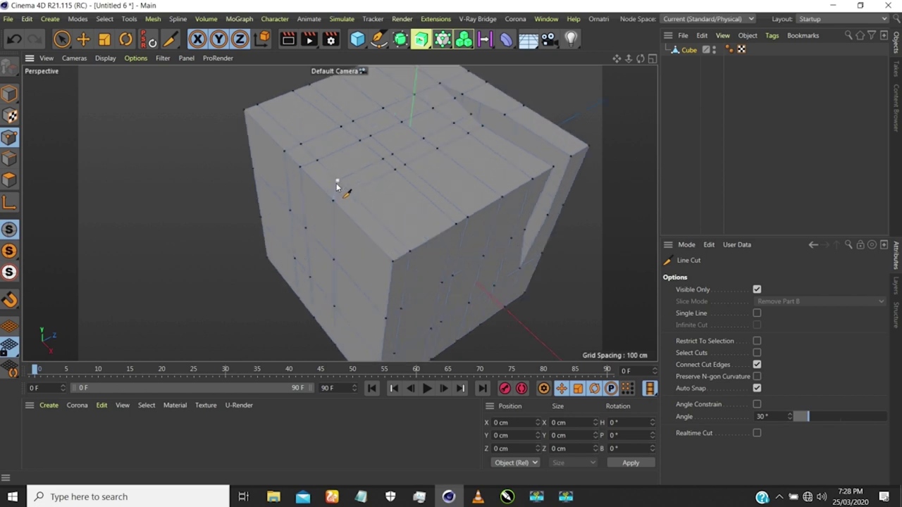